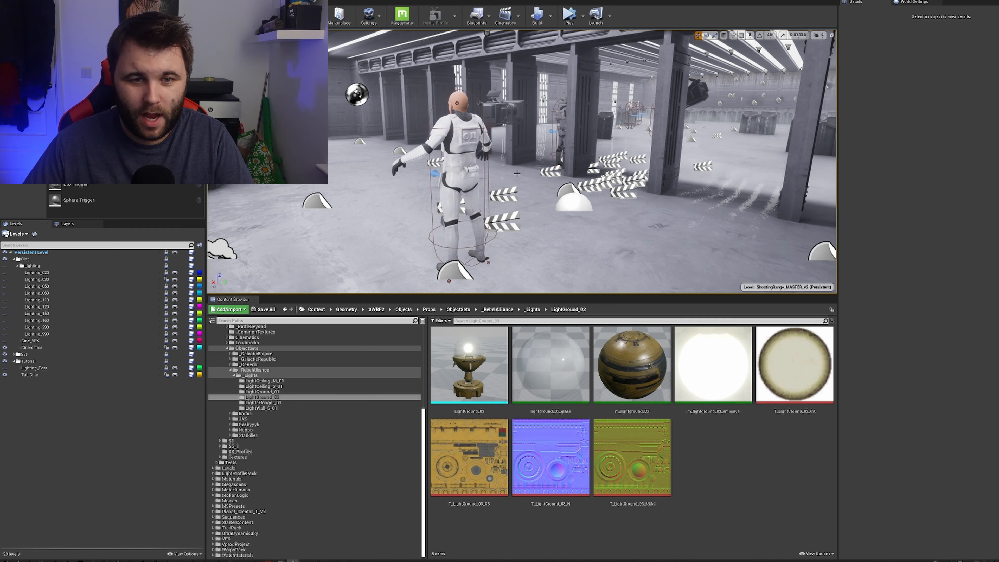
- Expand the Set level folder and toggle the Lighting_v2 level's visibility to compare the set with and without its lights
{"action": "mouse_move", "coordinate": [529, 158]}
{"action": "right_mouse_down"}
{"action": "mouse_move", "coordinate": [482, 208]}
{"action": "mouse_move", "coordinate": [313, 229]}
{"action": "mouse_move", "coordinate": [263, 221]}
{"action": "mouse_move", "coordinate": [226, 246]}
{"action": "mouse_move", "coordinate": [543, 156]}
{"action": "mouse_move", "coordinate": [523, 156]}
{"action": "right_mouse_up"}
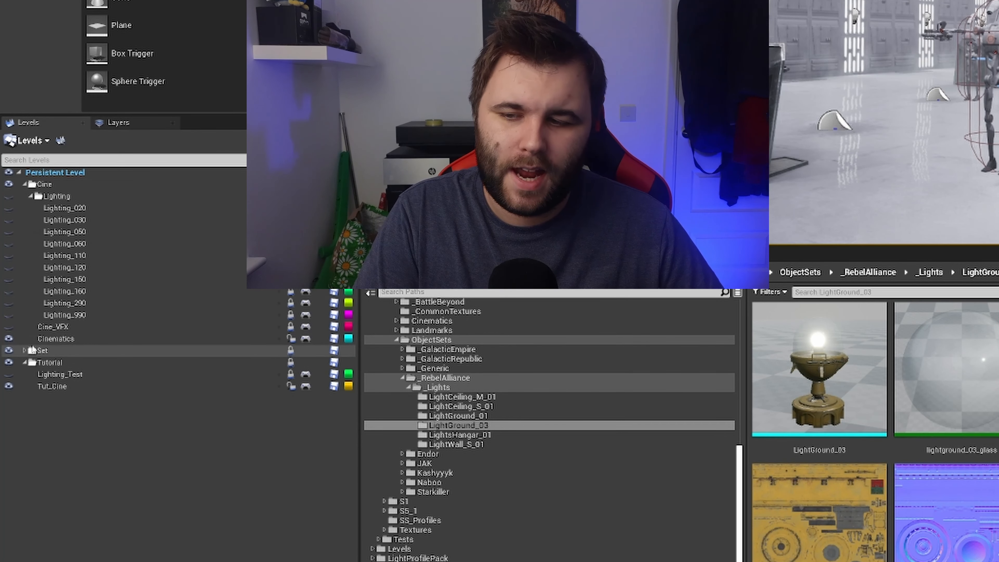
{"action": "left_click", "coordinate": [25, 350]}
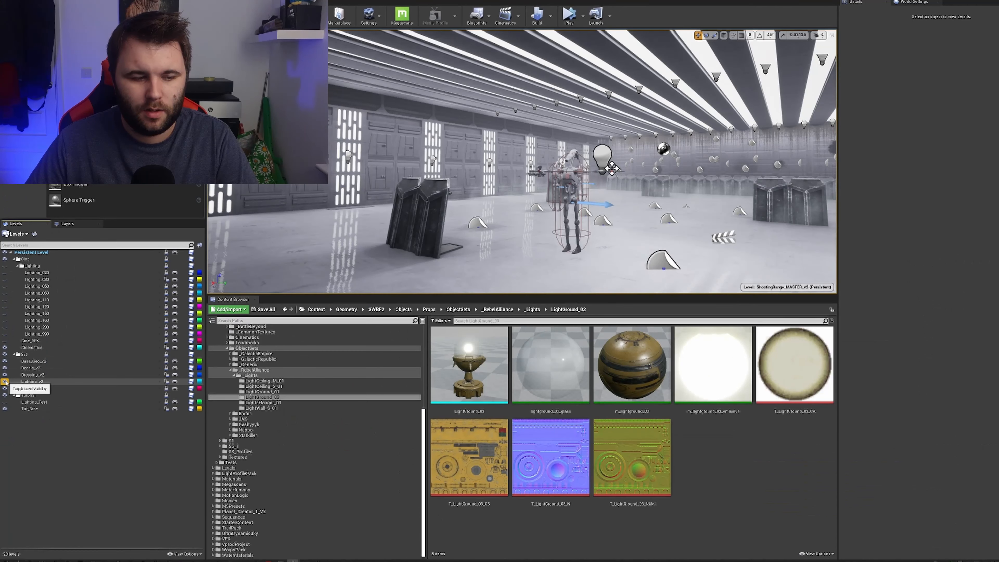
{"action": "left_click", "coordinate": [6, 382]}
{"action": "left_click", "coordinate": [6, 383]}
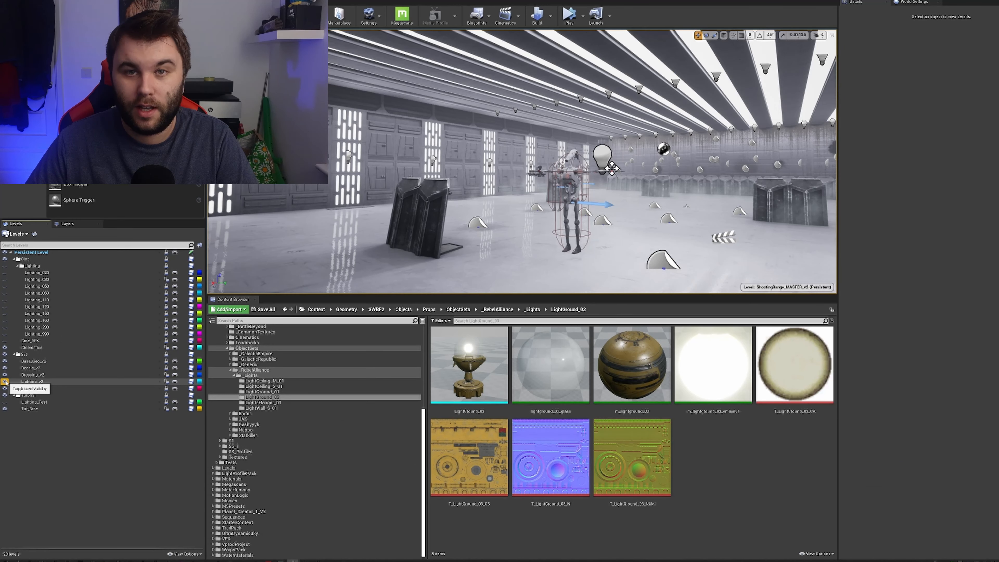
{"action": "left_click", "coordinate": [6, 382]}
{"action": "left_click", "coordinate": [6, 382]}
{"action": "left_click", "coordinate": [6, 382]}
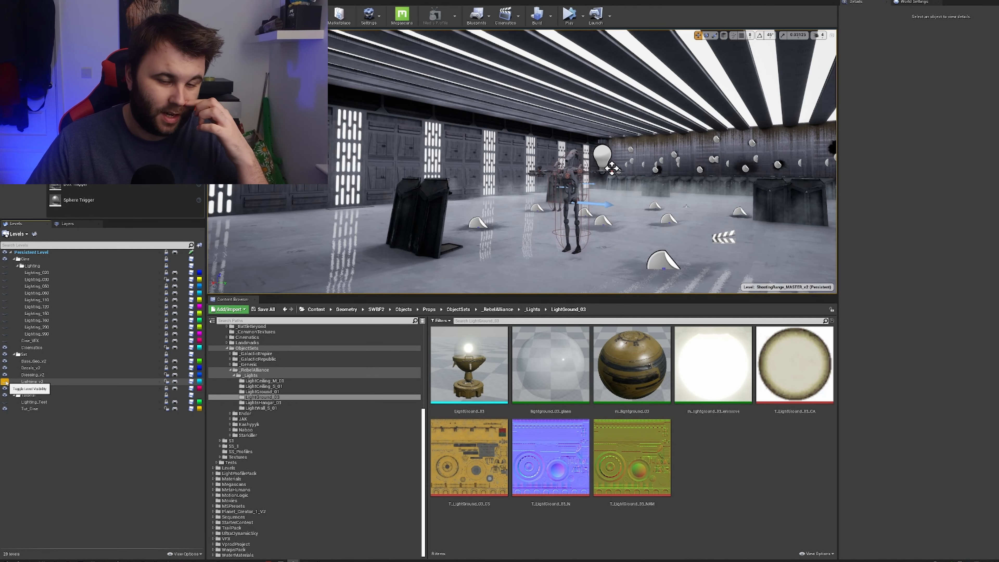
{"action": "left_click", "coordinate": [6, 382]}
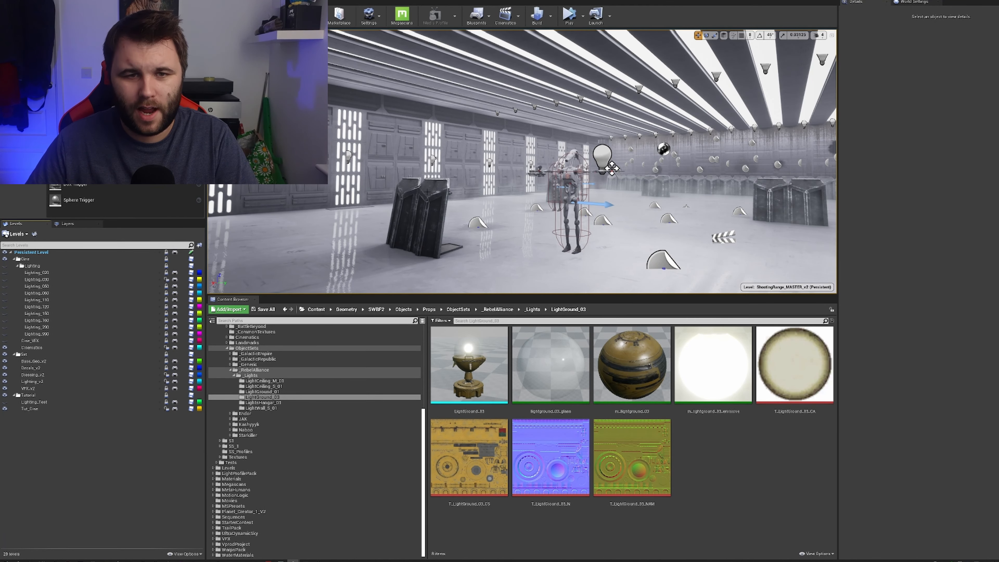
- Select a ceiling rect light in the set and examine its settings and the surrounding ceiling lights
{"action": "right_click_drag", "start_coordinate": [490, 174], "coordinate": [585, 96]}
{"action": "left_click", "coordinate": [514, 174]}
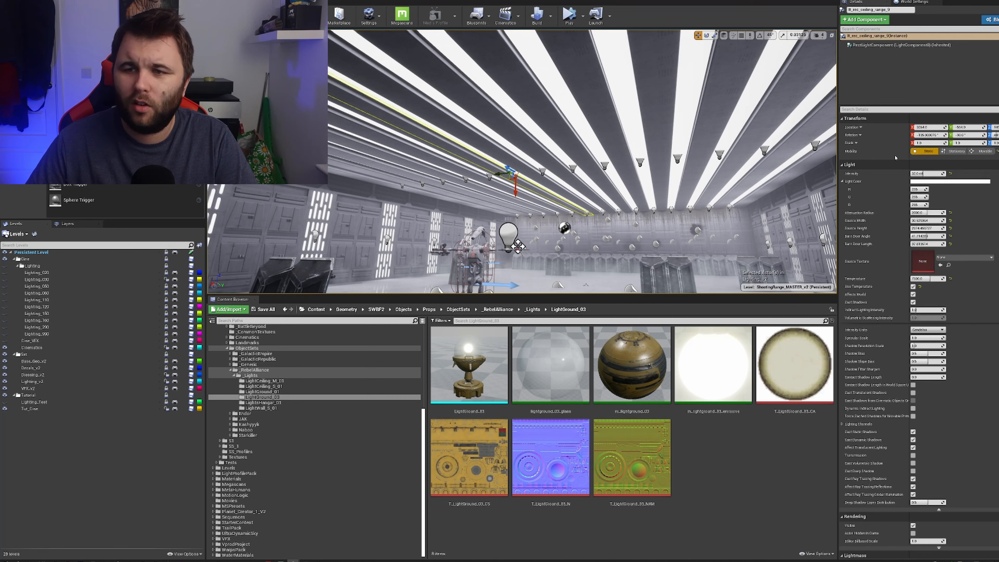
{"action": "right_click_drag", "start_coordinate": [752, 155], "coordinate": [692, 166]}
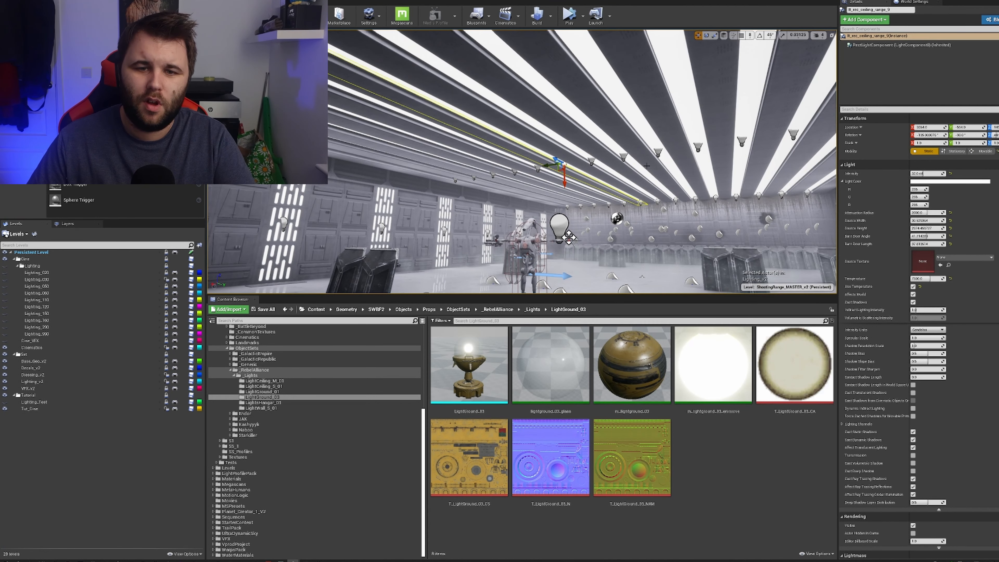
{"action": "right_click_drag", "start_coordinate": [646, 166], "coordinate": [583, 220]}
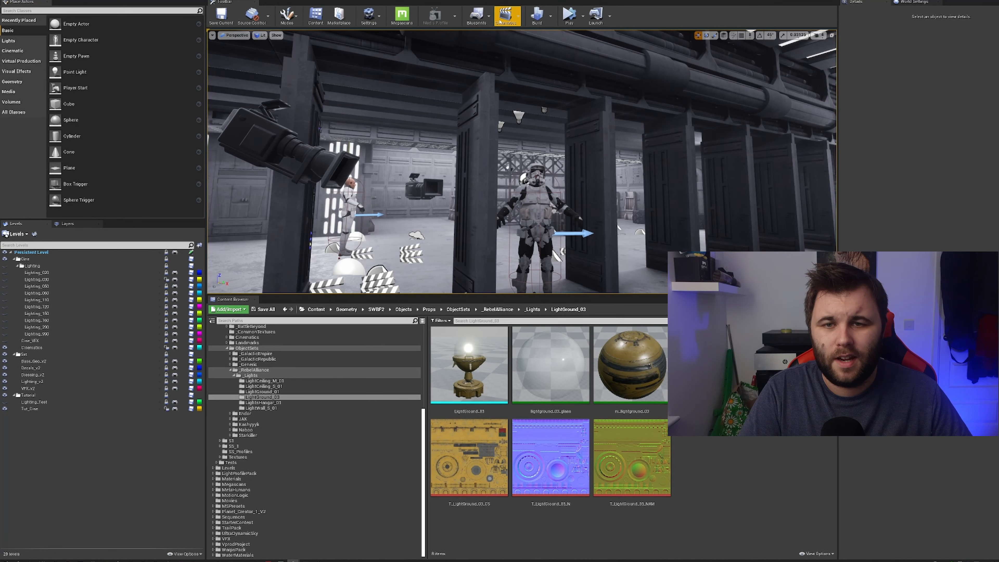
- Open the seq_SR2_030 sequence, lock the viewport to its camera cuts and play the shot
{"action": "left_click", "coordinate": [499, 22]}
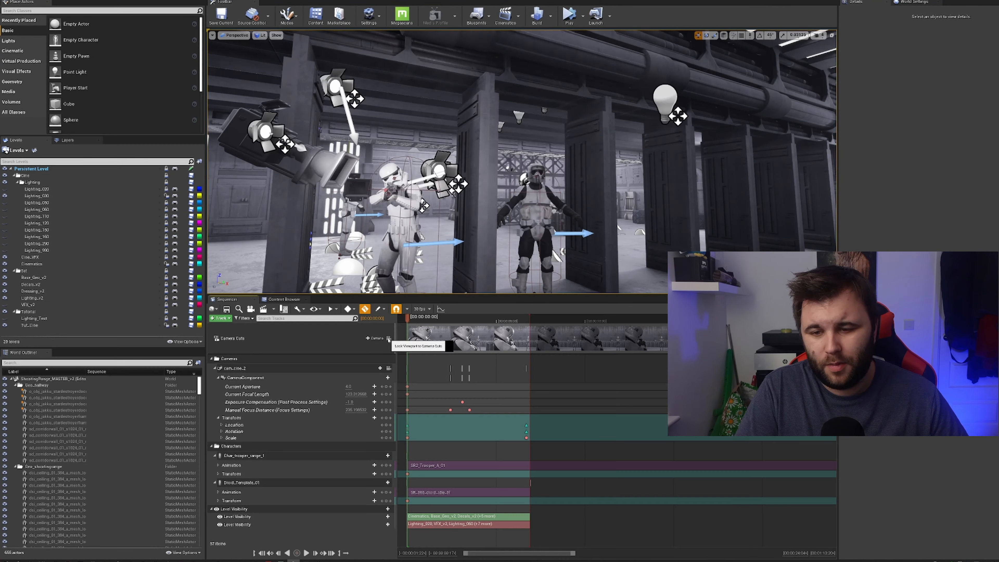
{"action": "left_click", "coordinate": [388, 338]}
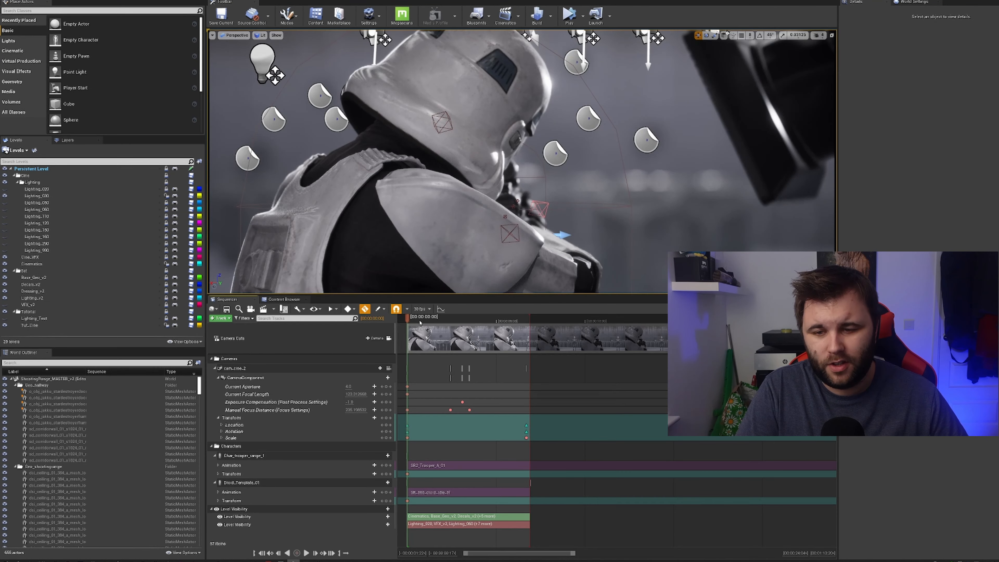
{"action": "key", "text": "space"}
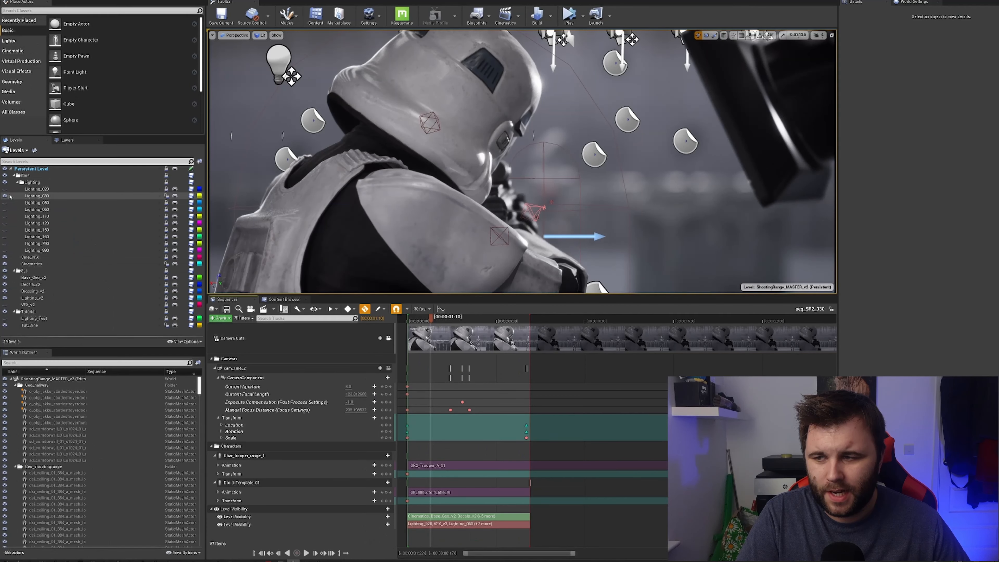
- Toggle the Lighting_030 level's visibility off and on to examine its effect on the shot
{"action": "left_click", "coordinate": [5, 195]}
{"action": "left_click", "coordinate": [5, 196]}
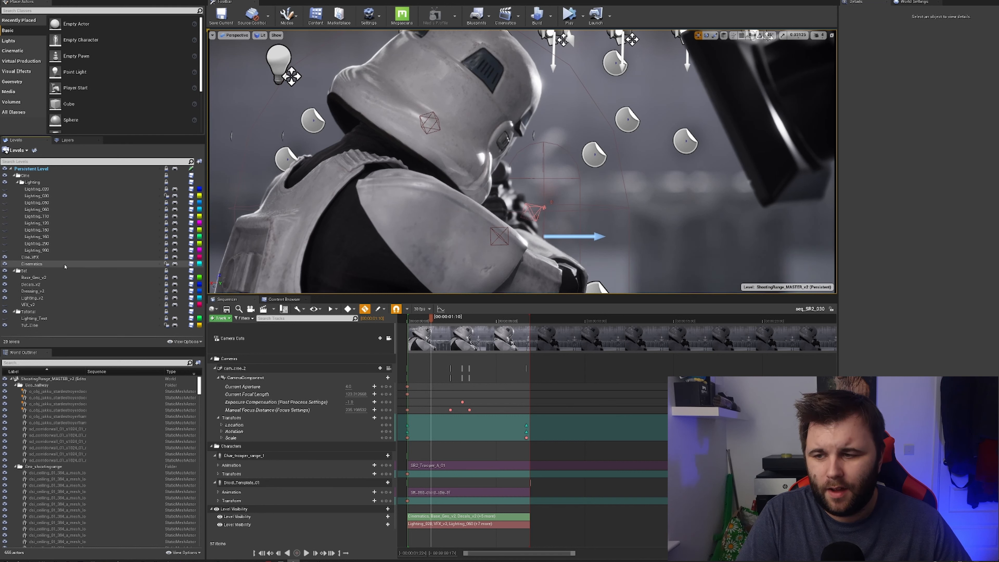
{"action": "left_click", "coordinate": [317, 97]}
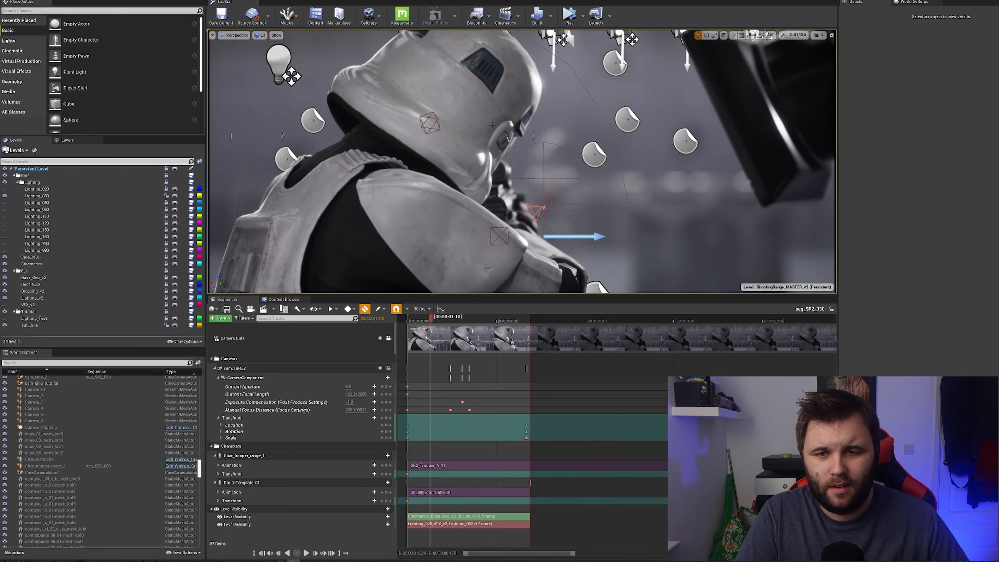
- Release the viewport from the camera cuts and open the seq_SR2_020 sequence to examine its lighting level setup
{"action": "left_click", "coordinate": [831, 309]}
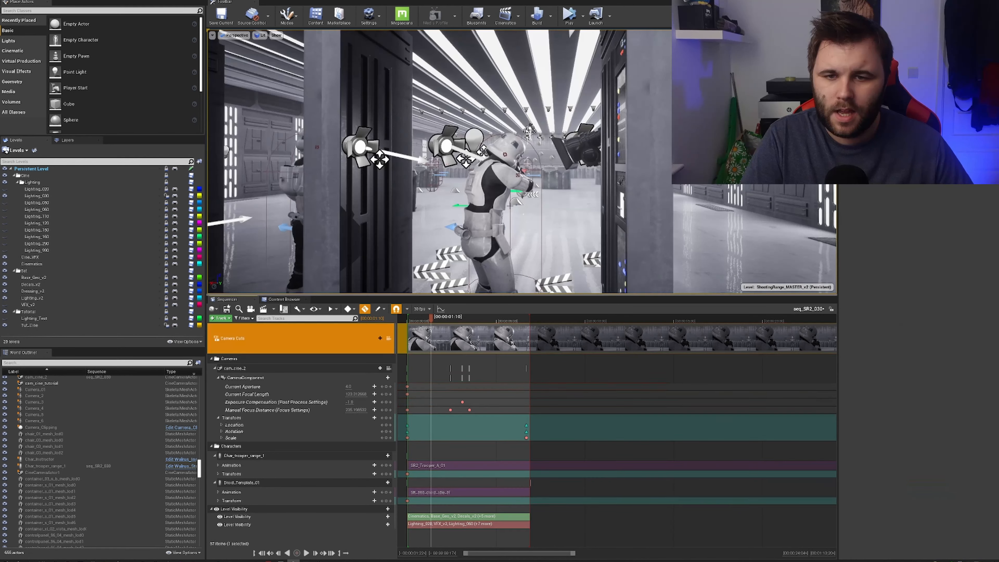
{"action": "right_click_drag", "start_coordinate": [577, 170], "coordinate": [578, 170]}
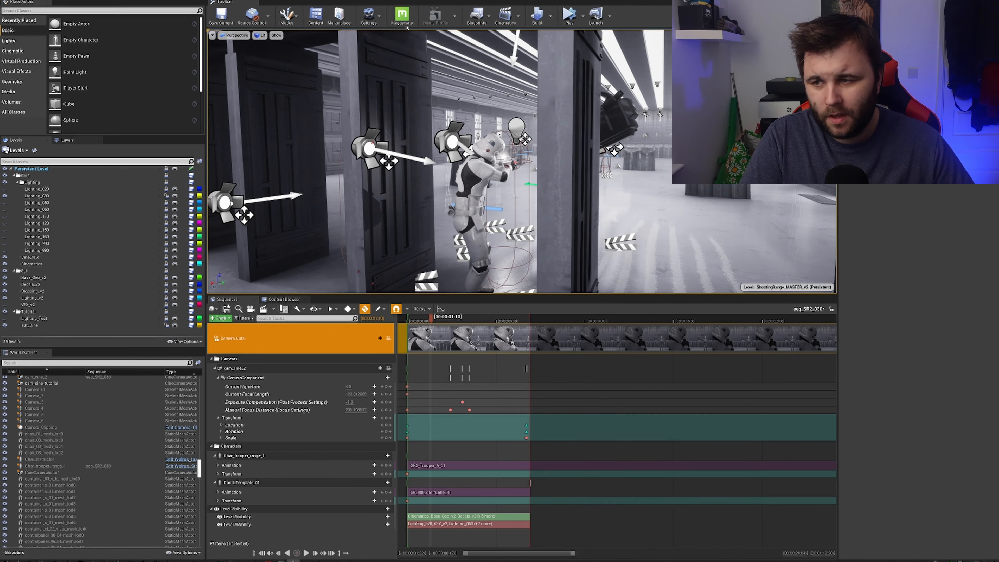
{"action": "left_click", "coordinate": [506, 16]}
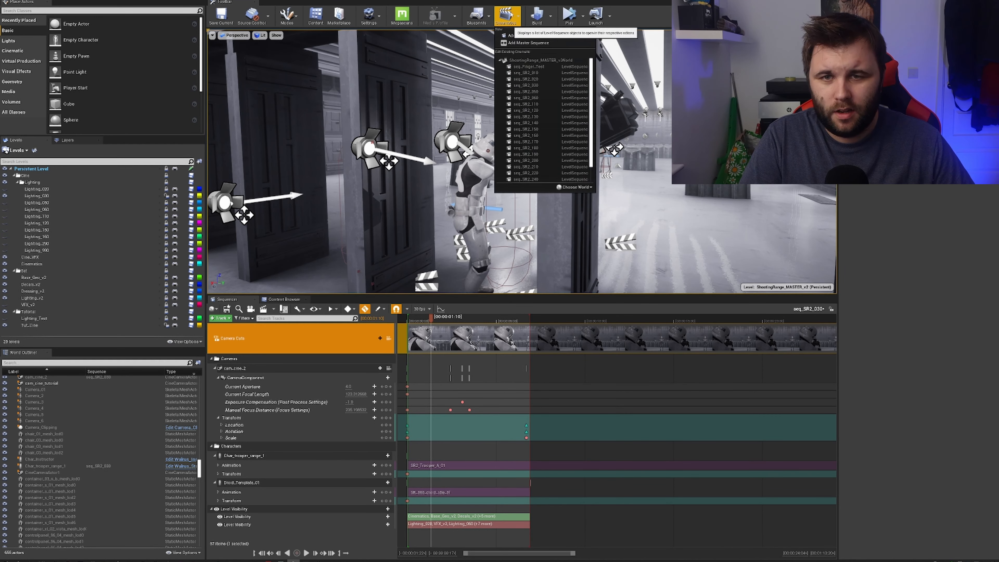
{"action": "left_click", "coordinate": [530, 81]}
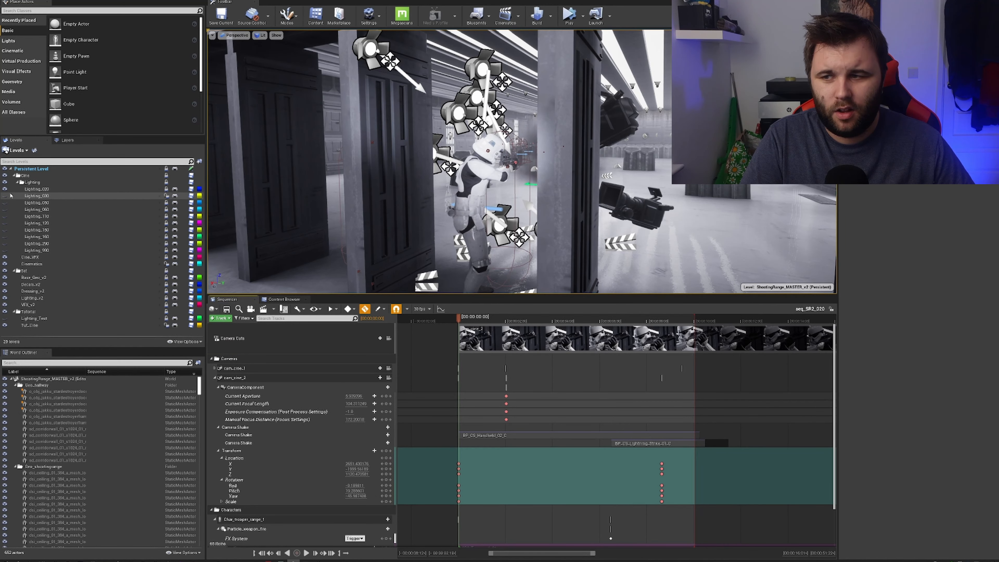
{"action": "scroll", "coordinate": [263, 526], "scroll_direction": "down", "scroll_amount": 3}
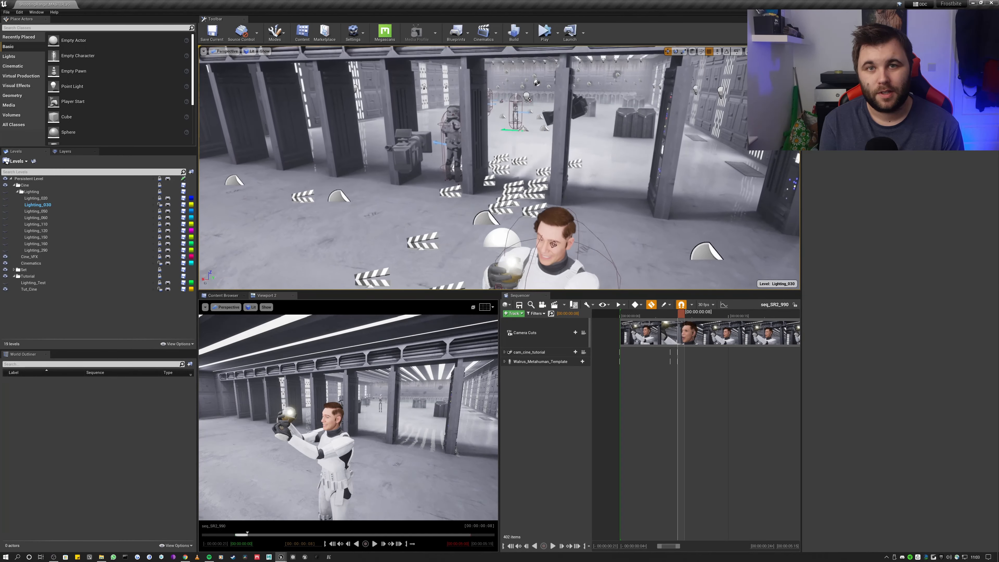
- Create a new empty level and save it as Lighting_990 in the ShootingRange Tutorial folder
{"action": "right_click_drag", "start_coordinate": [263, 284], "coordinate": [264, 255]}
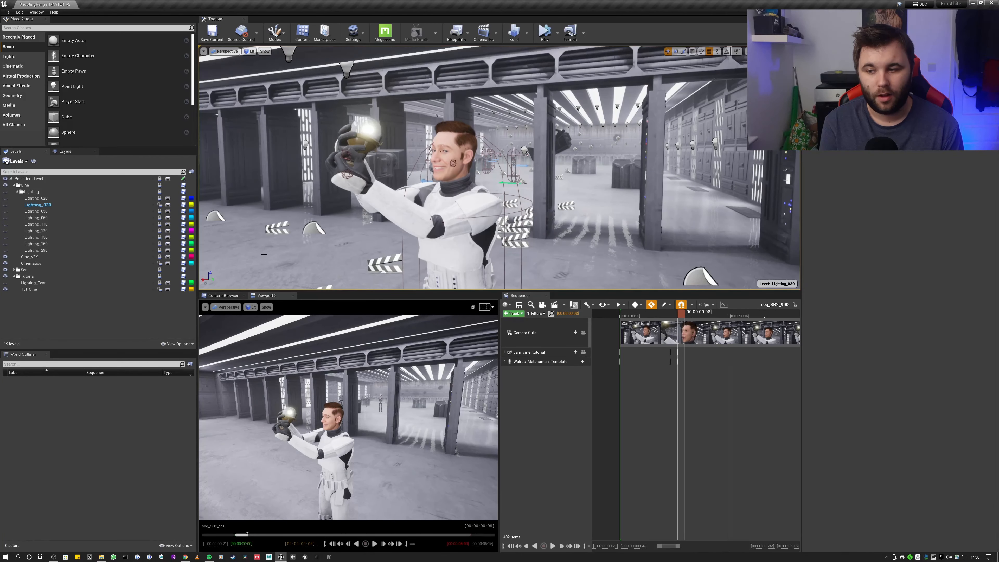
{"action": "right_click", "coordinate": [72, 324]}
{"action": "left_click", "coordinate": [36, 316]}
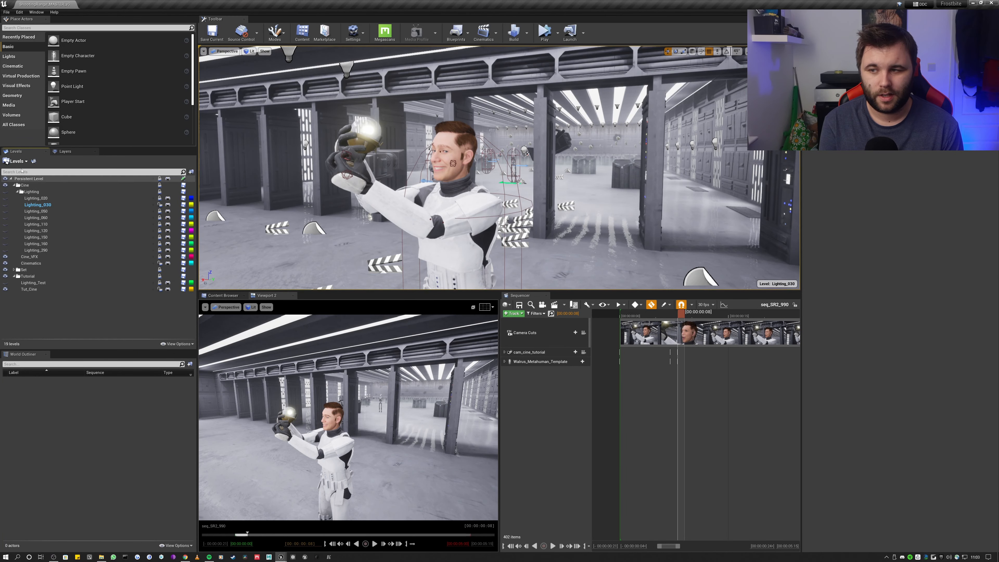
{"action": "left_click", "coordinate": [16, 161]}
{"action": "left_click", "coordinate": [54, 192]}
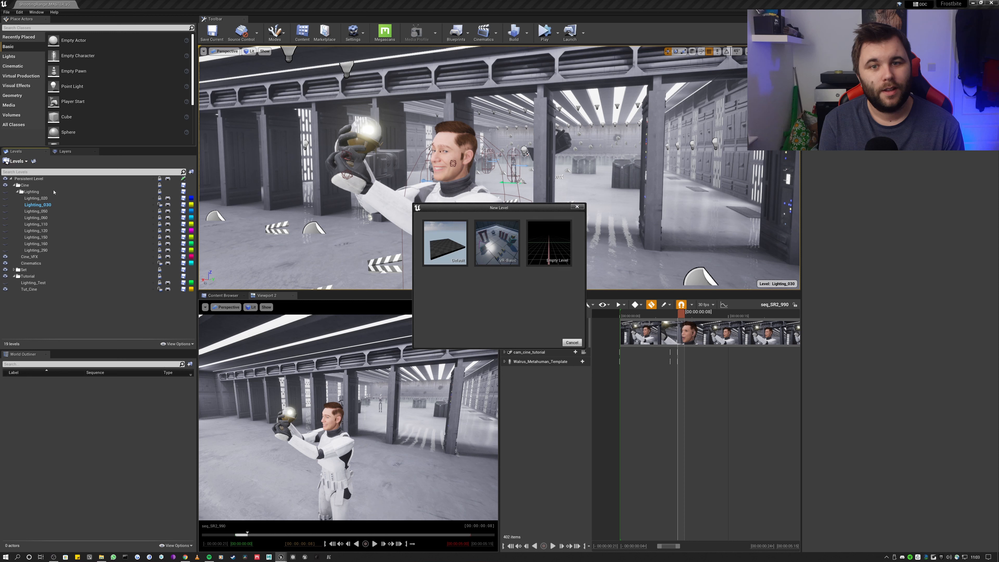
{"action": "left_click", "coordinate": [536, 255]}
{"action": "left_click", "coordinate": [342, 287]}
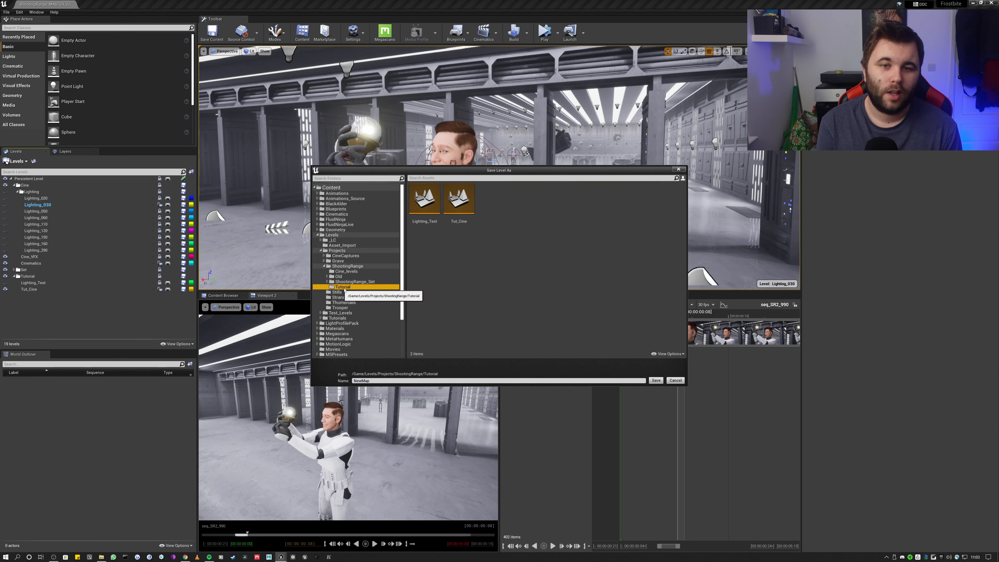
{"action": "left_click", "coordinate": [417, 379]}
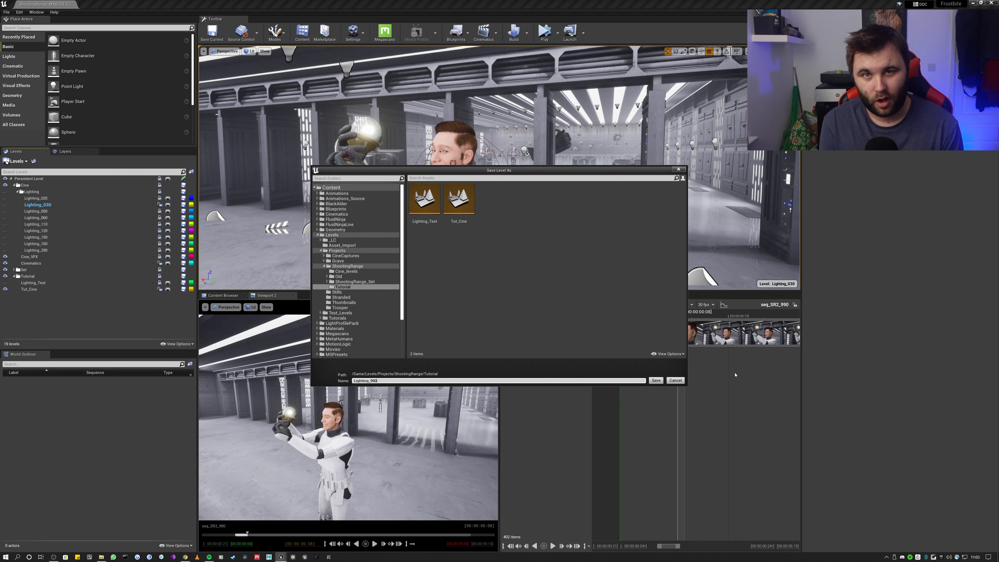
{"action": "left_click", "coordinate": [655, 380]}
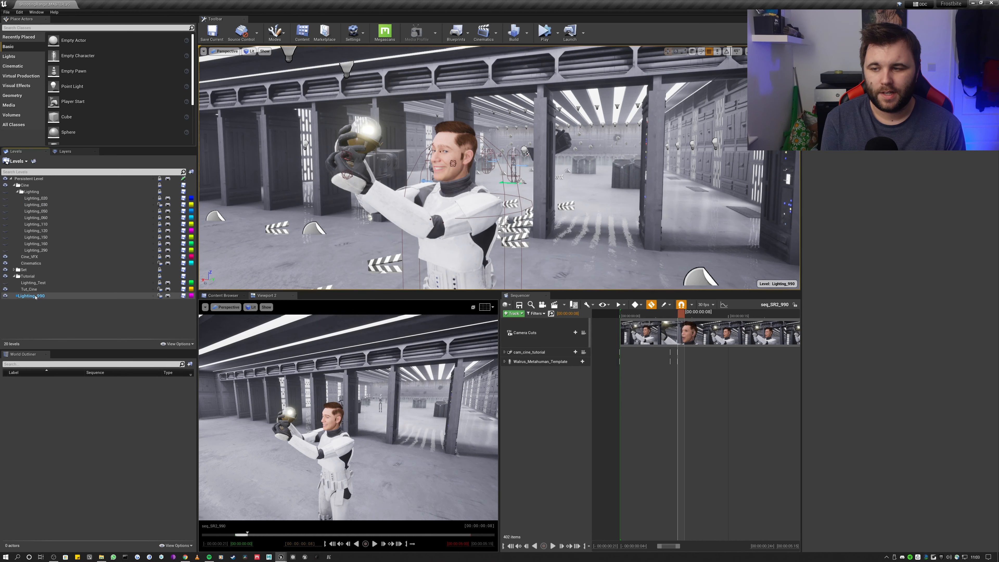
- Move the Lighting_990 level into the Cine Lighting folder and set its streaming method to Always Loaded
{"action": "left_click_drag", "start_coordinate": [33, 296], "coordinate": [42, 194]}
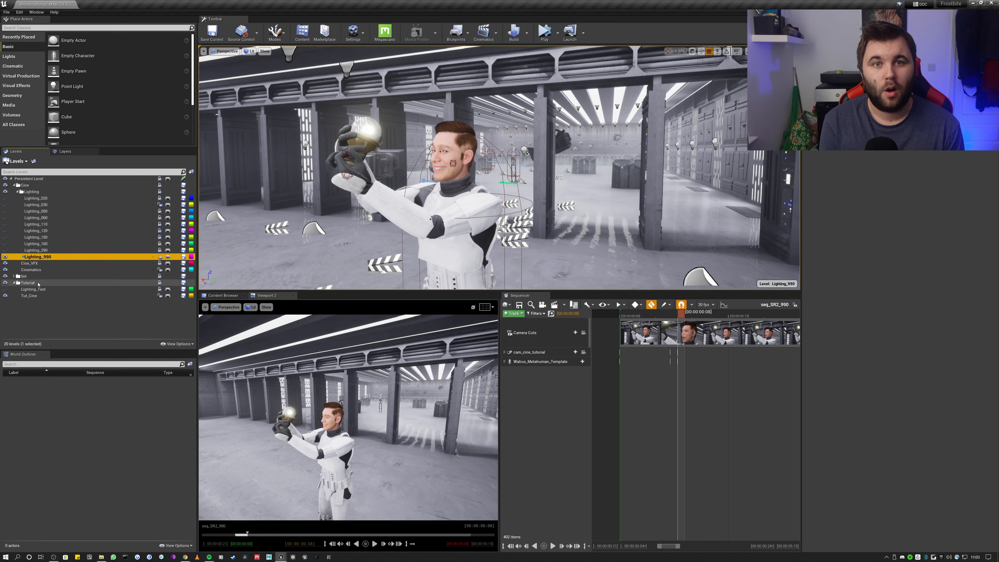
{"action": "right_click", "coordinate": [41, 258]}
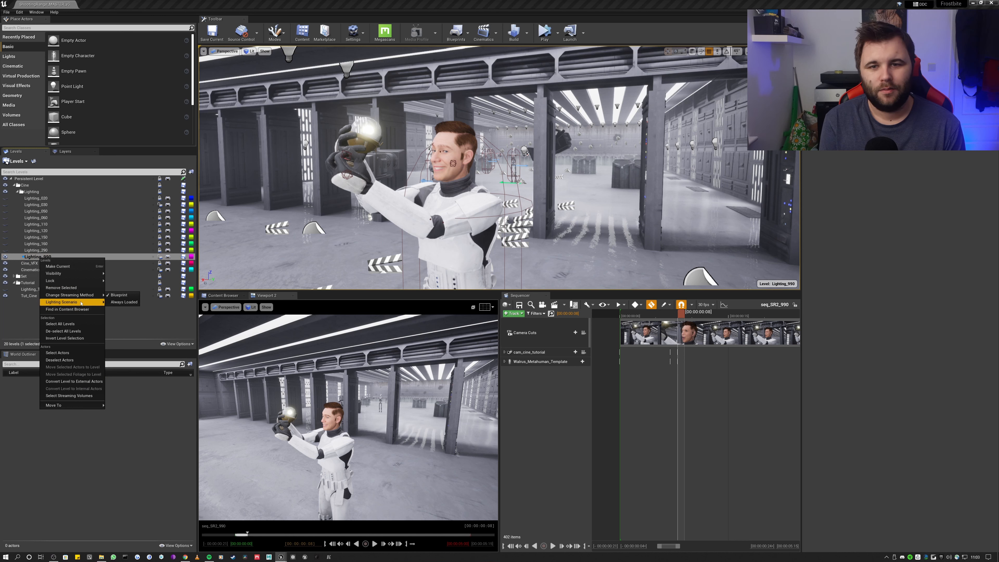
{"action": "left_click", "coordinate": [122, 301]}
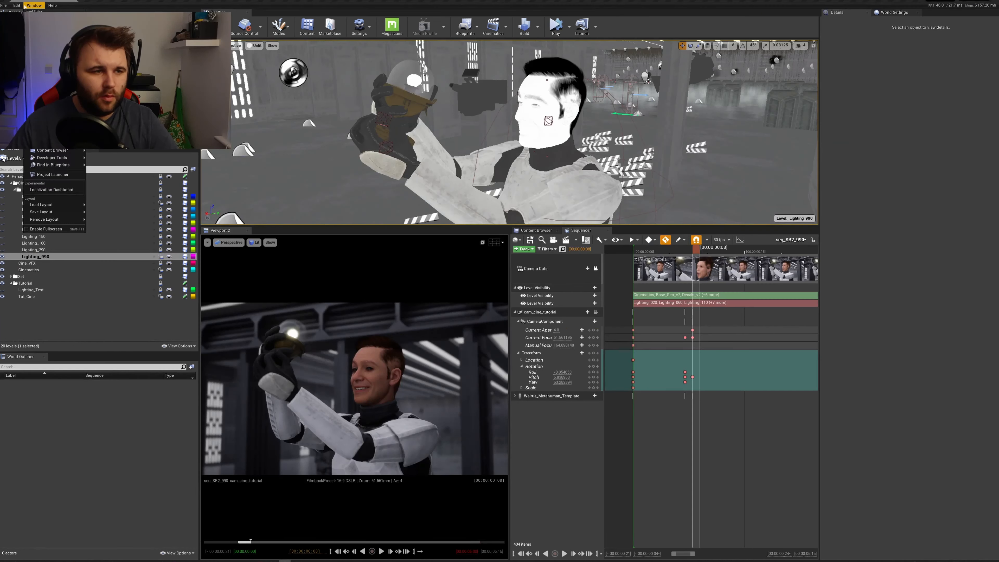
- Search the project settings for "exposure" and examine the default auto exposure rendering options
{"action": "left_click", "coordinate": [276, 129]}
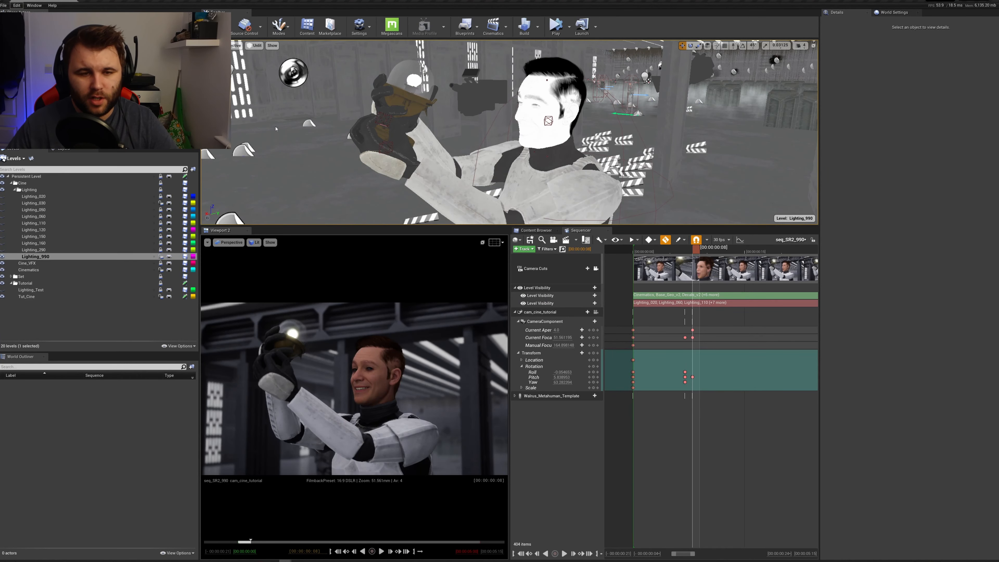
{"action": "left_click", "coordinate": [304, 181]}
{"action": "type", "text": "exposure"}
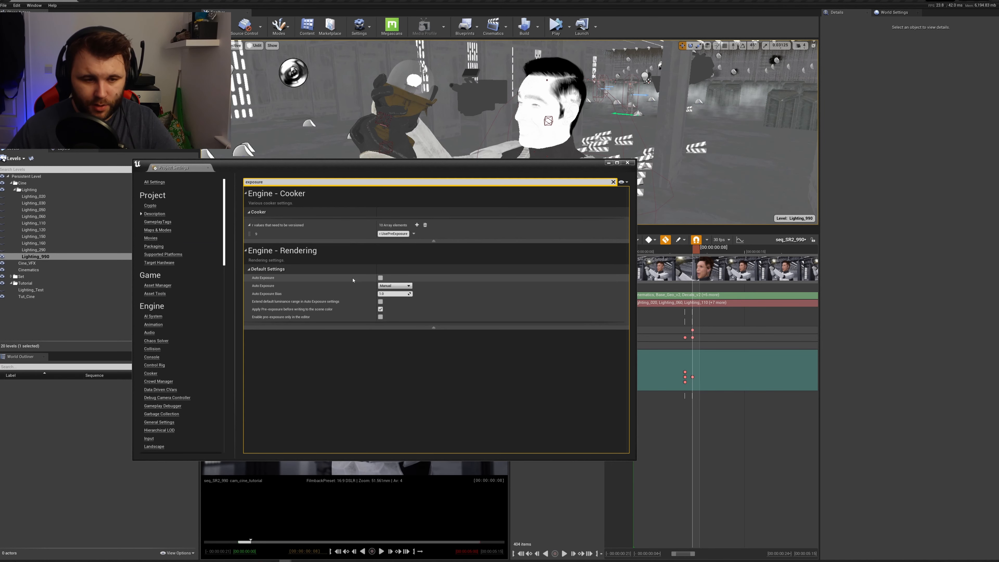
{"action": "left_click", "coordinate": [627, 163]}
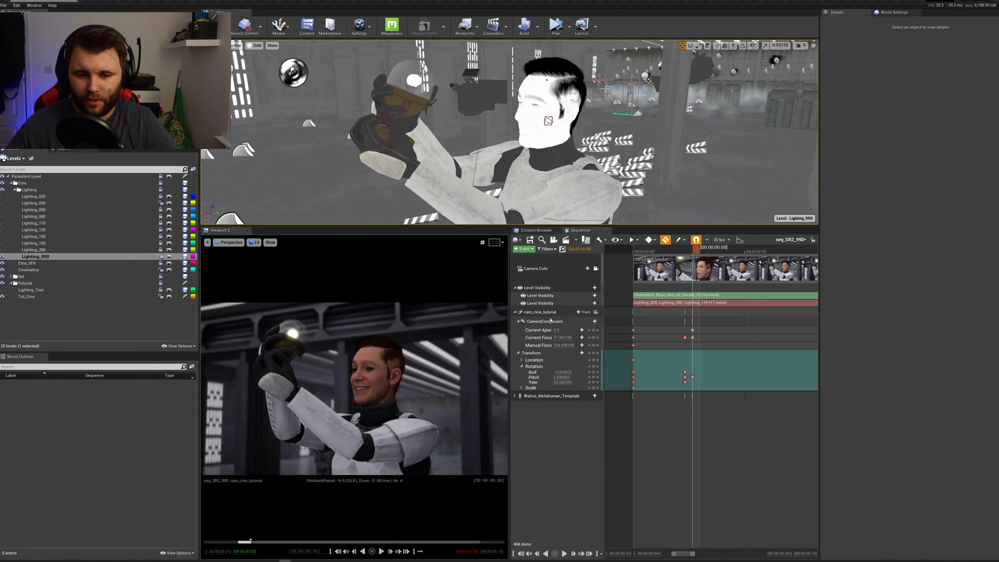
- Enable the minimum and maximum brightness overrides in the cam_cine_tutorial camera's exposure settings and set both to 2.5
{"action": "left_click", "coordinate": [550, 321]}
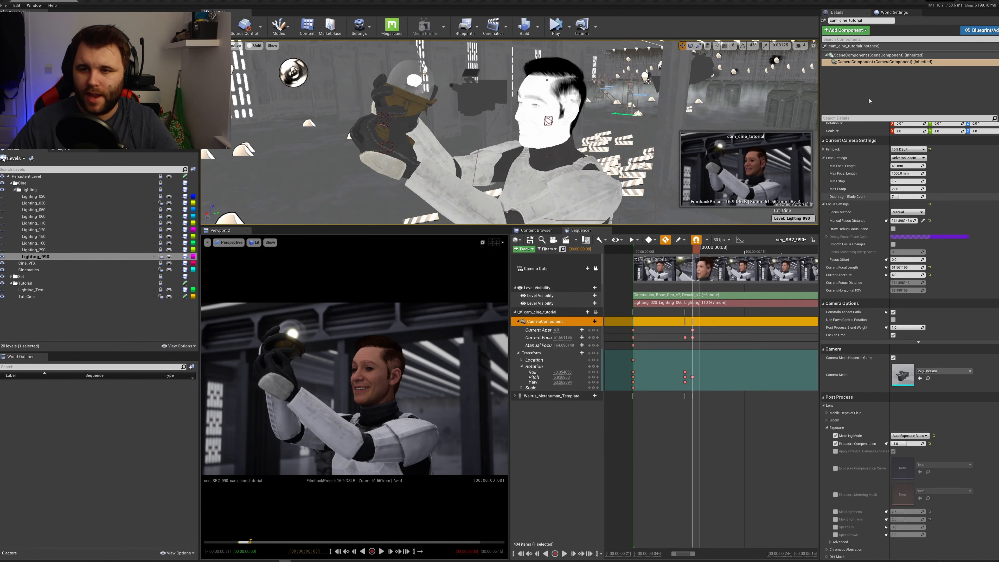
{"action": "scroll", "coordinate": [860, 226], "scroll_direction": "down", "scroll_amount": 6}
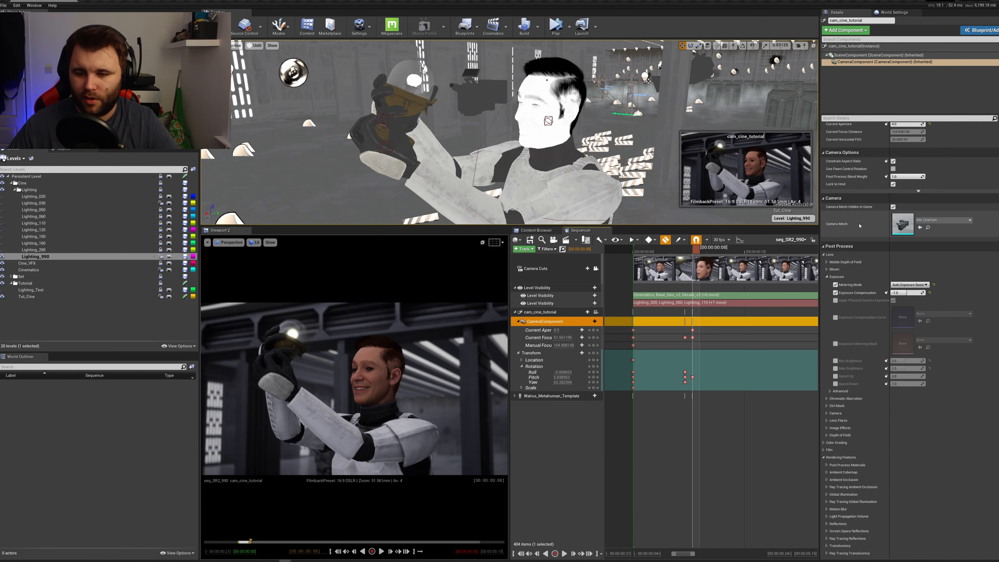
{"action": "scroll", "coordinate": [859, 225], "scroll_direction": "down", "scroll_amount": 2}
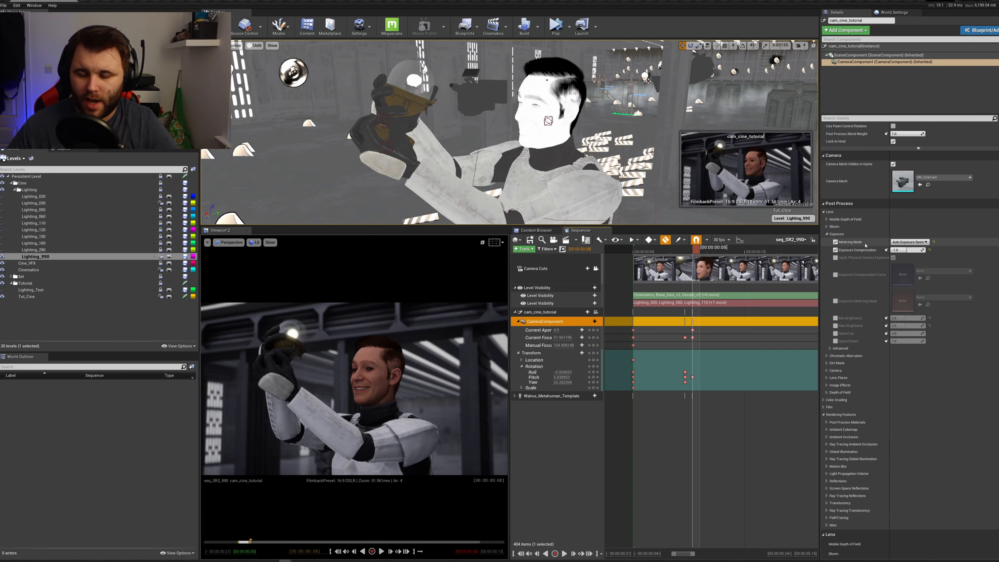
{"action": "left_click", "coordinate": [835, 318]}
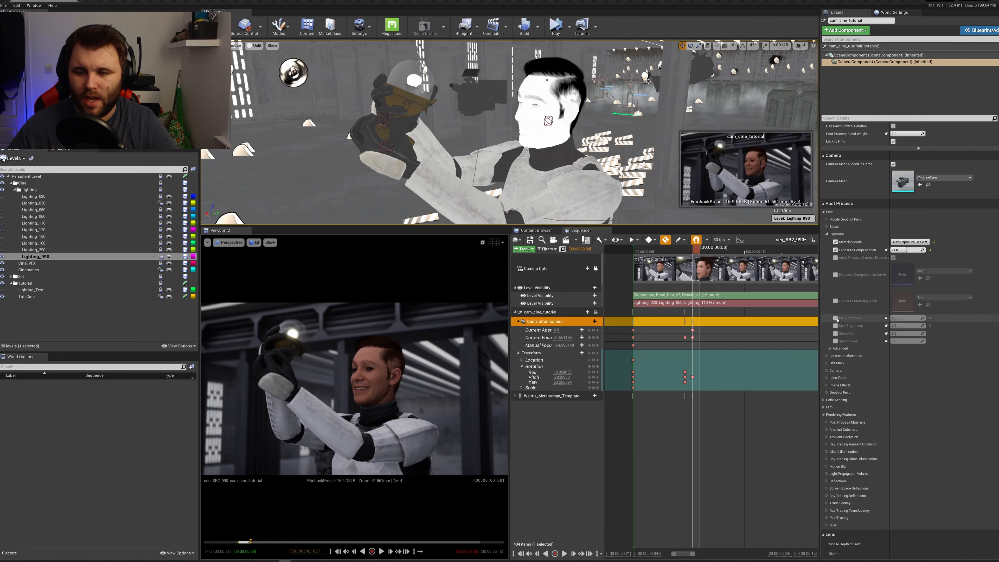
{"action": "left_click", "coordinate": [835, 326]}
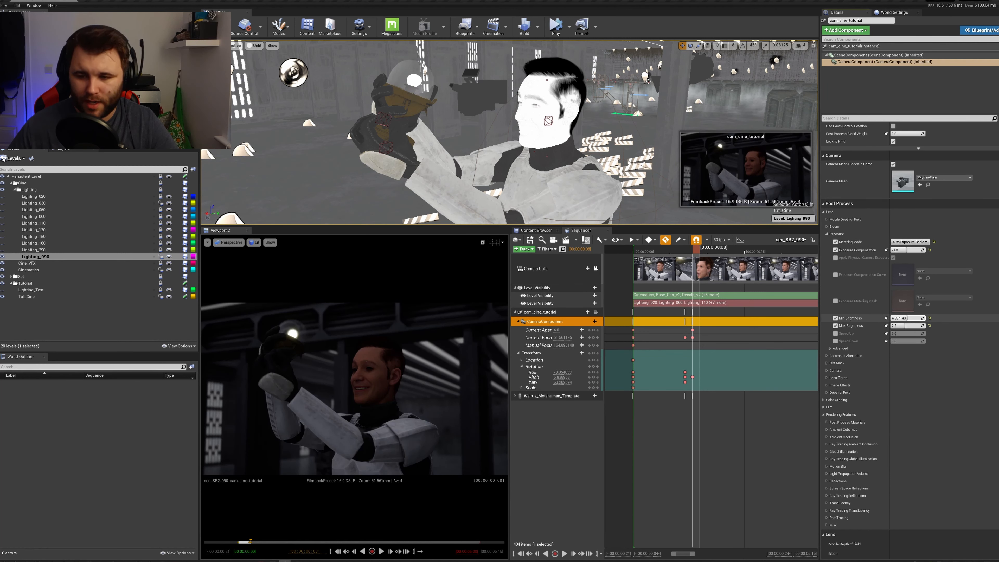
{"action": "left_click_drag", "start_coordinate": [912, 326], "coordinate": [905, 326]}
{"action": "left_click", "coordinate": [907, 318]}
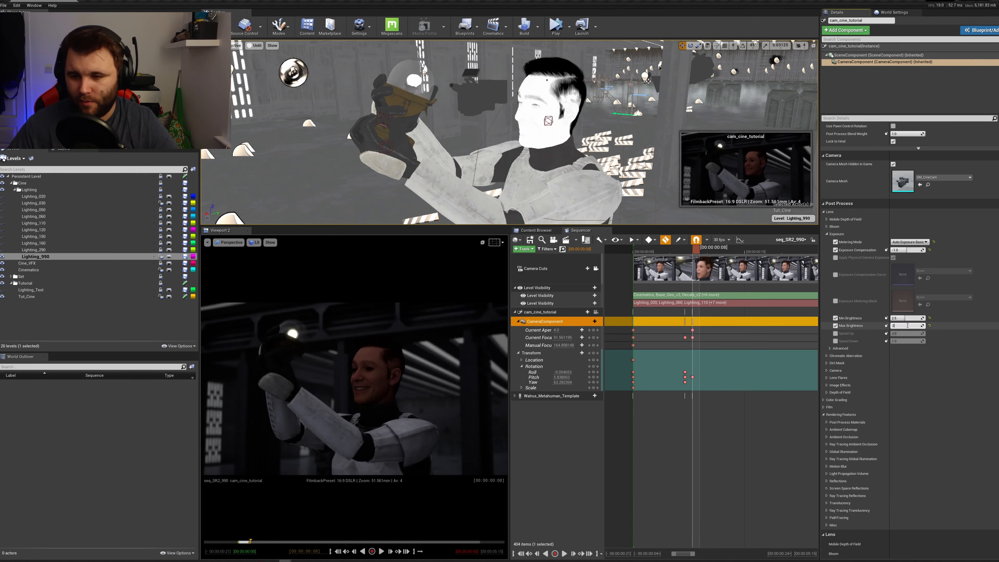
{"action": "left_click", "coordinate": [656, 418]}
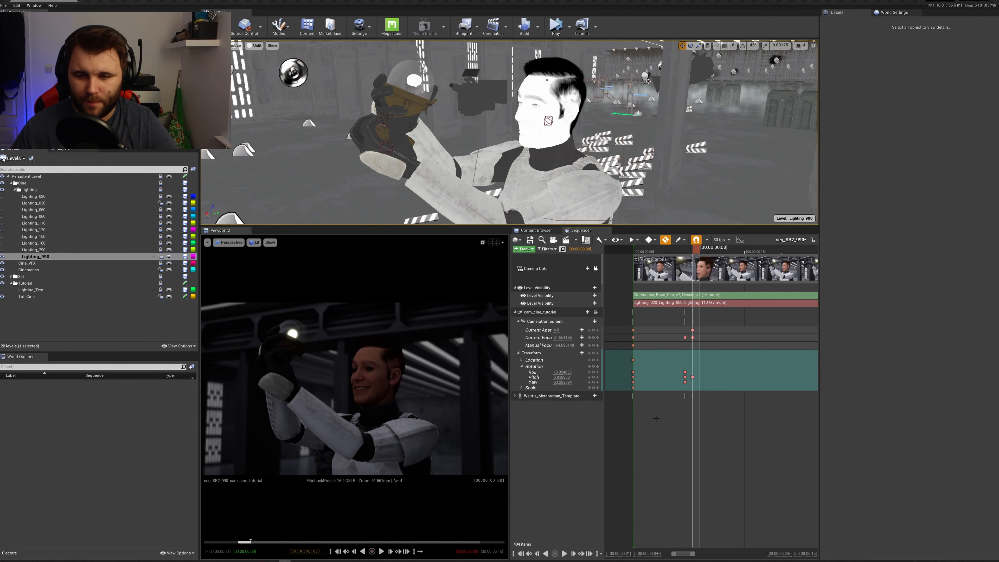
- Add an Exposure Compensation track from the lens exposure post process settings to the cam_cine_tutorial camera component in the sequence
{"action": "left_click", "coordinate": [553, 323]}
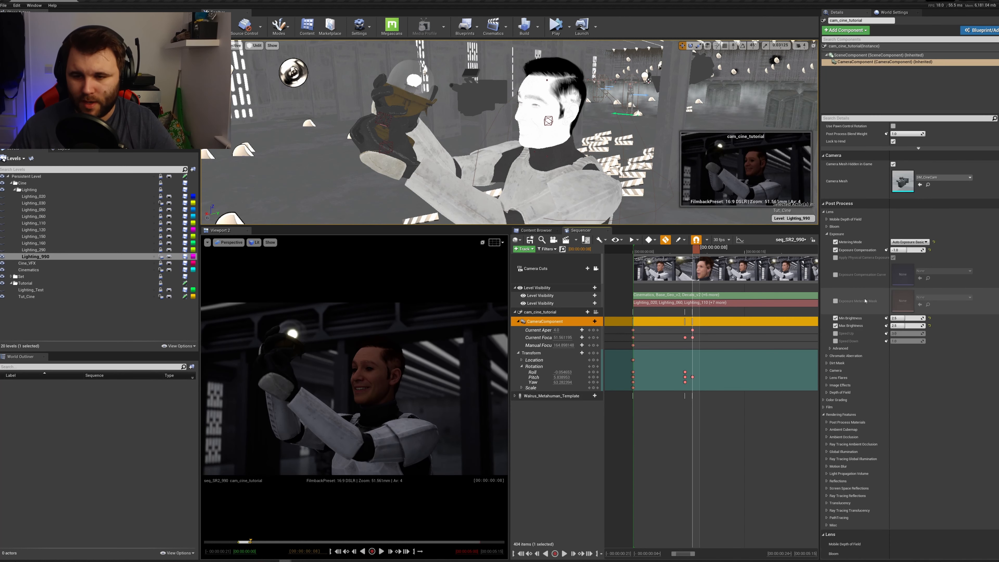
{"action": "left_click_drag", "start_coordinate": [906, 249], "coordinate": [910, 250]}
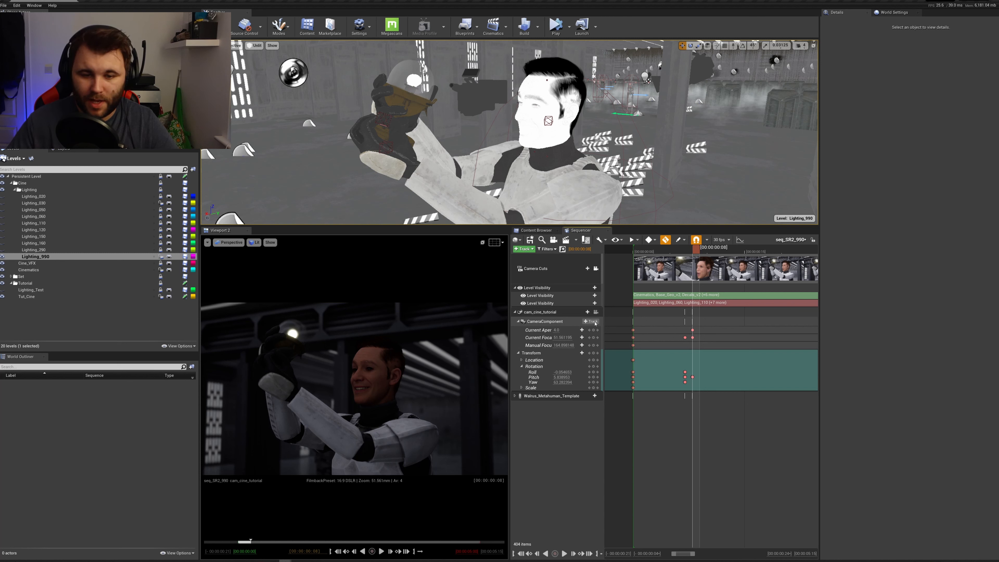
{"action": "left_click", "coordinate": [546, 312]}
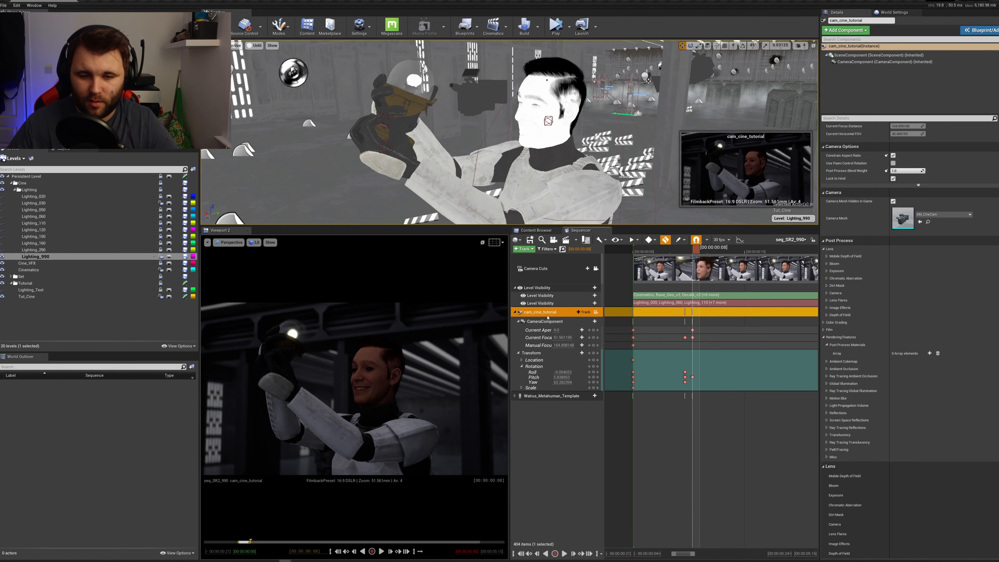
{"action": "left_click", "coordinate": [591, 321]}
{"action": "mouse_move", "coordinate": [629, 466]}
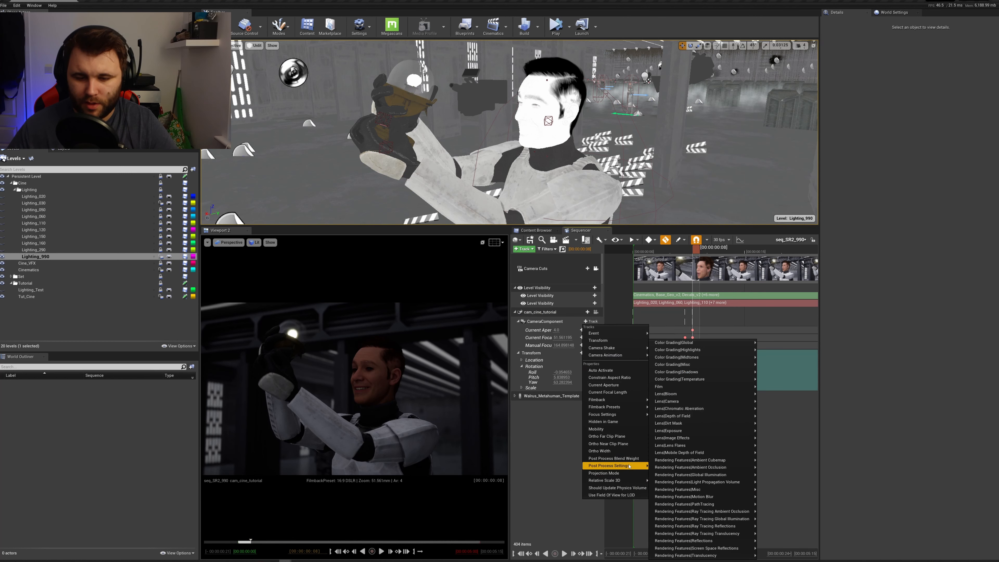
{"action": "mouse_move", "coordinate": [704, 432]}
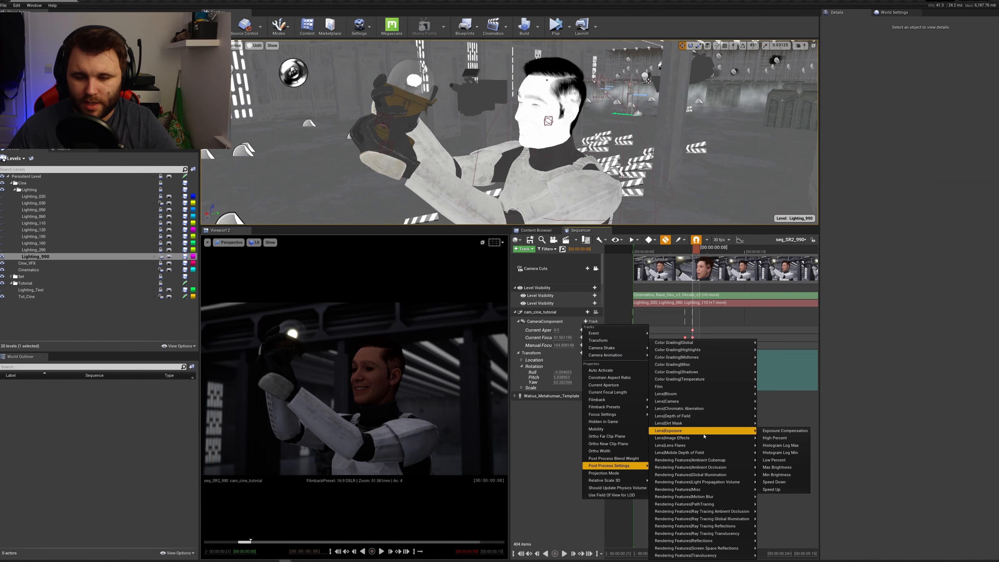
{"action": "left_click", "coordinate": [785, 432]}
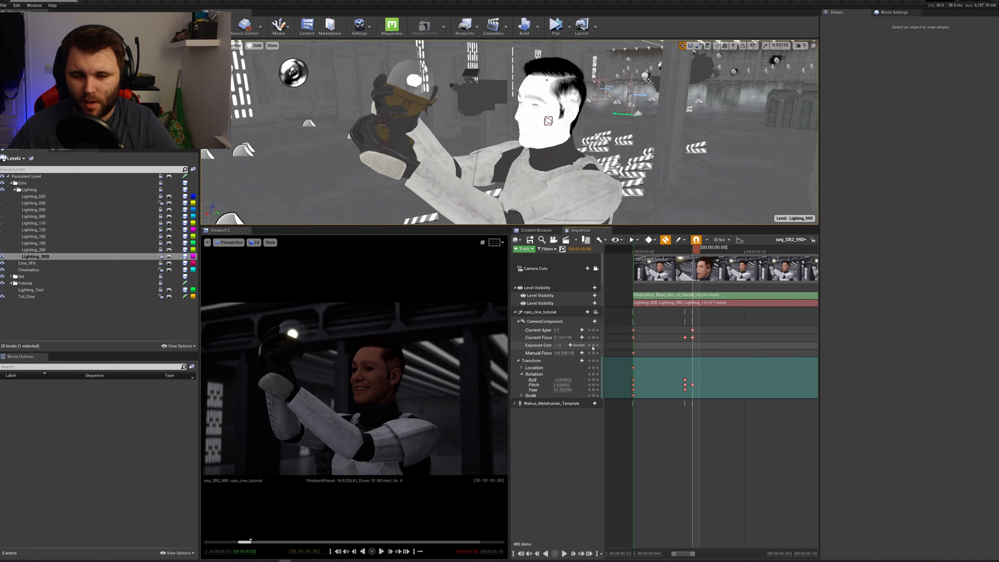
- Key the camera's exposure compensation at the current frame, try different values and set it to -1.0
{"action": "left_click_drag", "start_coordinate": [559, 345], "coordinate": [565, 346]}
{"action": "left_click", "coordinate": [565, 345]}
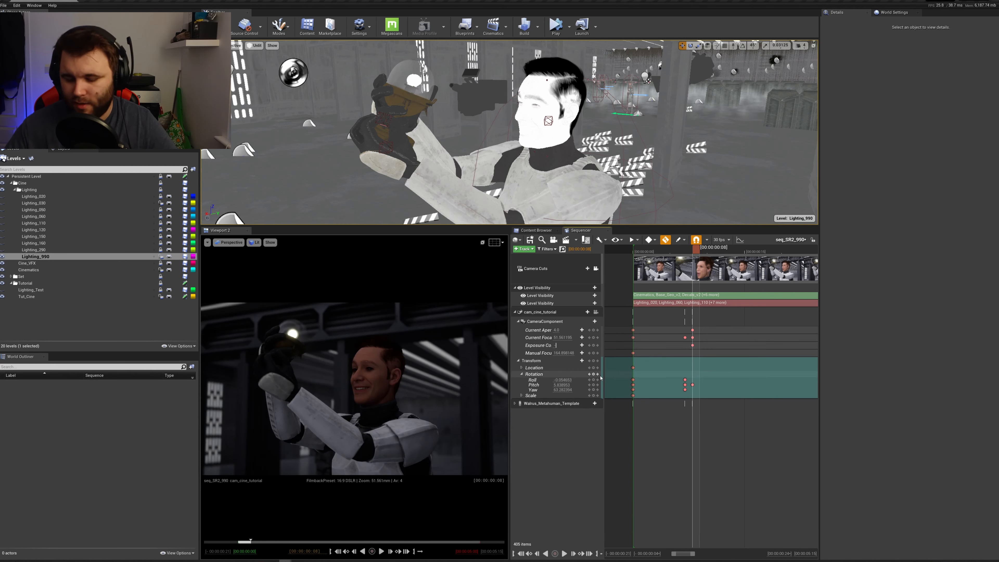
{"action": "type", "text": "-1"}
{"action": "key", "text": "Return"}
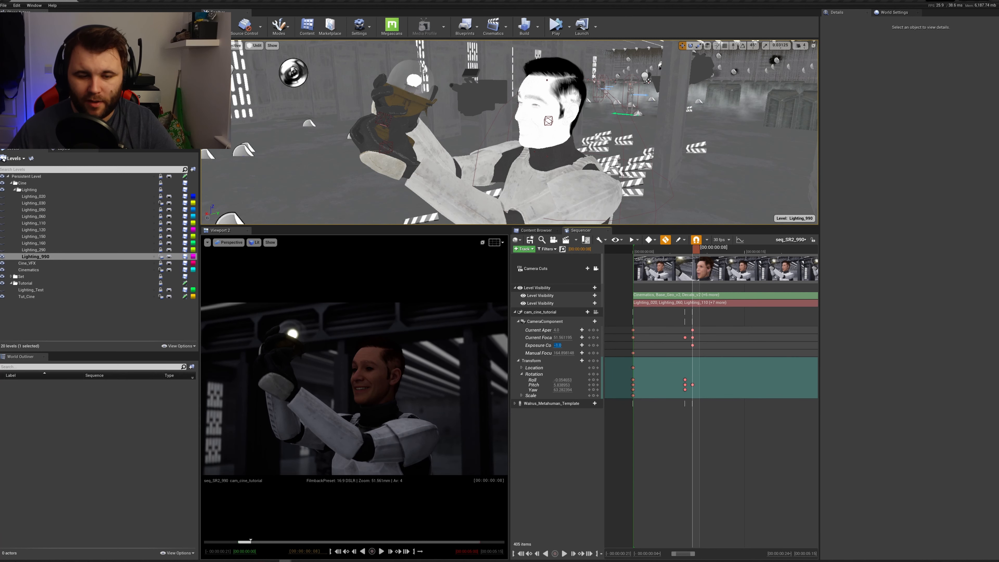
{"action": "type", "text": "-0.29"}
{"action": "key", "text": "Return"}
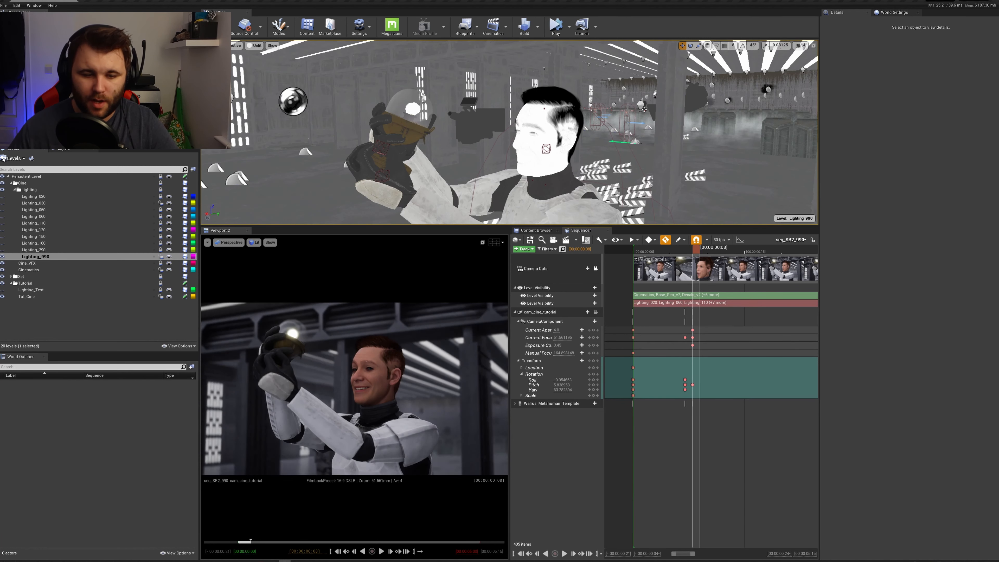
{"action": "left_click_drag", "start_coordinate": [558, 346], "coordinate": [567, 345]}
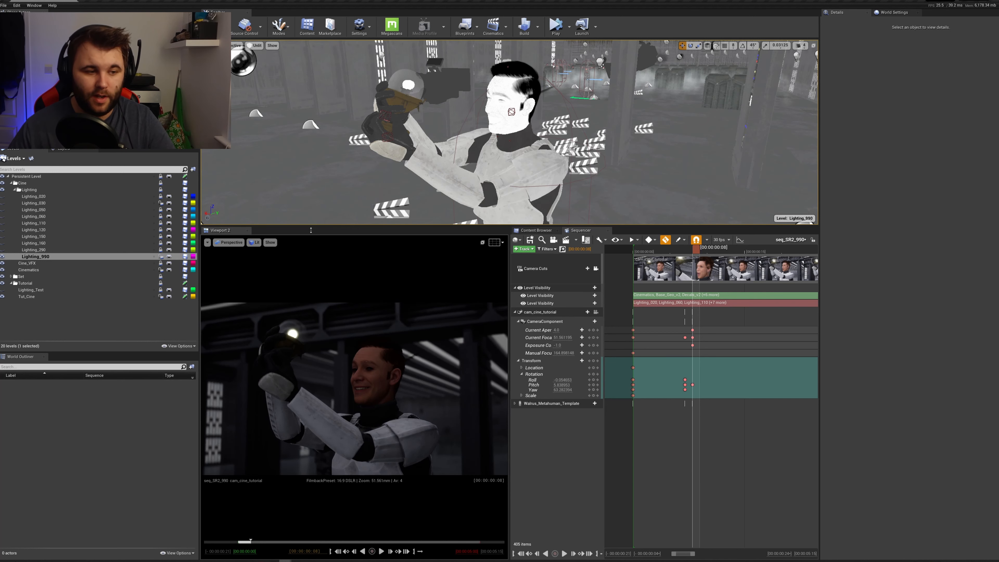
- Select the Lighting_990 level and save the seq_SR2_990 sequence
{"action": "left_click", "coordinate": [46, 257]}
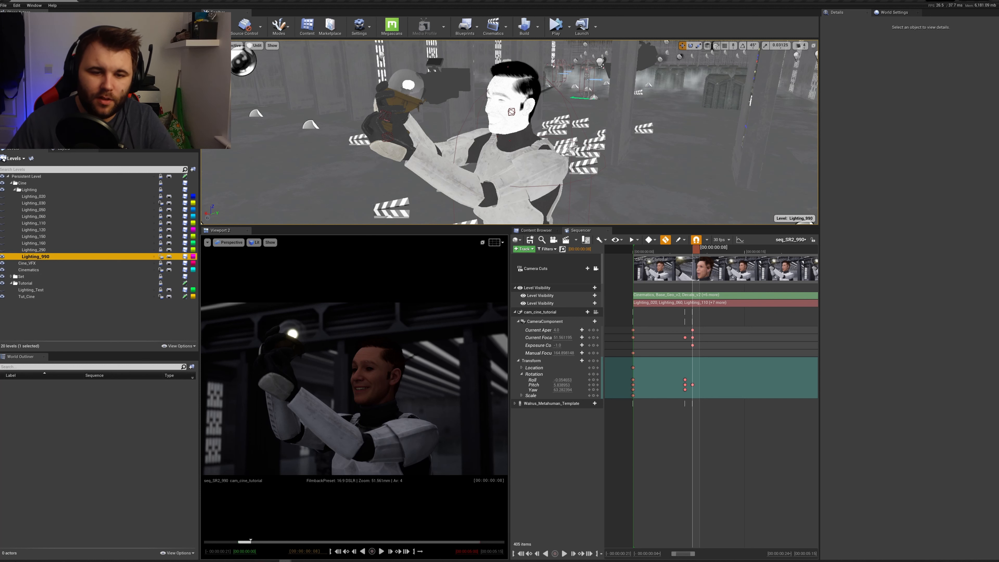
{"action": "right_click_drag", "start_coordinate": [487, 196], "coordinate": [487, 169]}
{"action": "left_click", "coordinate": [530, 240]}
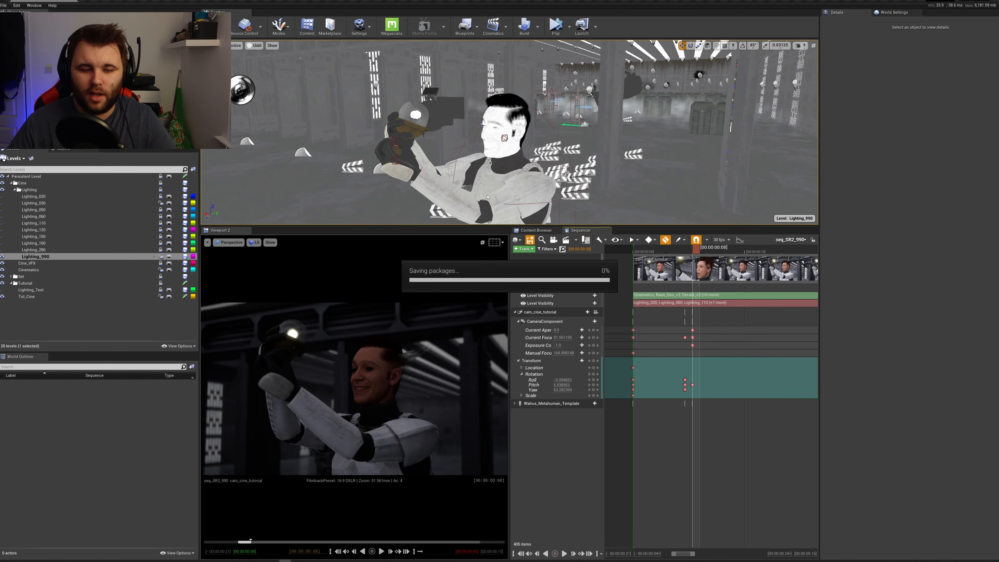
- Dock Viewport 2 alongside the Sequencer, set the exposure compensation to -1.0 and show the camera view
{"action": "left_click_drag", "start_coordinate": [220, 230], "coordinate": [389, 75]}
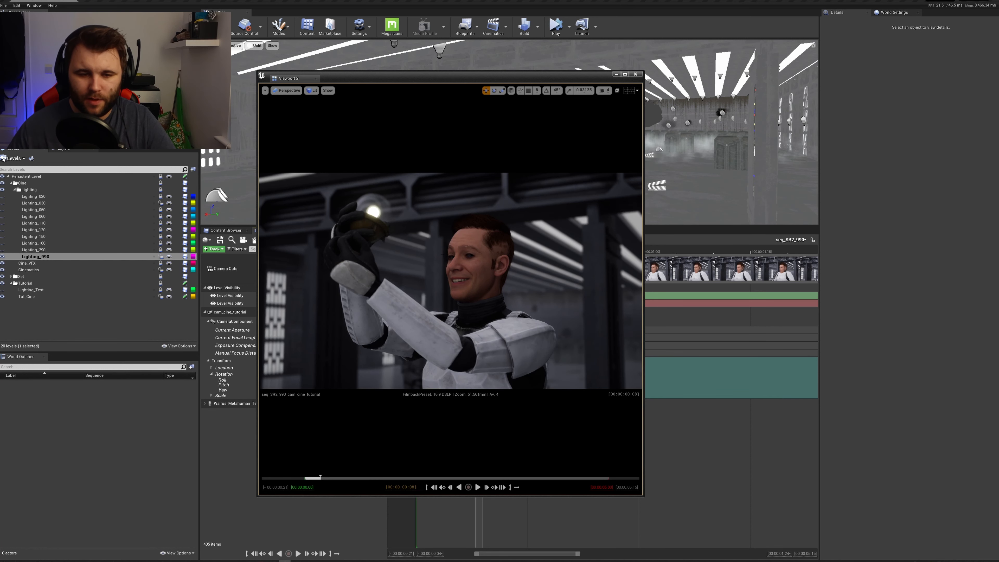
{"action": "left_click", "coordinate": [342, 346]}
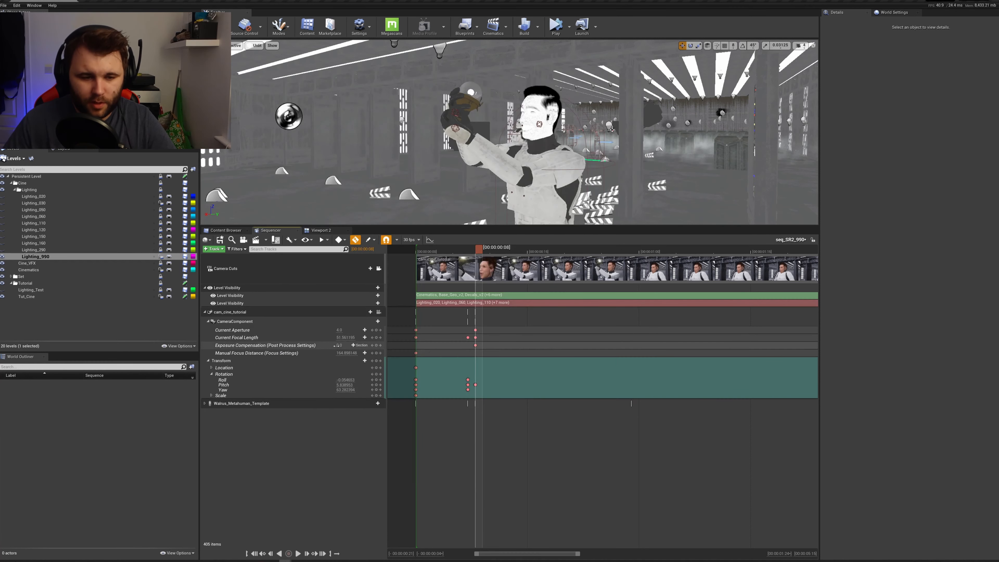
{"action": "type", "text": "-1.0"}
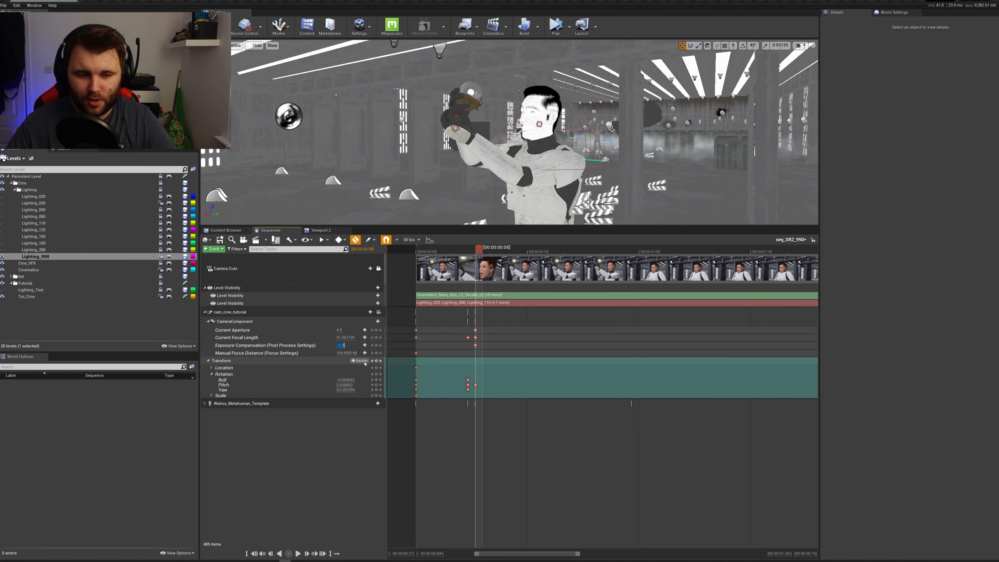
{"action": "left_click", "coordinate": [327, 230]}
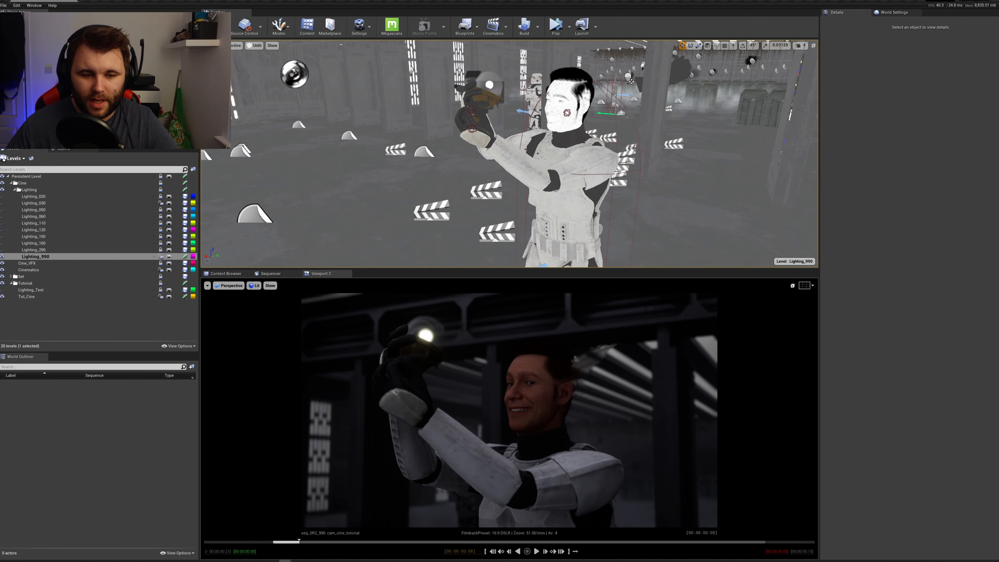
- Place a point light in the Lighting_990 level beside the trooper and set its mobility to Movable
{"action": "left_click_drag", "start_coordinate": [98, 52], "coordinate": [369, 230]}
{"action": "scroll", "coordinate": [986, 249], "scroll_direction": "up", "scroll_amount": 1}
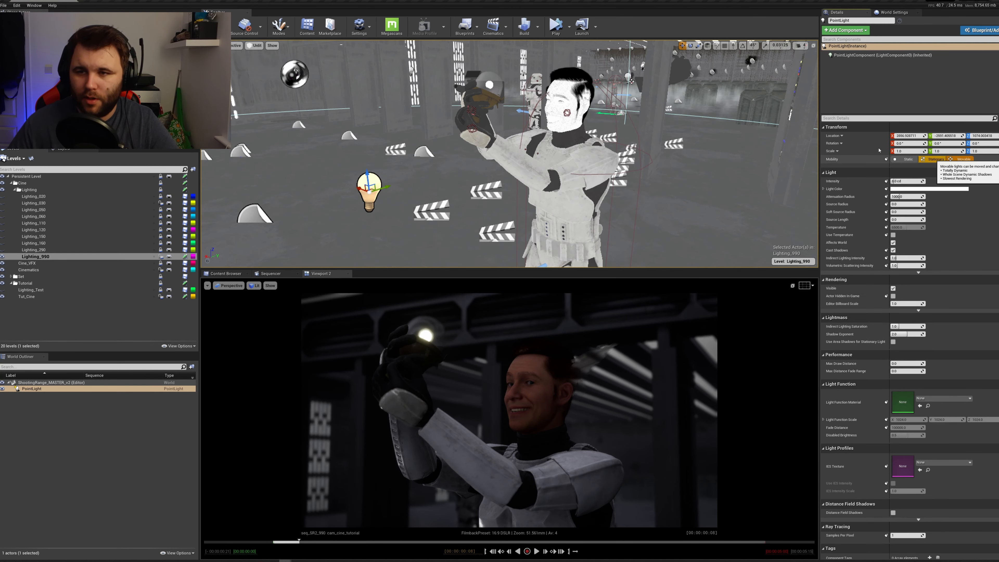
{"action": "left_click", "coordinate": [963, 159]}
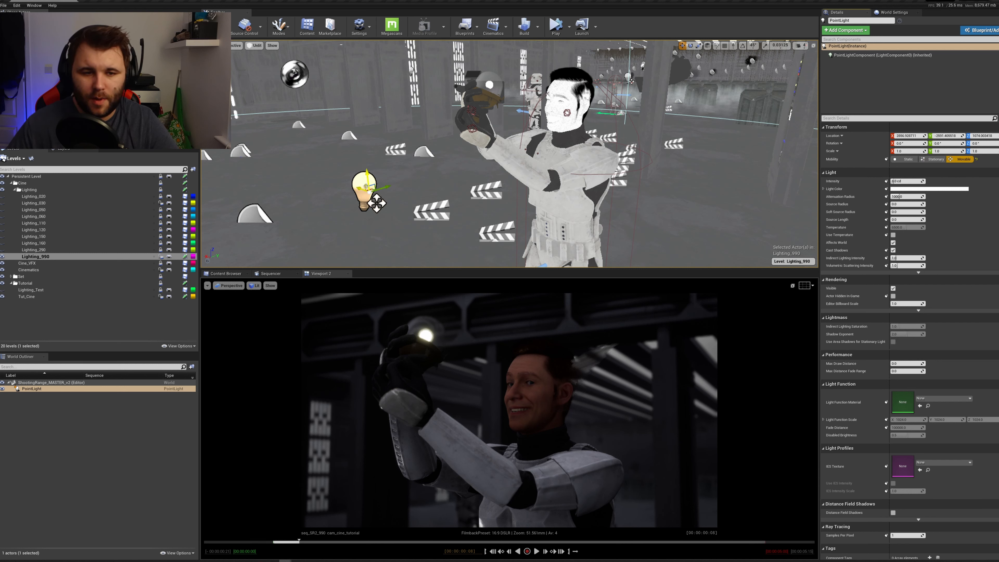
- Move the point light onto the glowing orb in the trooper's raised hand so it lights his face
{"action": "left_click_drag", "start_coordinate": [377, 203], "coordinate": [506, 94]}
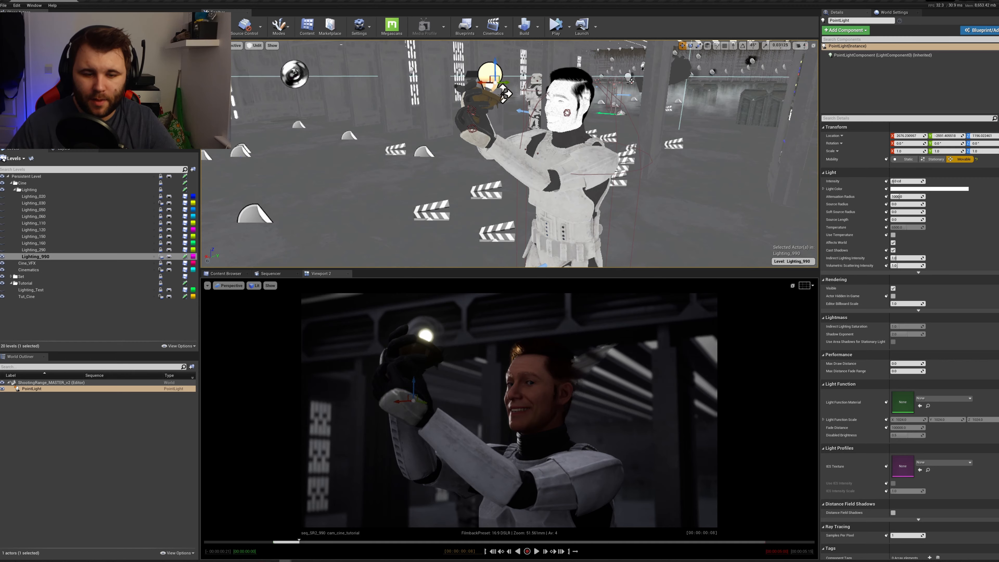
{"action": "right_click_drag", "start_coordinate": [506, 94], "coordinate": [628, 90]}
{"action": "left_click_drag", "start_coordinate": [628, 90], "coordinate": [526, 176]}
{"action": "right_click_drag", "start_coordinate": [522, 162], "coordinate": [661, 130]}
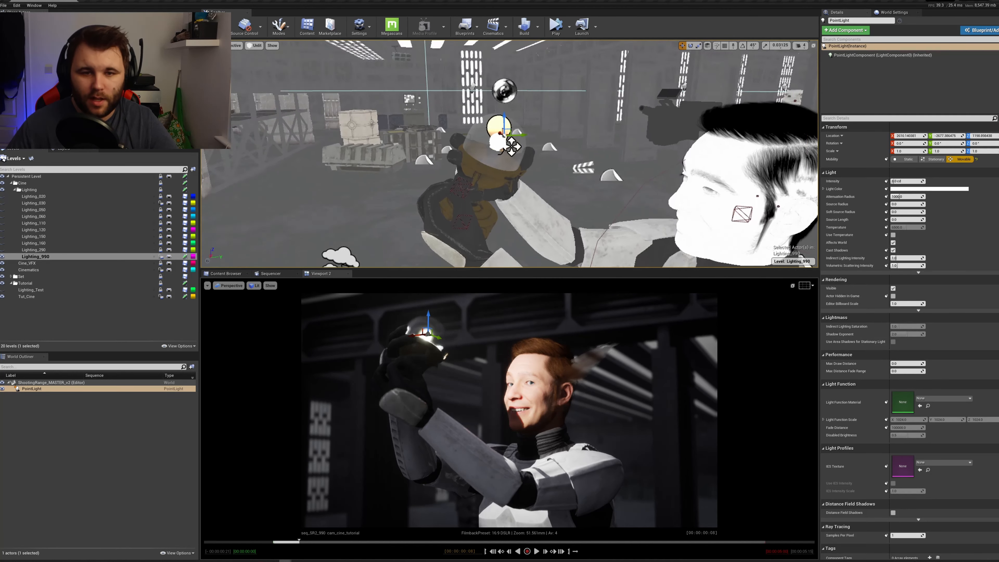
{"action": "right_click_drag", "start_coordinate": [510, 140], "coordinate": [502, 138]}
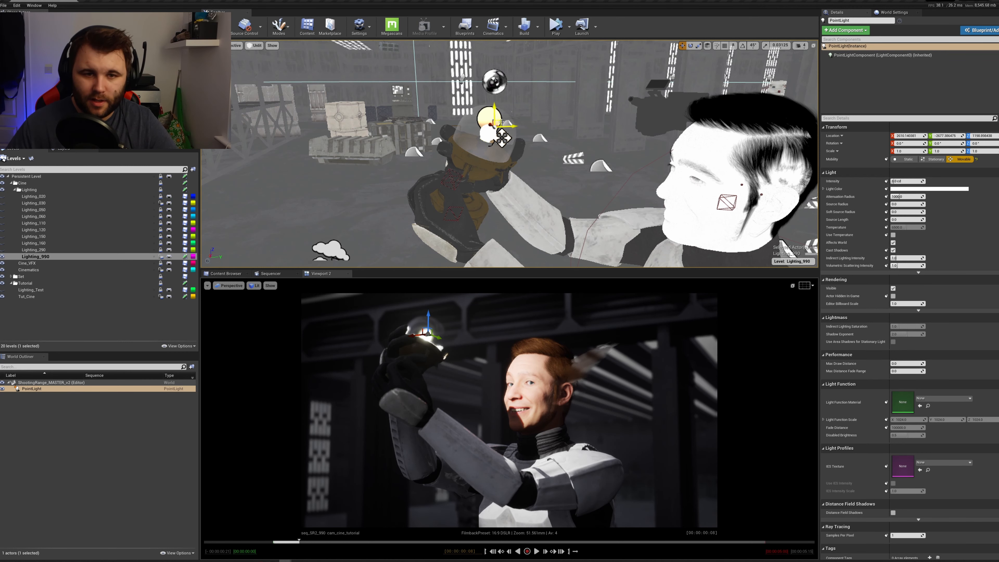
{"action": "left_click_drag", "start_coordinate": [501, 122], "coordinate": [494, 120]}
{"action": "right_click_drag", "start_coordinate": [494, 120], "coordinate": [558, 121]}
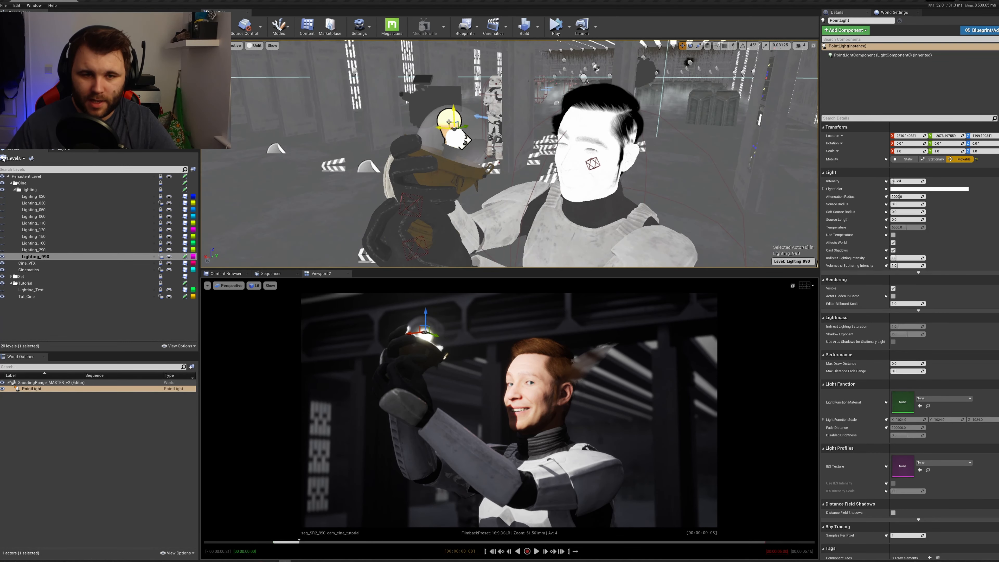
{"action": "left_click_drag", "start_coordinate": [452, 130], "coordinate": [450, 130]}
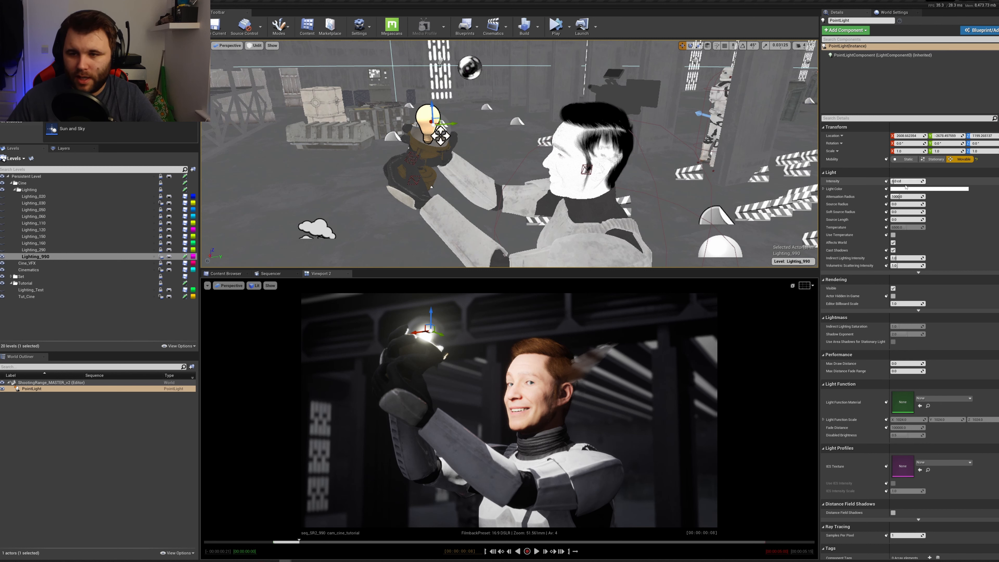
- Lower the point light's intensity to about 1.22 cd and save the level
{"action": "left_click_drag", "start_coordinate": [906, 182], "coordinate": [892, 182]}
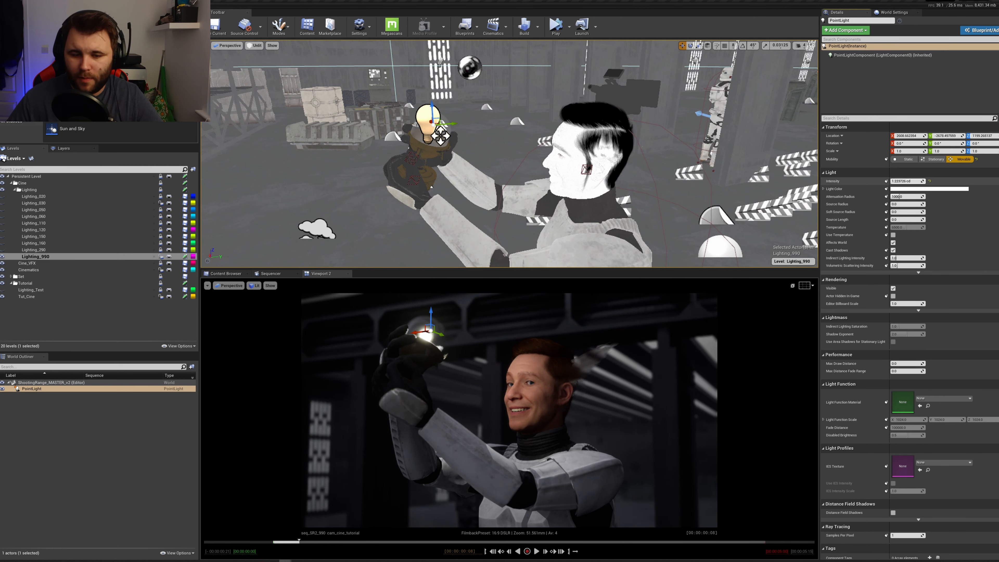
{"action": "right_click_drag", "start_coordinate": [533, 195], "coordinate": [541, 209]}
{"action": "key", "text": "ctrl+s"}
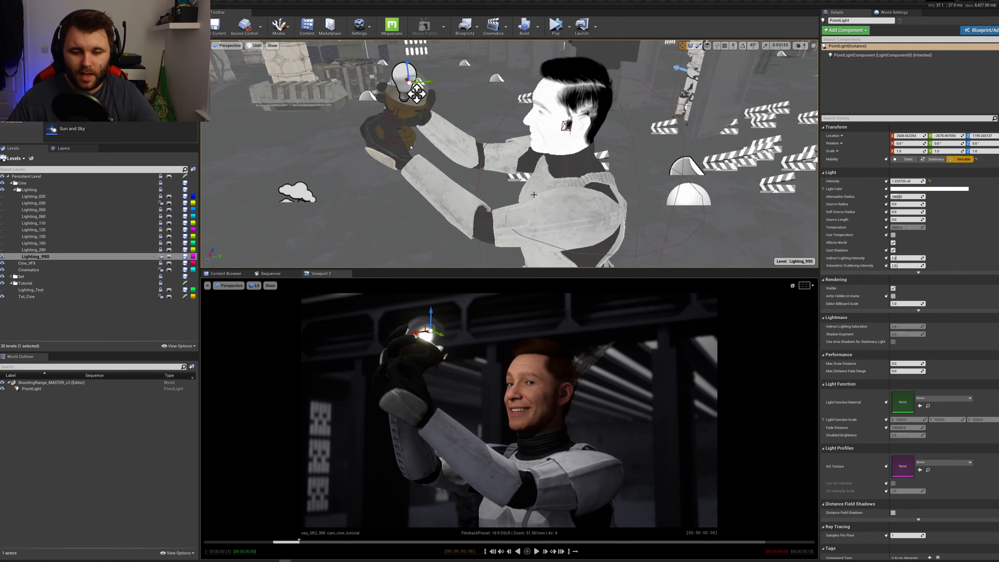
- Lock the Tut_Cine level so the trooper cannot be selected, and highlight the Lighting_990 level again
{"action": "right_click_drag", "start_coordinate": [524, 176], "coordinate": [551, 161]}
{"action": "left_click", "coordinate": [444, 125]}
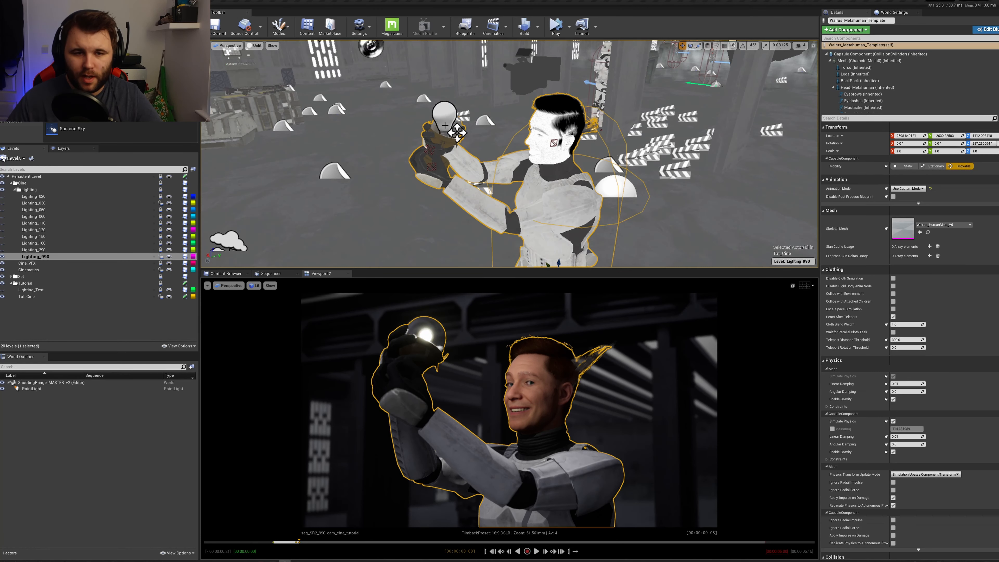
{"action": "left_click", "coordinate": [442, 108]}
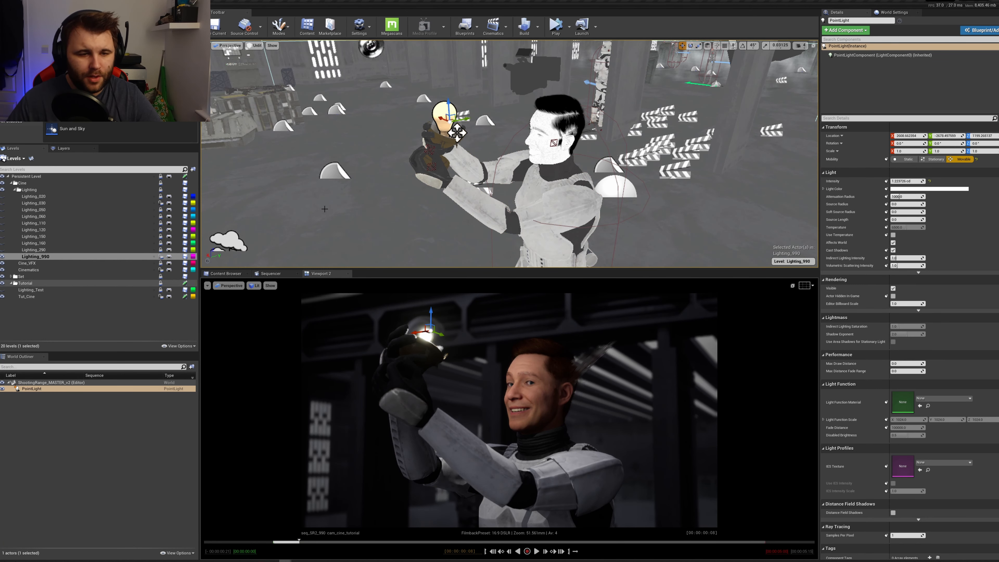
{"action": "left_click", "coordinate": [478, 176]}
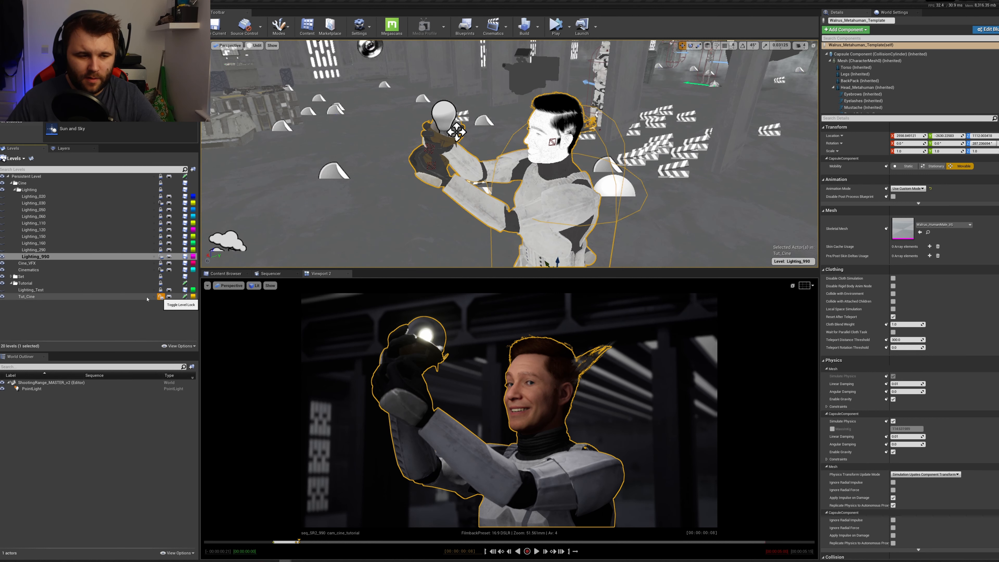
{"action": "left_click", "coordinate": [161, 297]}
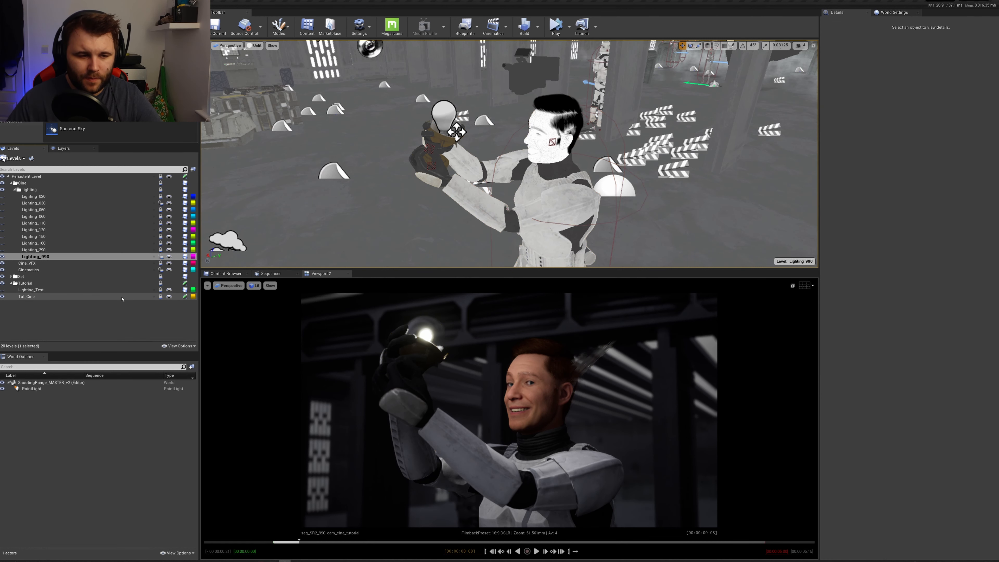
{"action": "left_click", "coordinate": [59, 256]}
- Place a spot light in the Lighting_990 level near the trooper, set its mobility to Movable and name it lt_spot_1
{"action": "right_click_drag", "start_coordinate": [480, 152], "coordinate": [489, 153]}
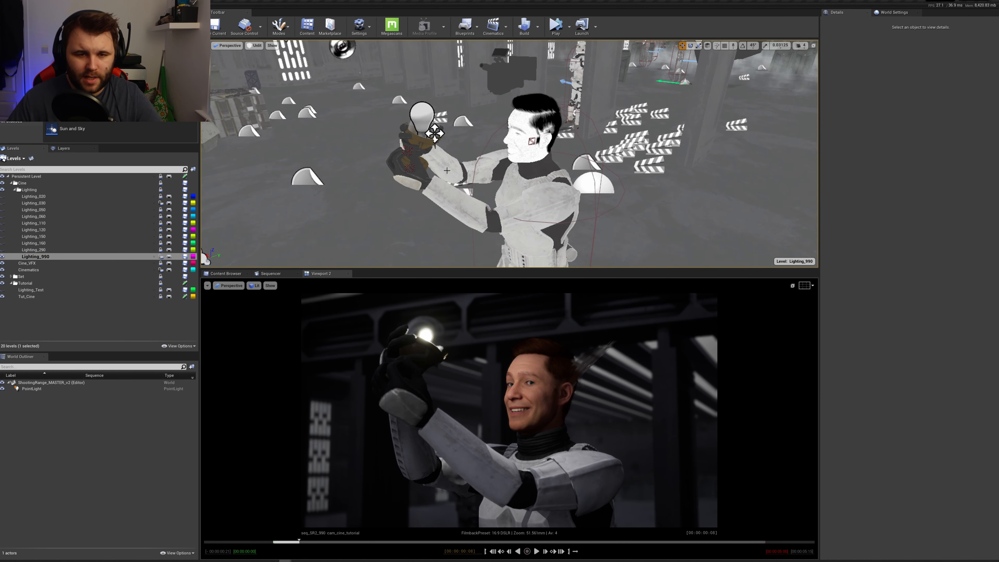
{"action": "left_click", "coordinate": [422, 108]}
{"action": "right_click_drag", "start_coordinate": [422, 109], "coordinate": [427, 100]}
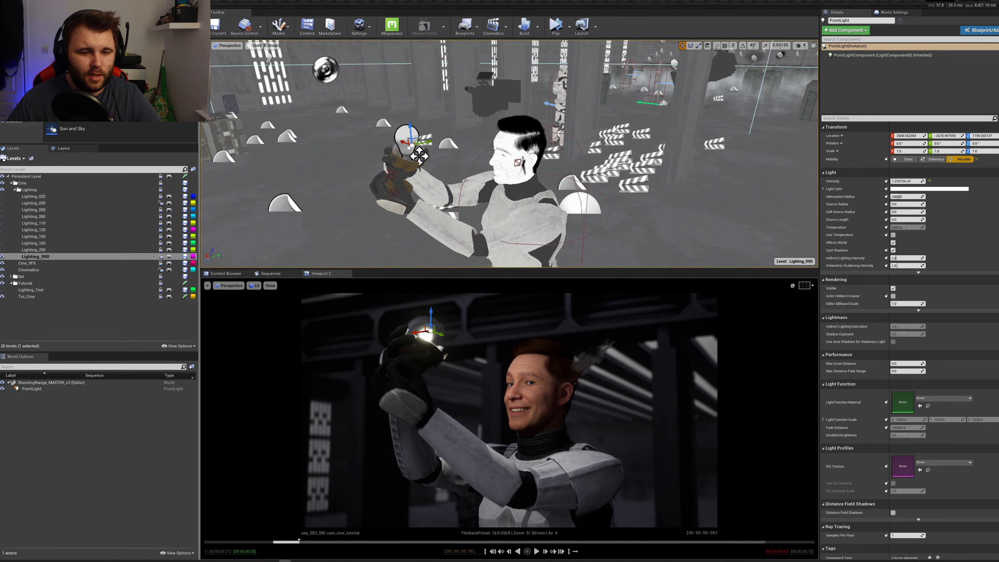
{"action": "right_click_drag", "start_coordinate": [419, 156], "coordinate": [418, 141]}
{"action": "left_click_drag", "start_coordinate": [71, 82], "coordinate": [482, 53]}
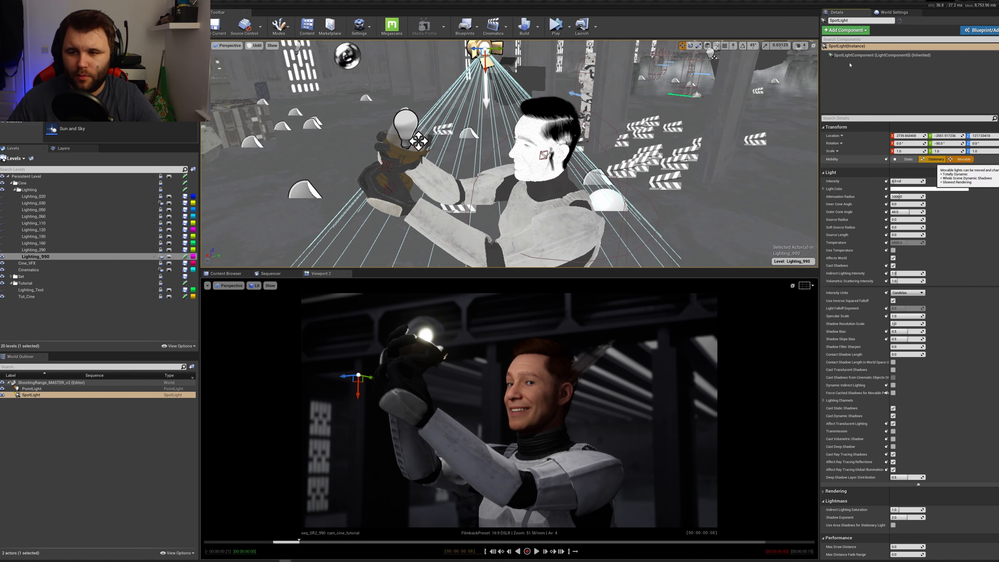
{"action": "left_click", "coordinate": [962, 159]}
{"action": "left_click", "coordinate": [861, 20]}
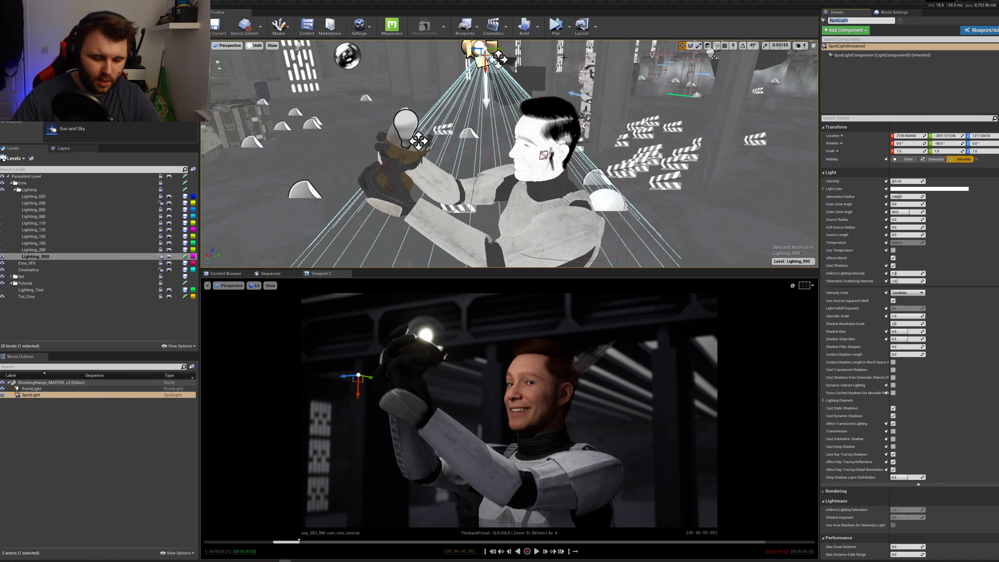
{"action": "type", "text": "lt_spo"}
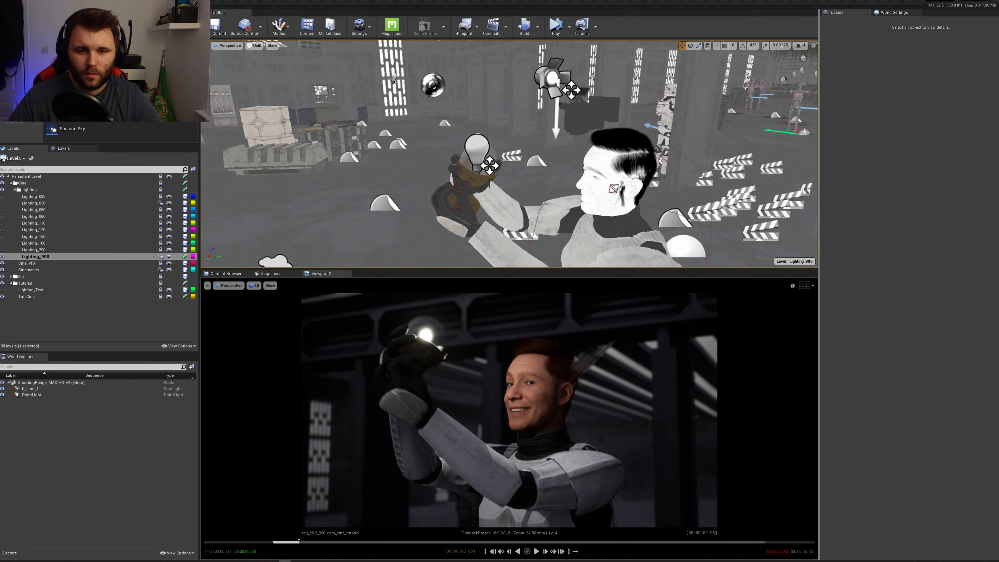
- Rename the point light at the trooper's raised hand to lt_bulb_key_1
{"action": "left_click", "coordinate": [476, 146]}
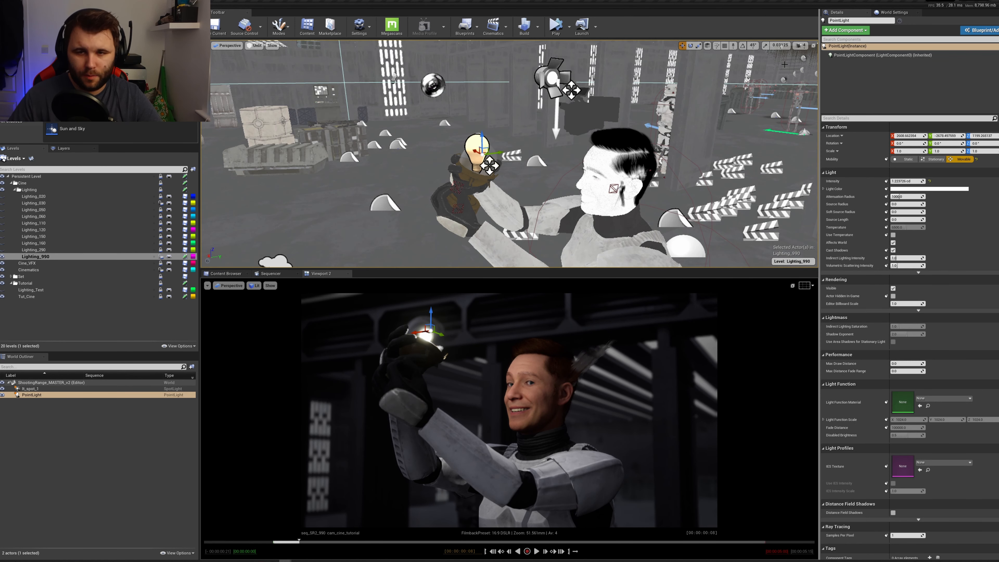
{"action": "left_click", "coordinate": [863, 21]}
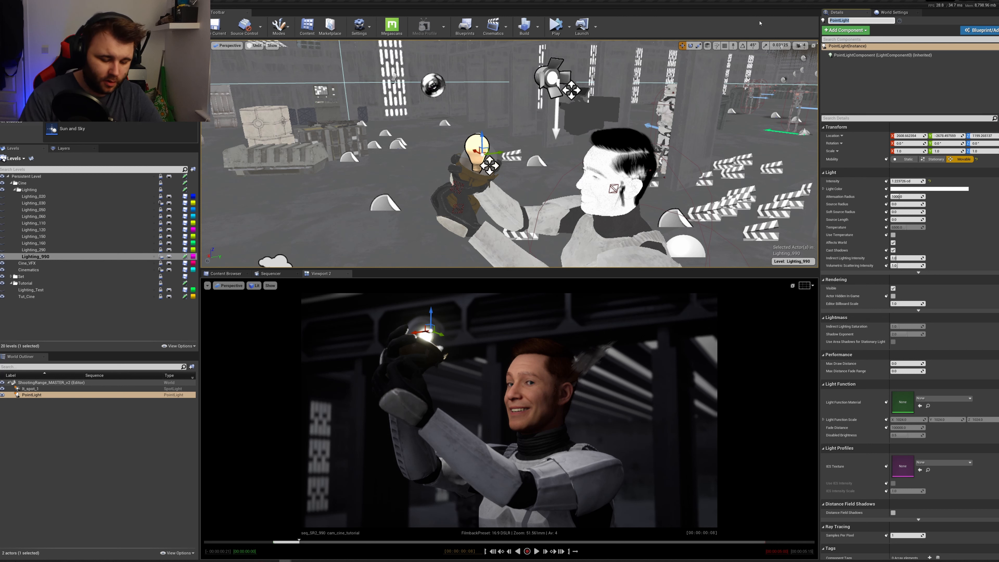
{"action": "type", "text": "lt_bulb_key_1"}
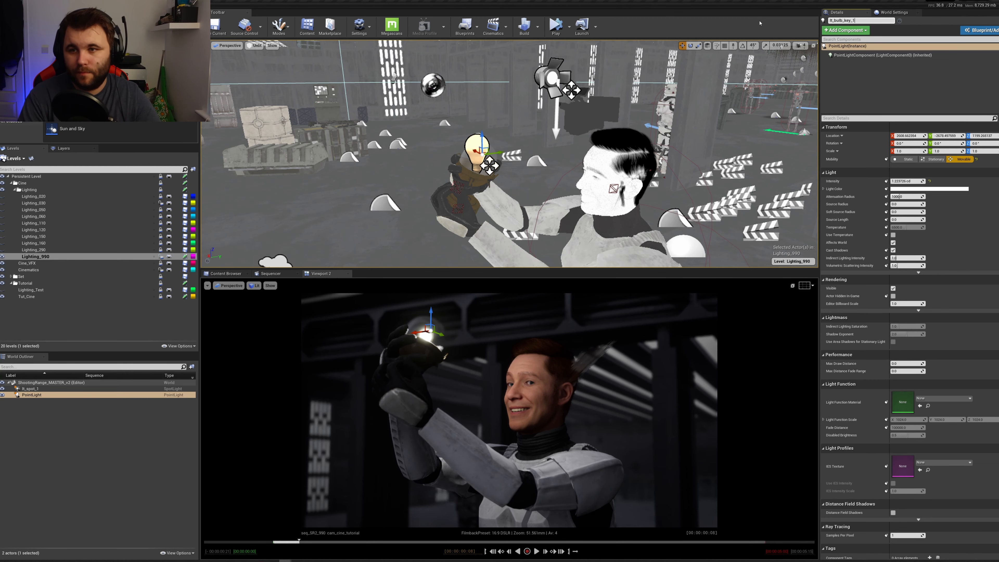
{"action": "key", "text": "Return"}
- Move lt_spot_1 behind the trooper and rotate it to aim at the back of his head as a rim light
{"action": "left_click", "coordinate": [552, 79]}
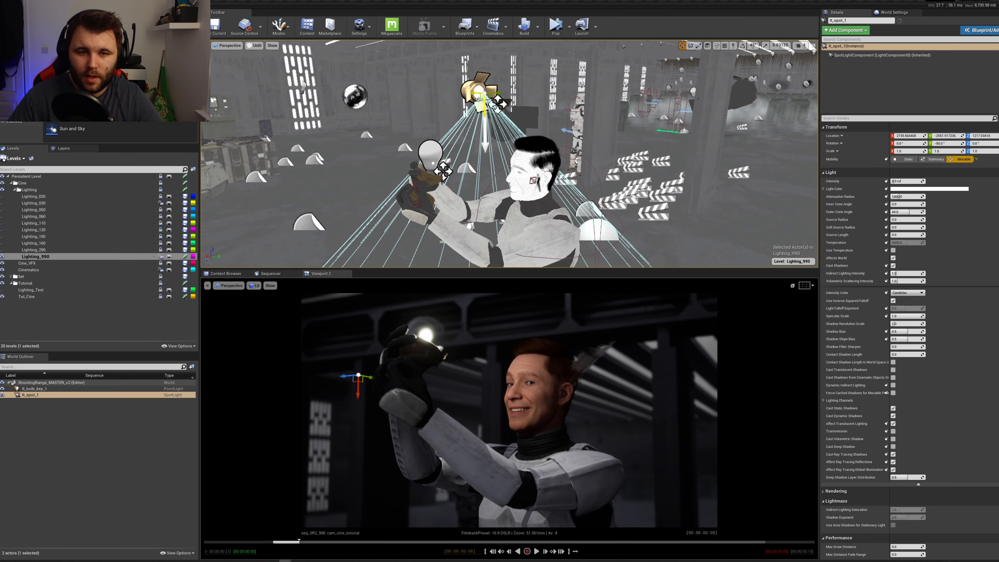
{"action": "left_click_drag", "start_coordinate": [482, 94], "coordinate": [621, 55]}
{"action": "mouse_move", "coordinate": [622, 56]}
{"action": "right_mouse_down"}
{"action": "mouse_move", "coordinate": [563, 55]}
{"action": "mouse_move", "coordinate": [626, 56]}
{"action": "right_mouse_up"}
{"action": "key", "text": "e"}
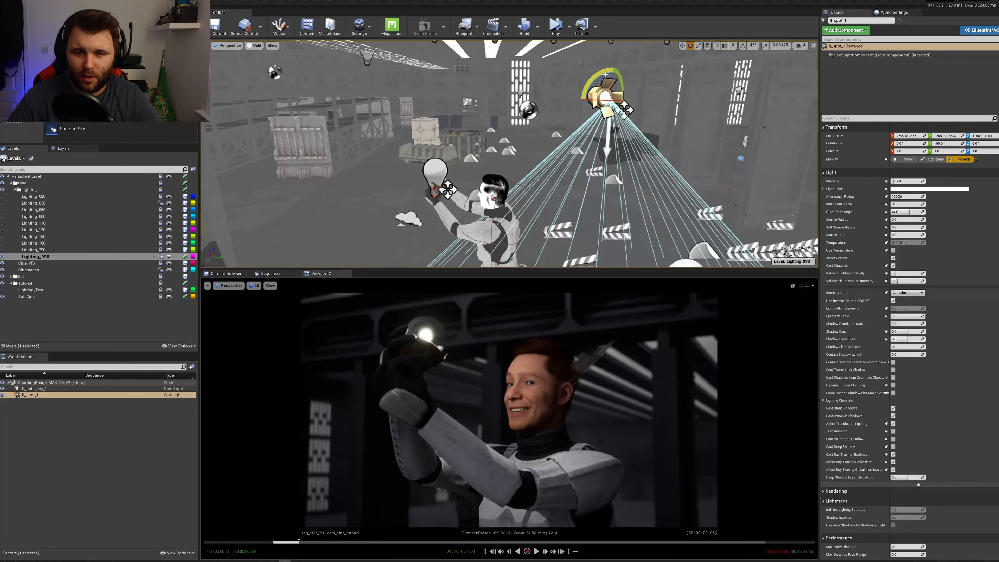
{"action": "mouse_move", "coordinate": [593, 75]}
{"action": "left_mouse_down"}
{"action": "mouse_move", "coordinate": [570, 106]}
{"action": "mouse_move", "coordinate": [607, 80]}
{"action": "left_mouse_up"}
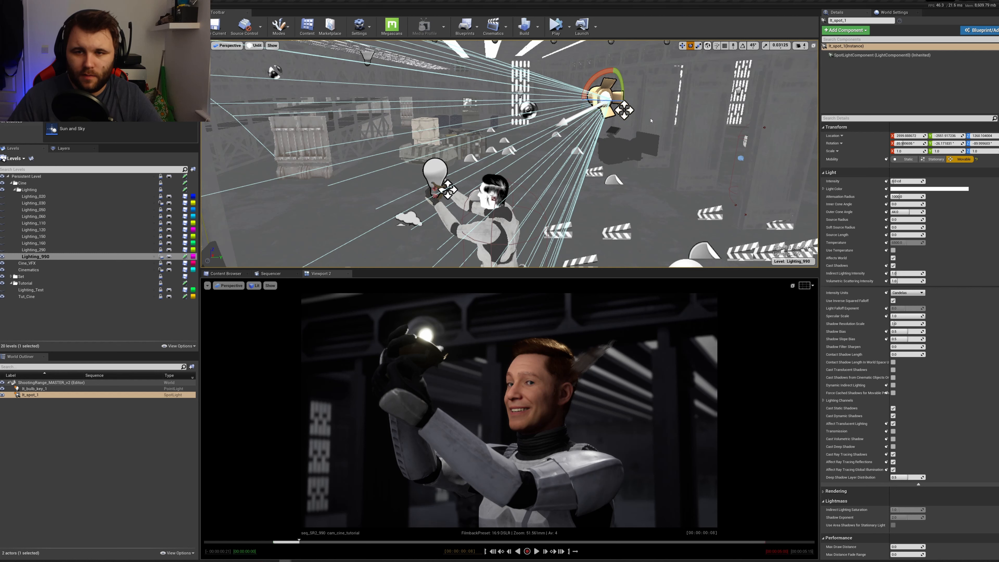
{"action": "right_click_drag", "start_coordinate": [736, 51], "coordinate": [722, 68]}
{"action": "right_click_drag", "start_coordinate": [613, 99], "coordinate": [625, 101]}
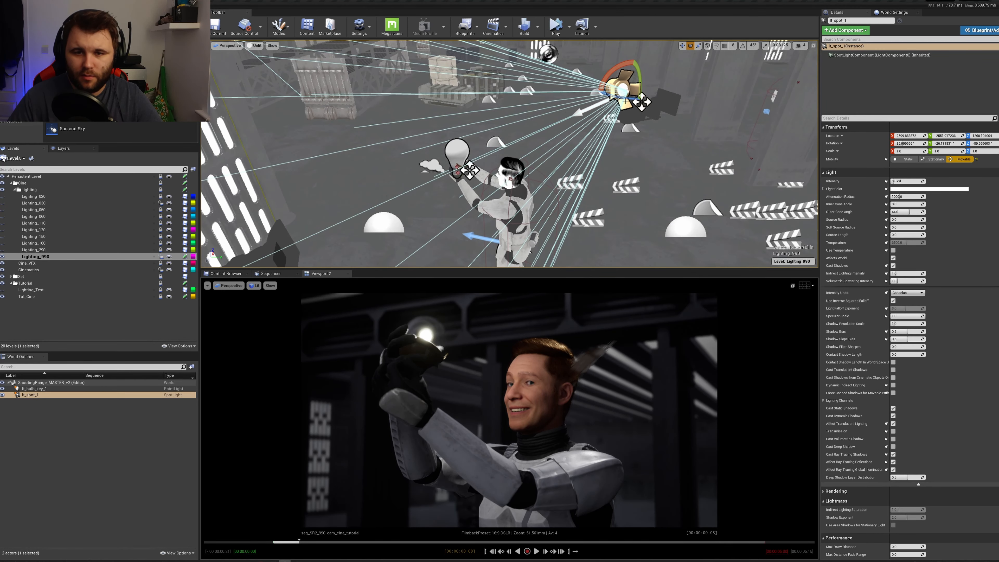
{"action": "left_click_drag", "start_coordinate": [625, 99], "coordinate": [653, 126]}
- Raise the intensity of lt_spot_1 to brighten the rim on the trooper's hair and armour, and save the level
{"action": "key", "text": "w"}
{"action": "left_click_drag", "start_coordinate": [896, 181], "coordinate": [911, 181]}
{"action": "right_click_drag", "start_coordinate": [708, 158], "coordinate": [648, 167]}
{"action": "left_click_drag", "start_coordinate": [644, 151], "coordinate": [484, 148], "text": "alt"}
{"action": "key", "text": "ctrl+s"}
- Fine-tune the position of lt_spot_1 behind the trooper along its red axis
{"action": "left_click", "coordinate": [484, 149]}
{"action": "left_click", "coordinate": [392, 124]}
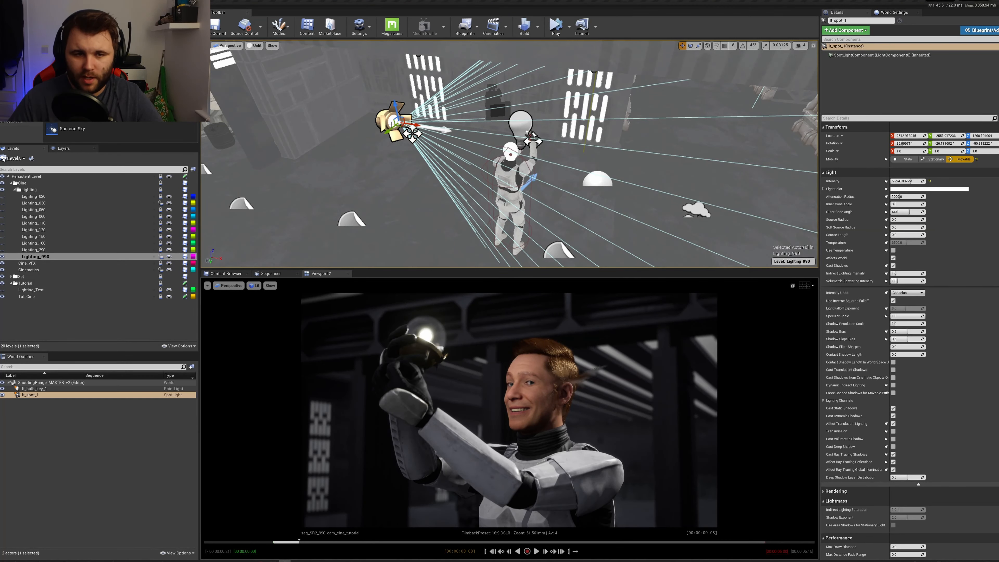
{"action": "mouse_move", "coordinate": [412, 133]}
{"action": "left_mouse_down"}
{"action": "mouse_move", "coordinate": [426, 136]}
{"action": "mouse_move", "coordinate": [370, 125]}
{"action": "mouse_move", "coordinate": [431, 126]}
{"action": "mouse_move", "coordinate": [443, 138]}
{"action": "mouse_move", "coordinate": [410, 127]}
{"action": "left_mouse_up"}
{"action": "right_click_drag", "start_coordinate": [410, 106], "coordinate": [464, 106]}
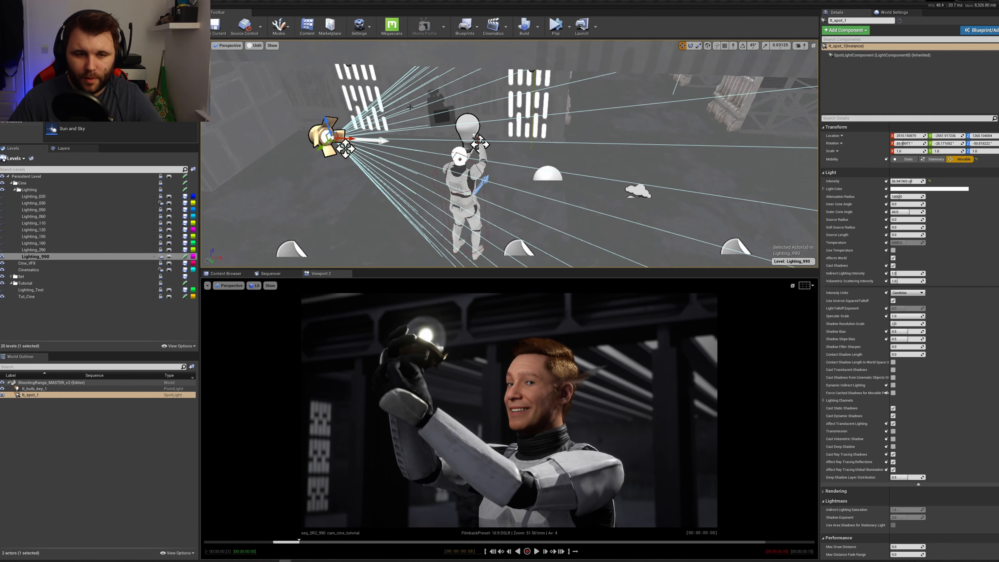
{"action": "left_click_drag", "start_coordinate": [345, 149], "coordinate": [346, 149]}
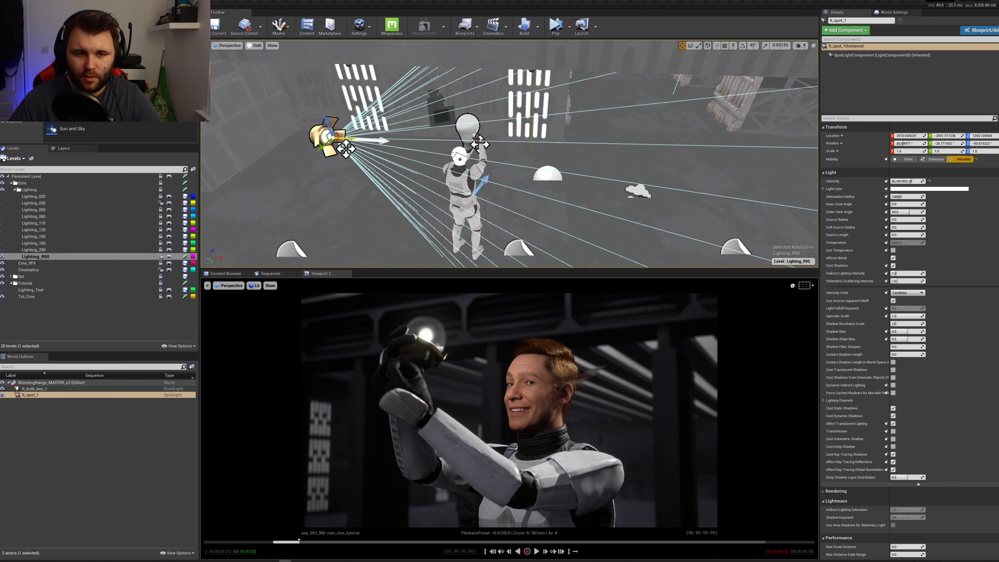
- Duplicate lt_spot_1 closer to the trooper and rotate the copy so it shines down at a steeper angle
{"action": "left_click_drag", "start_coordinate": [350, 139], "coordinate": [393, 158]}
{"action": "key", "text": "e"}
{"action": "key", "text": "w"}
{"action": "key", "text": "e"}
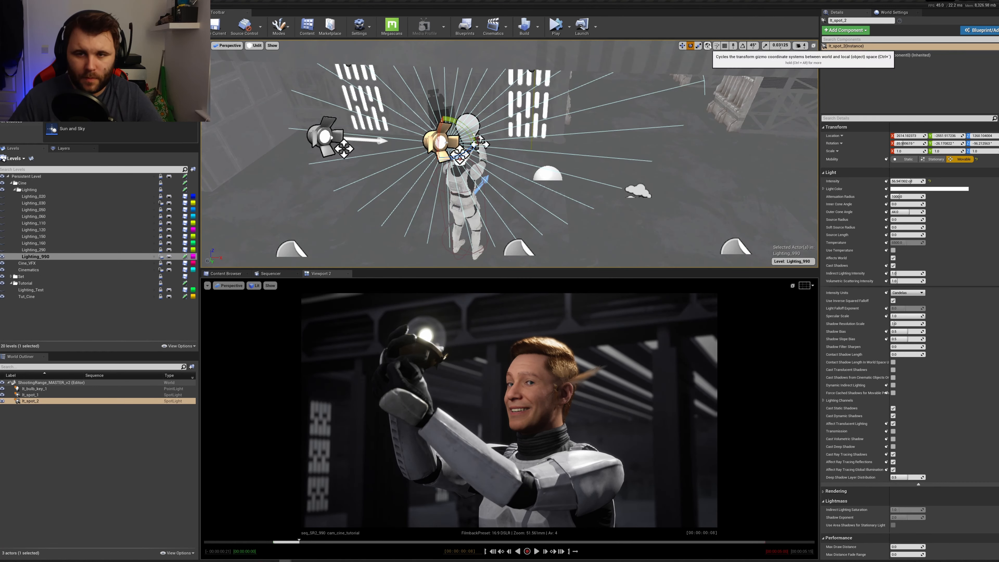
{"action": "left_click_drag", "start_coordinate": [441, 136], "coordinate": [451, 188]}
- Raise lt_spot_2 above lt_spot_1 and adjust its placement and angle toward the trooper
{"action": "key", "text": "w"}
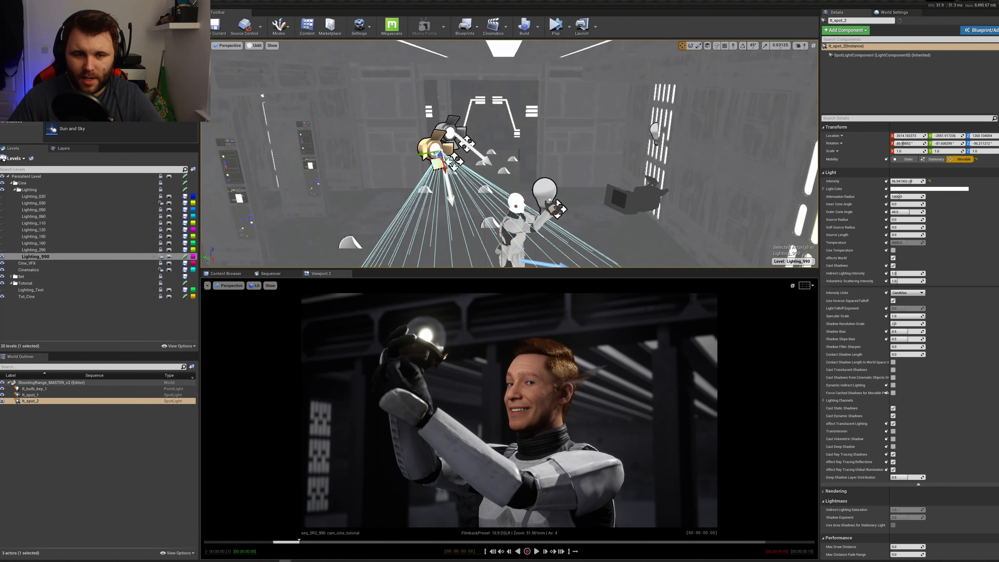
{"action": "left_click_drag", "start_coordinate": [440, 155], "coordinate": [464, 114]}
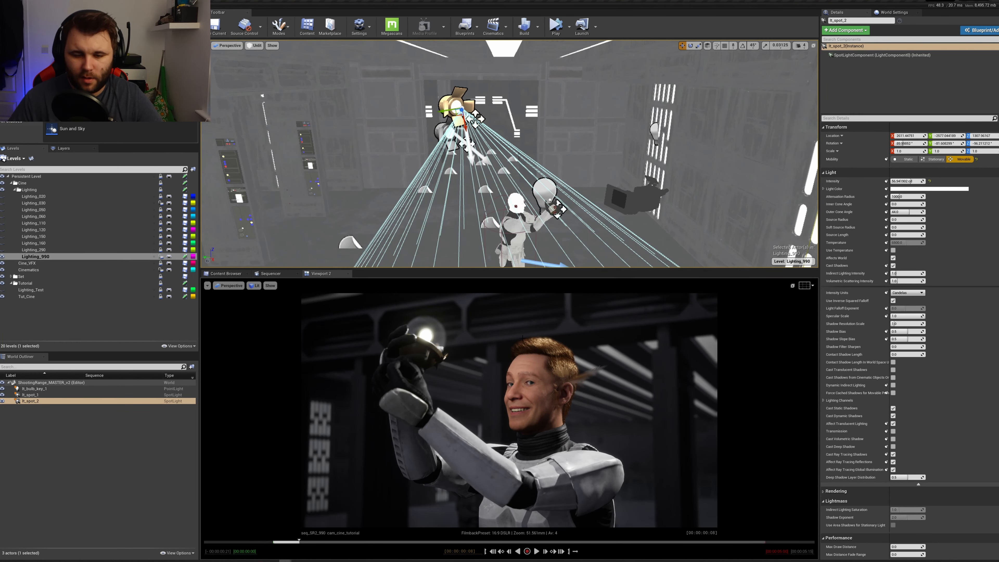
{"action": "left_click_drag", "start_coordinate": [456, 114], "coordinate": [433, 112]}
{"action": "key", "text": "e"}
{"action": "key", "text": "w"}
- Switch Affects World off and back on for lt_bulb_key_1 to compare the shot without its light
{"action": "left_click", "coordinate": [544, 190]}
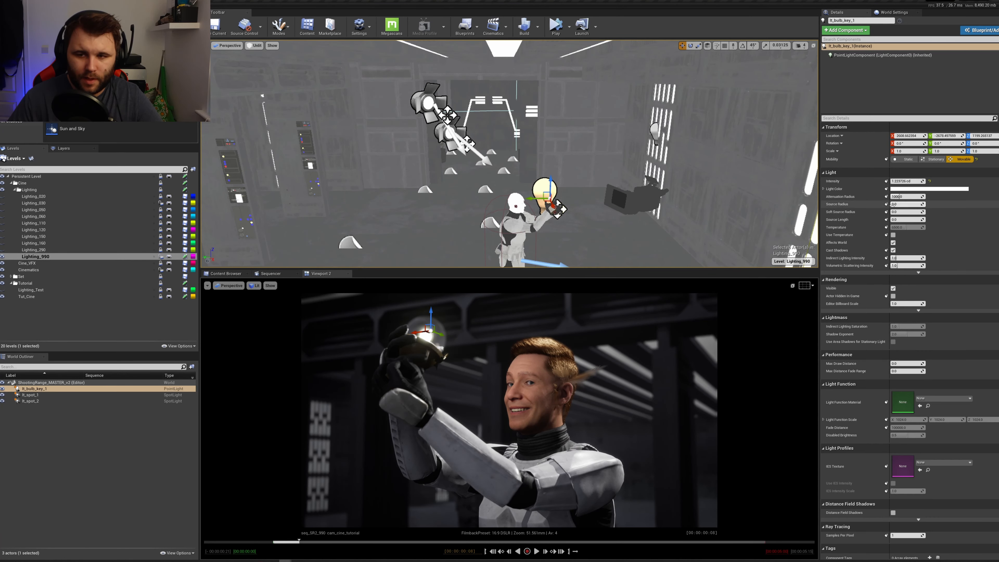
{"action": "left_click", "coordinate": [893, 243]}
{"action": "left_click", "coordinate": [893, 242]}
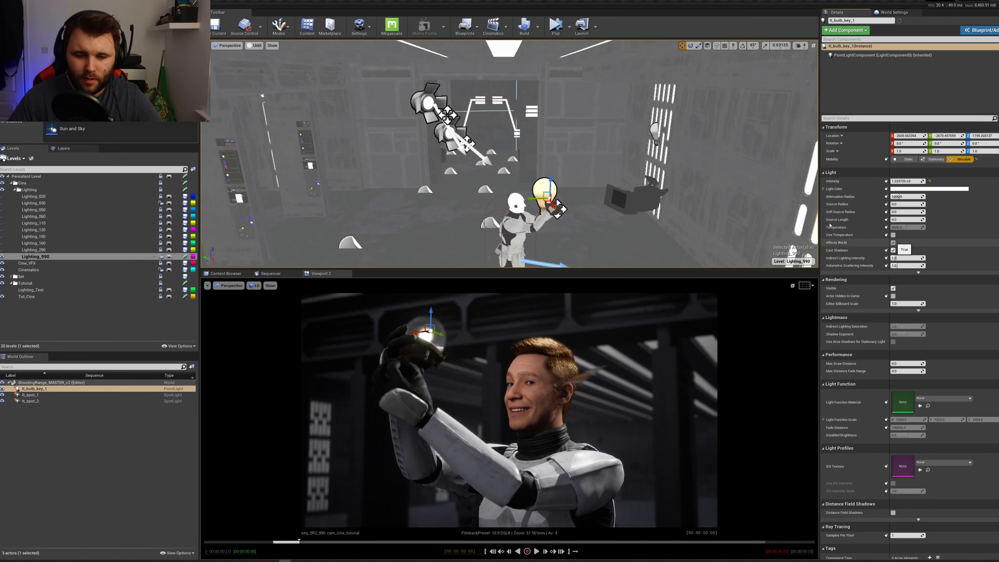
- Select lt_spot_2, inspect its aim from several angles around the trooper and save the level
{"action": "right_click_drag", "start_coordinate": [590, 157], "coordinate": [520, 158]}
{"action": "left_click", "coordinate": [440, 83]}
{"action": "right_click_drag", "start_coordinate": [461, 147], "coordinate": [495, 159]}
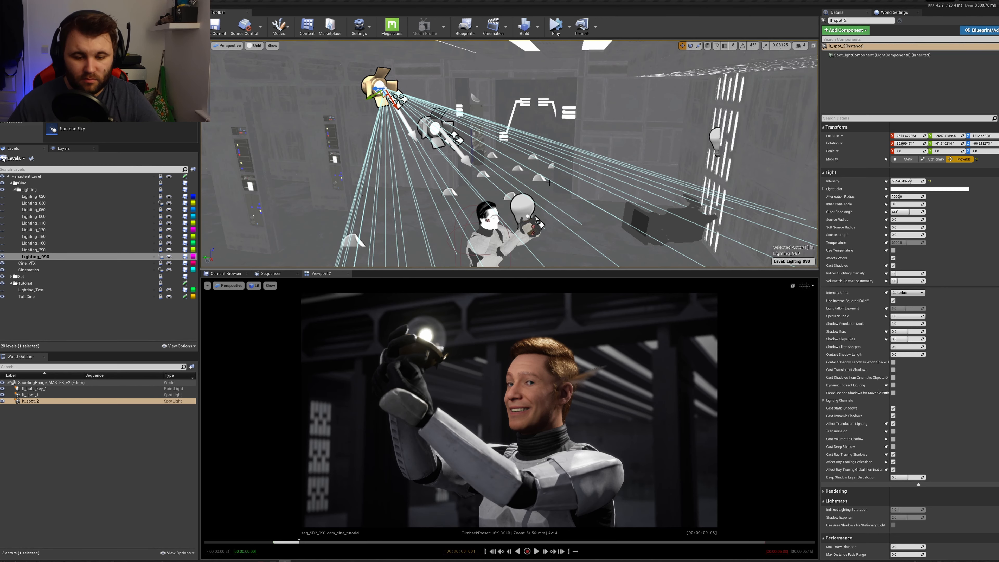
{"action": "right_click_drag", "start_coordinate": [550, 183], "coordinate": [359, 179]}
{"action": "left_click", "coordinate": [549, 183]}
{"action": "double_click", "coordinate": [31, 400]}
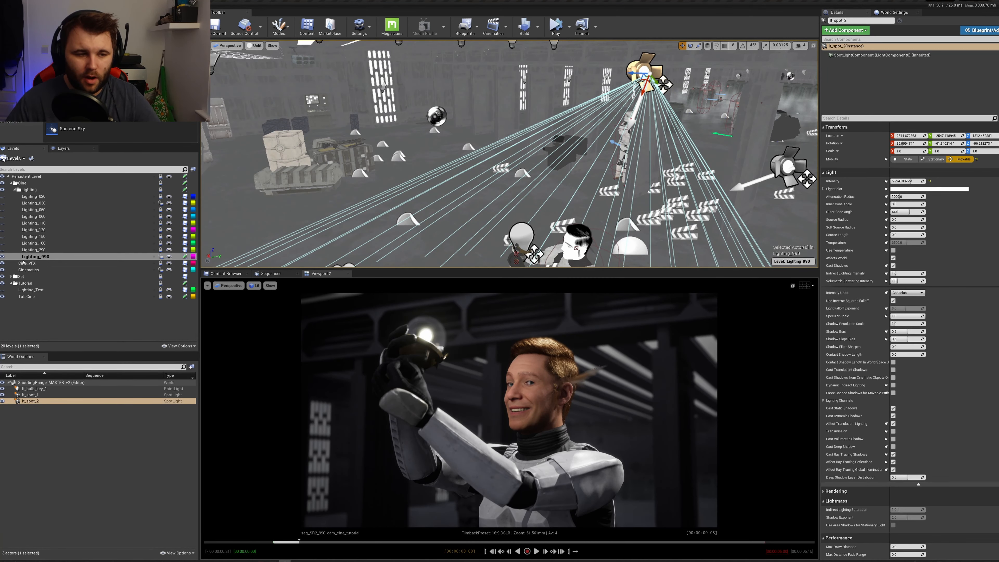
{"action": "right_click_drag", "start_coordinate": [393, 137], "coordinate": [487, 91]}
{"action": "key", "text": "ctrl+s"}
- Duplicate lt_spot_2 on the raised-hand side of the trooper with a new orientation, and narrow the copy's outer cone angle
{"action": "right_click_drag", "start_coordinate": [551, 151], "coordinate": [612, 161]}
{"action": "left_click", "coordinate": [564, 136]}
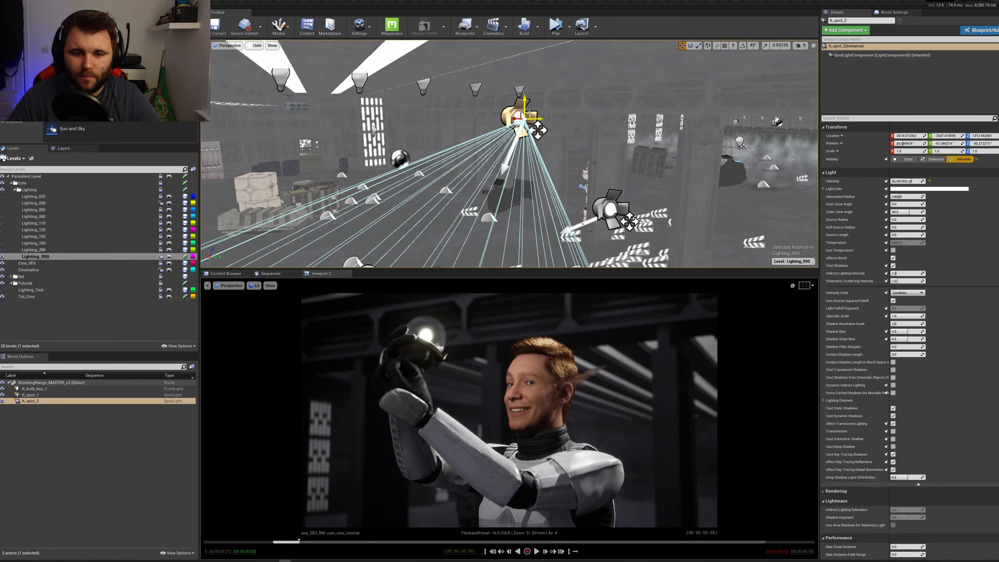
{"action": "left_click_drag", "start_coordinate": [529, 114], "coordinate": [442, 168], "text": "alt"}
{"action": "key", "text": "e"}
{"action": "right_click_drag", "start_coordinate": [442, 168], "coordinate": [401, 207]}
{"action": "key", "text": "w"}
{"action": "left_click_drag", "start_coordinate": [472, 150], "coordinate": [386, 159]}
{"action": "left_click_drag", "start_coordinate": [909, 214], "coordinate": [903, 213]}
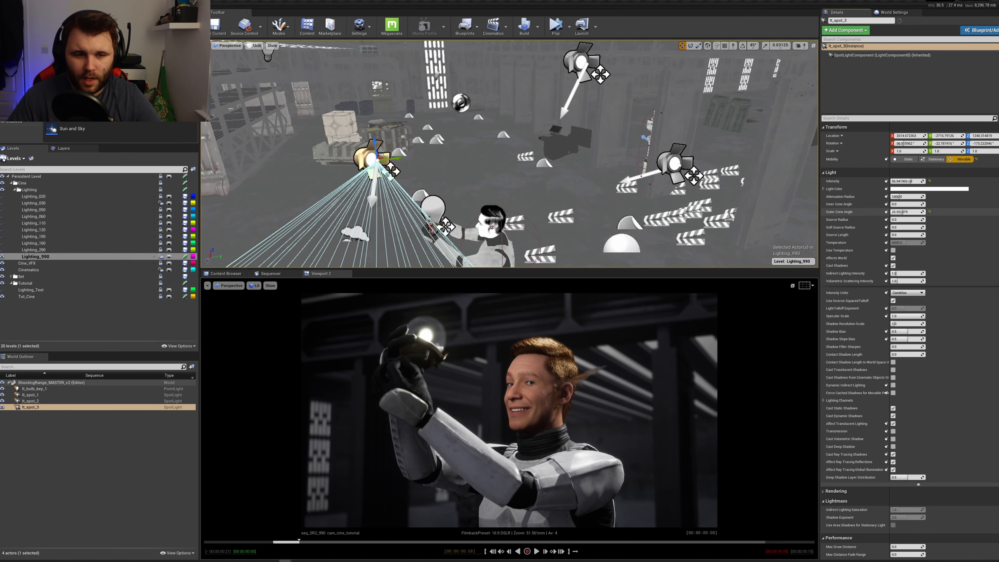
- Reposition lt_spot_3 in front of the trooper's raised arms and rotate it to light his gloves
{"action": "right_click_drag", "start_coordinate": [526, 150], "coordinate": [484, 147]}
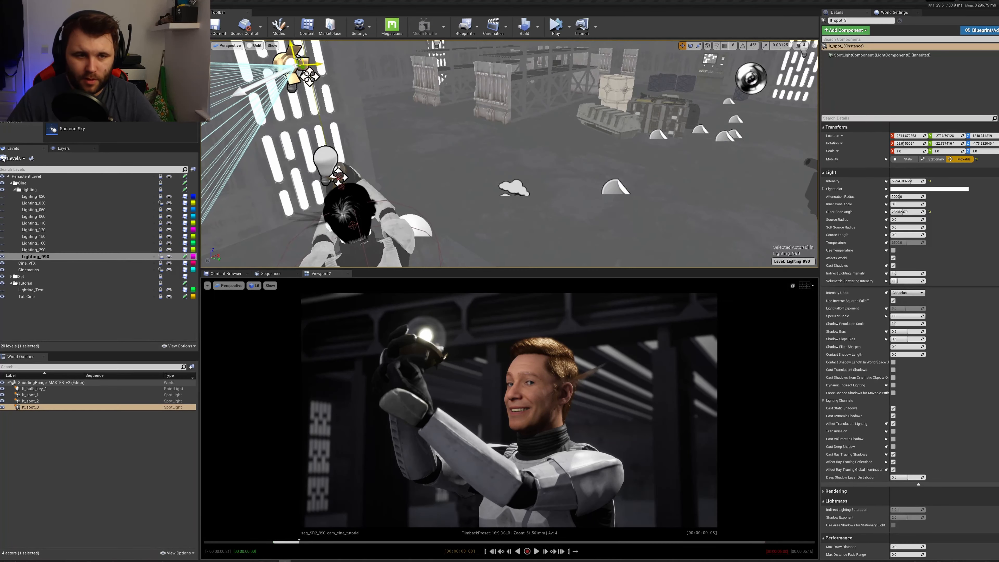
{"action": "left_click_drag", "start_coordinate": [299, 63], "coordinate": [528, 53]}
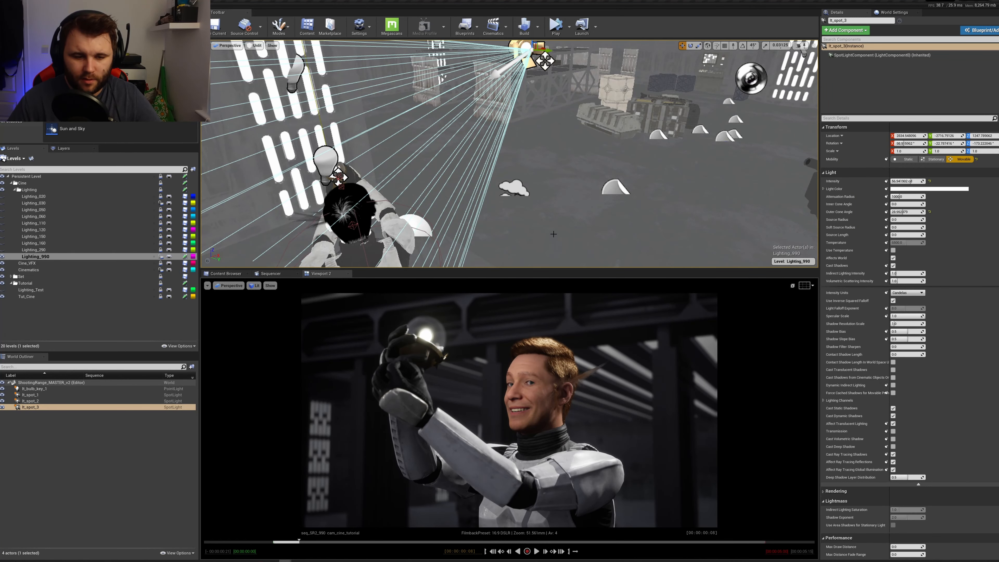
{"action": "key", "text": "f"}
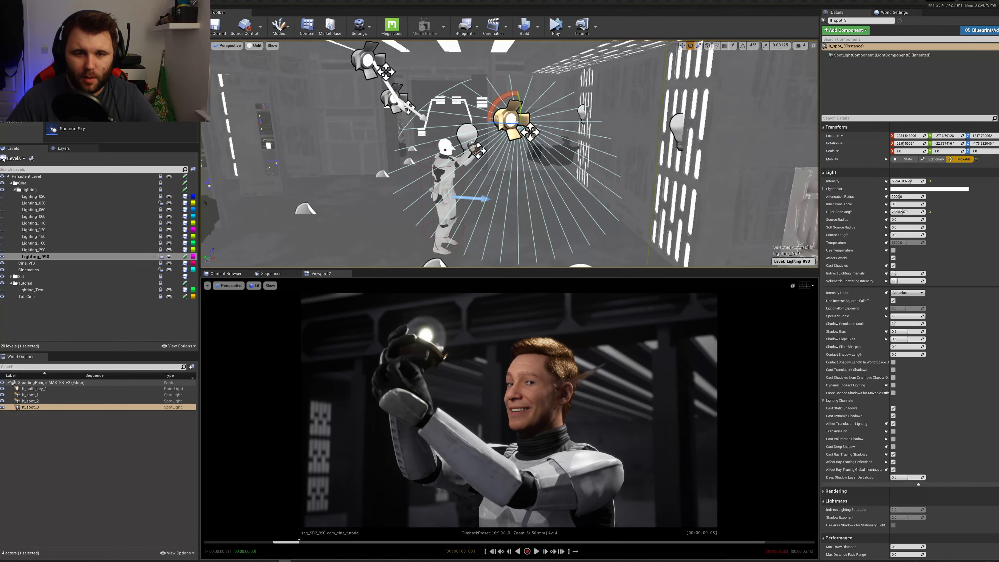
{"action": "left_click_drag", "start_coordinate": [501, 123], "coordinate": [534, 126]}
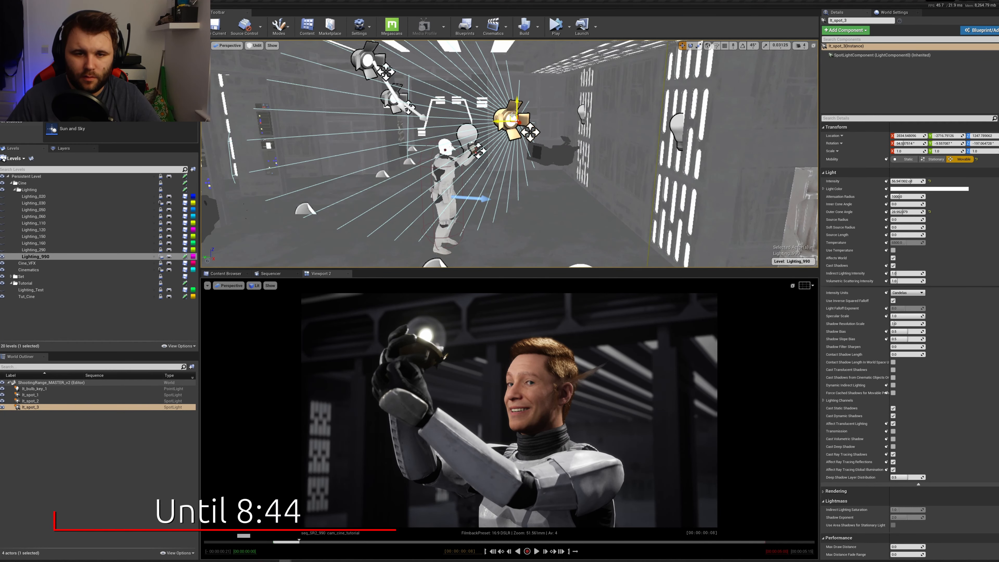
{"action": "left_click_drag", "start_coordinate": [513, 116], "coordinate": [552, 125]}
- Select lt_spot_1 and refine its rotation and position behind the trooper's shoulder
{"action": "left_click", "coordinate": [456, 120]}
{"action": "key", "text": "e"}
{"action": "key", "text": "w"}
{"action": "right_click_drag", "start_coordinate": [552, 125], "coordinate": [549, 108]}
{"action": "key", "text": "e"}
{"action": "left_click_drag", "start_coordinate": [546, 157], "coordinate": [539, 158]}
{"action": "key", "text": "w"}
{"action": "left_click_drag", "start_coordinate": [557, 151], "coordinate": [546, 155]}
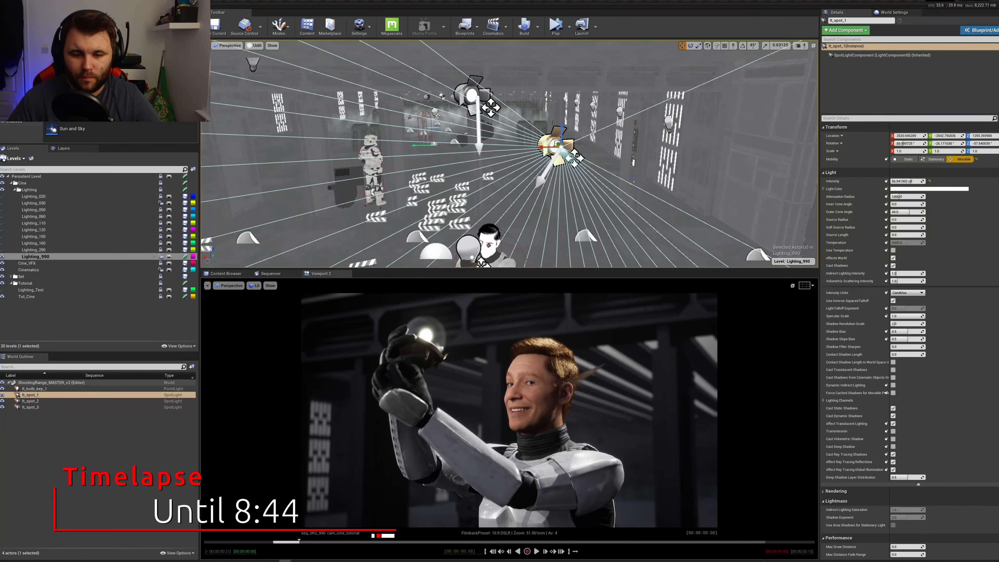
- Scrub the seq_SR2_990 timeline around frame 8, return to the camera view in Viewport 2 and save the level
{"action": "key", "text": "Escape"}
{"action": "right_click_drag", "start_coordinate": [546, 155], "coordinate": [468, 157]}
{"action": "left_click", "coordinate": [270, 273]}
{"action": "left_click_drag", "start_coordinate": [482, 292], "coordinate": [470, 292]}
{"action": "right_click_drag", "start_coordinate": [470, 292], "coordinate": [502, 292]}
{"action": "left_click", "coordinate": [511, 292]}
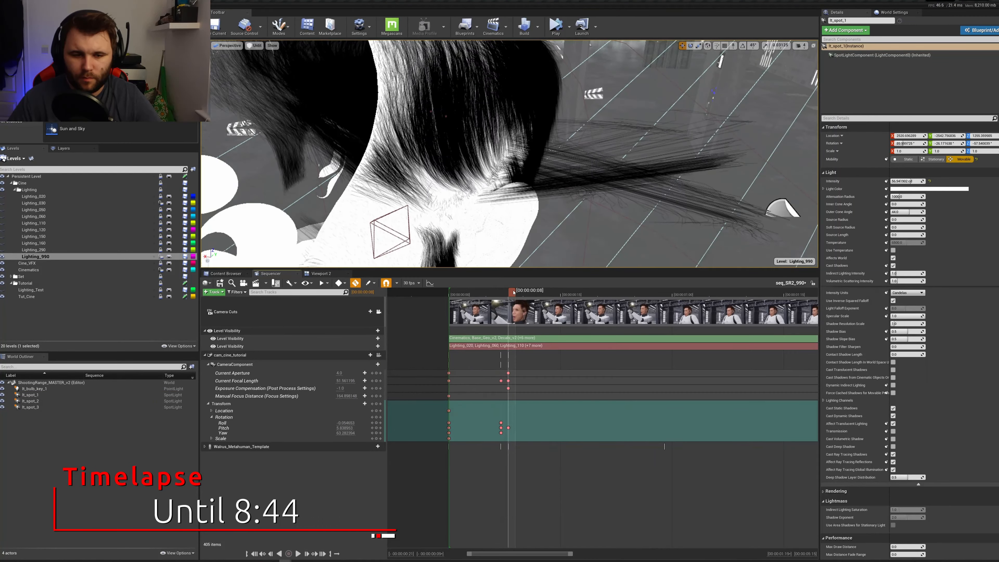
{"action": "left_click", "coordinate": [321, 273]}
{"action": "key", "text": "ctrl+s"}
- Select lt_spot_2 and lower it toward the trooper while watching the camera view
{"action": "right_click_drag", "start_coordinate": [589, 143], "coordinate": [551, 94]}
{"action": "left_click", "coordinate": [270, 274]}
{"action": "left_click", "coordinate": [321, 274]}
{"action": "left_click", "coordinate": [529, 100]}
{"action": "left_click_drag", "start_coordinate": [533, 90], "coordinate": [531, 117]}
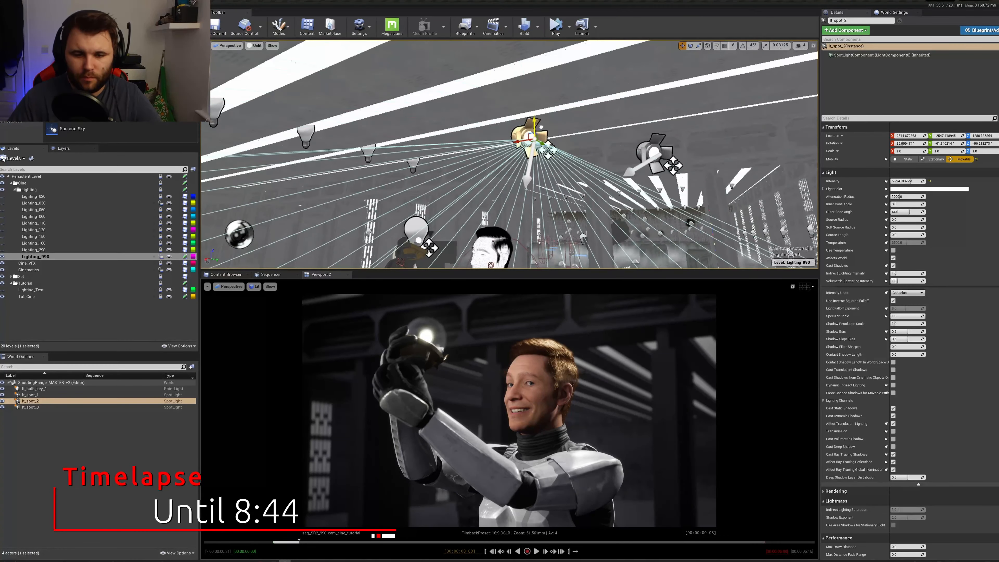
- Select lt_spot_3, shift its position in front of the trooper and reduce its attenuation radius
{"action": "right_click_drag", "start_coordinate": [532, 117], "coordinate": [433, 157]}
{"action": "left_click", "coordinate": [530, 178]}
{"action": "left_click", "coordinate": [426, 88]}
{"action": "left_click_drag", "start_coordinate": [426, 88], "coordinate": [447, 107]}
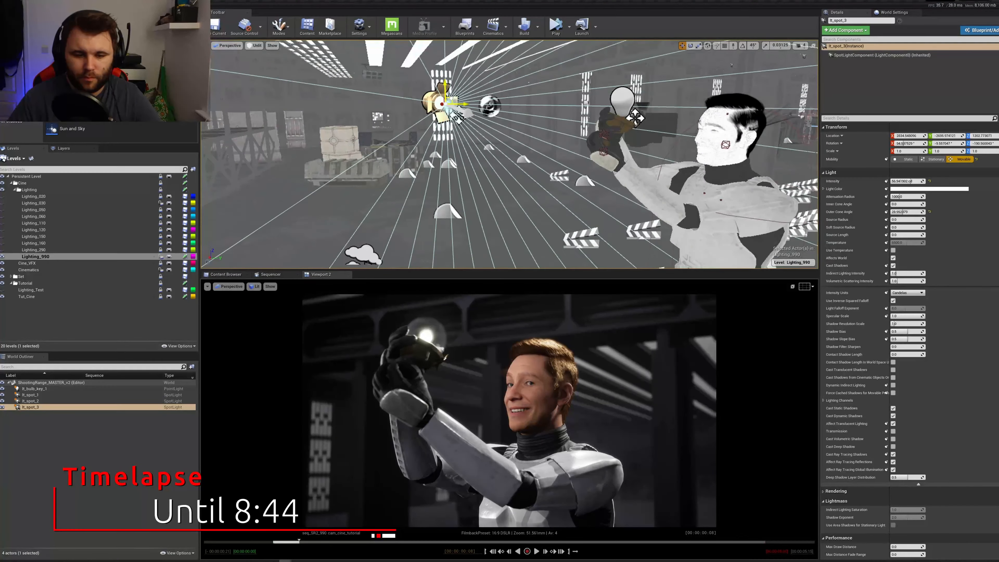
{"action": "right_click_drag", "start_coordinate": [447, 107], "coordinate": [551, 153]}
{"action": "left_click", "coordinate": [551, 153]}
{"action": "left_click_drag", "start_coordinate": [908, 197], "coordinate": [893, 196]}
- Select lt_spot_2, rotate it toward the trooper and reposition it above and behind his head
{"action": "right_click_drag", "start_coordinate": [551, 154], "coordinate": [689, 116]}
{"action": "left_click", "coordinate": [631, 112]}
{"action": "key", "text": "e"}
{"action": "left_click_drag", "start_coordinate": [507, 132], "coordinate": [516, 135]}
{"action": "right_click_drag", "start_coordinate": [515, 135], "coordinate": [558, 119]}
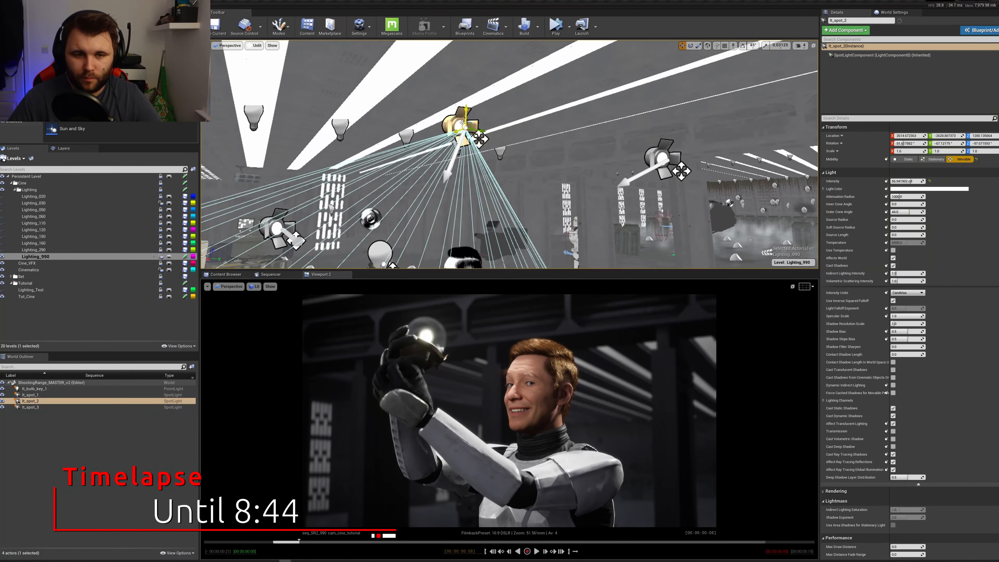
{"action": "key", "text": "w"}
{"action": "left_click_drag", "start_coordinate": [450, 129], "coordinate": [512, 105]}
{"action": "right_click_drag", "start_coordinate": [567, 88], "coordinate": [531, 95]}
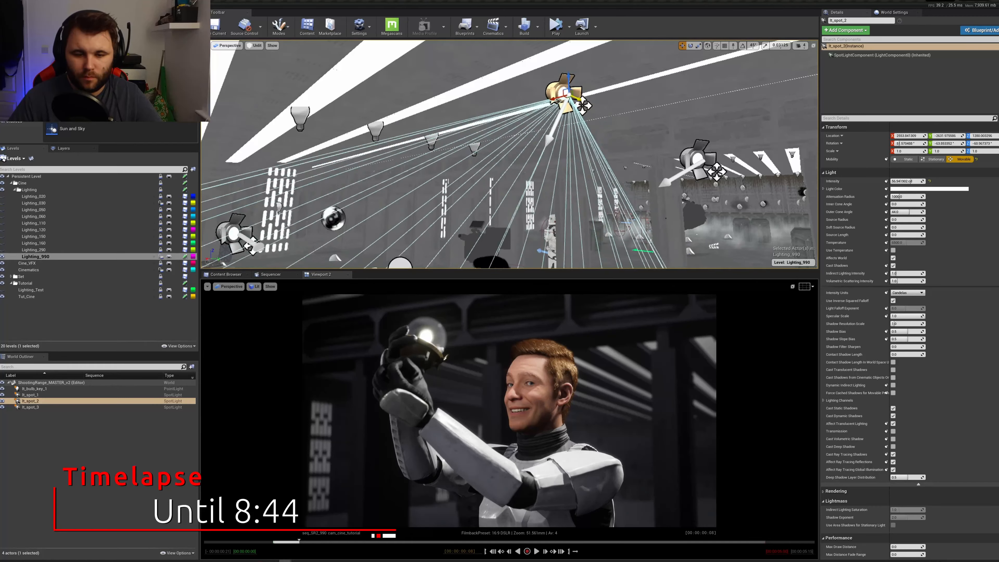
{"action": "left_click_drag", "start_coordinate": [576, 99], "coordinate": [590, 105]}
{"action": "right_click_drag", "start_coordinate": [590, 105], "coordinate": [633, 160]}
- Select lt_spot_1, move it around the trooper toward his raised hands and rotate it to face him
{"action": "left_click", "coordinate": [664, 99]}
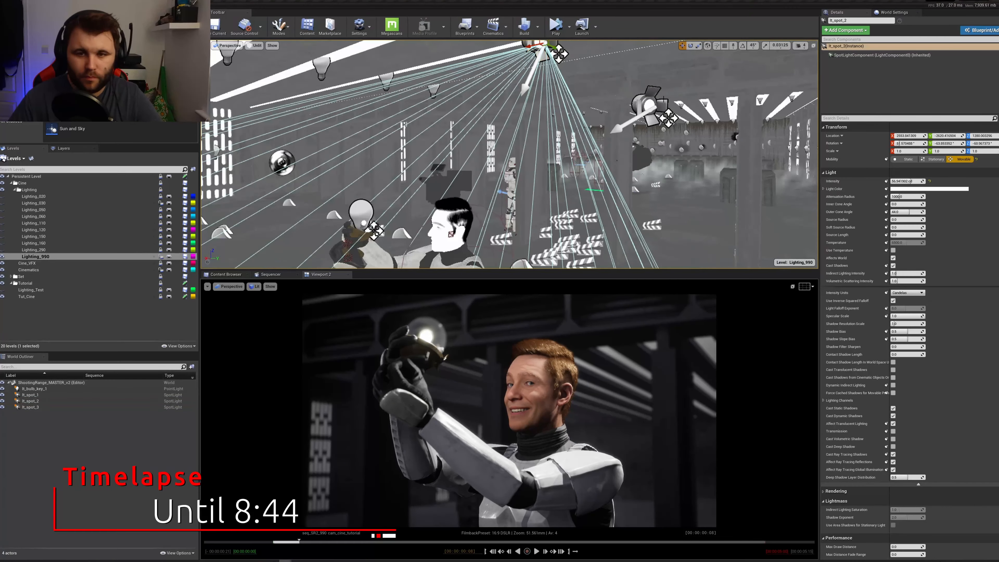
{"action": "left_click", "coordinate": [653, 104]}
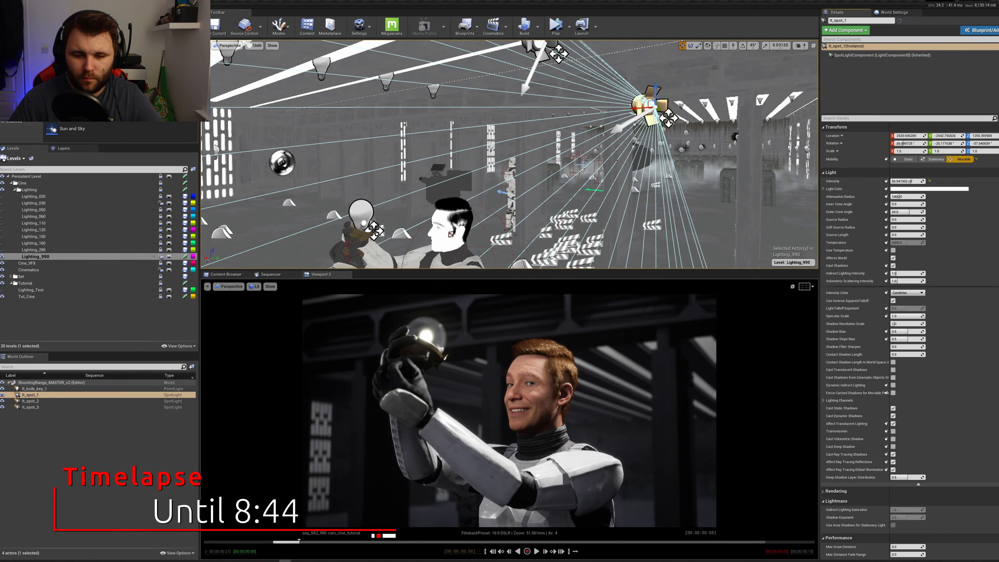
{"action": "left_click_drag", "start_coordinate": [649, 102], "coordinate": [576, 101]}
{"action": "right_click_drag", "start_coordinate": [575, 101], "coordinate": [500, 157]}
{"action": "key", "text": "e"}
{"action": "left_click_drag", "start_coordinate": [710, 114], "coordinate": [388, 151]}
- Lower lt_spot_1's intensity to about 4.8 cd, adjust its rotation and toggle Affects World to compare its contribution
{"action": "key", "text": "w"}
{"action": "key", "text": "e"}
{"action": "left_click_drag", "start_coordinate": [907, 181], "coordinate": [893, 181]}
{"action": "right_click_drag", "start_coordinate": [511, 158], "coordinate": [432, 157]}
{"action": "left_click_drag", "start_coordinate": [578, 126], "coordinate": [556, 127]}
{"action": "left_click", "coordinate": [893, 258]}
{"action": "left_click", "coordinate": [893, 259]}
{"action": "right_click_drag", "start_coordinate": [630, 157], "coordinate": [648, 161]}
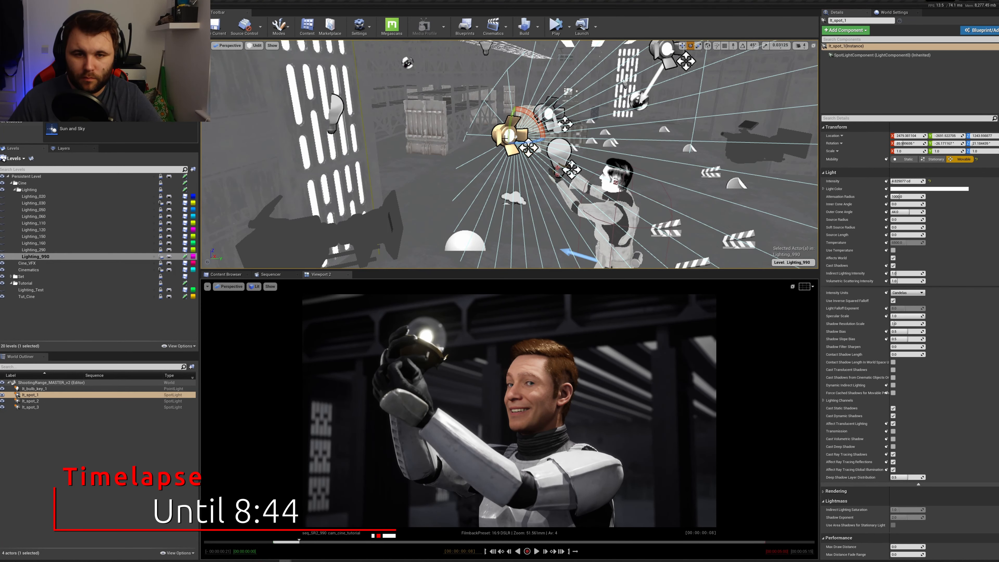
- Refine lt_spot_1's rotation, reposition it near the trooper and toggle Affects World off and on to check its effect
{"action": "left_click_drag", "start_coordinate": [535, 110], "coordinate": [542, 122]}
{"action": "key", "text": "w"}
{"action": "right_click_drag", "start_coordinate": [550, 138], "coordinate": [610, 145]}
{"action": "left_click", "coordinate": [893, 258]}
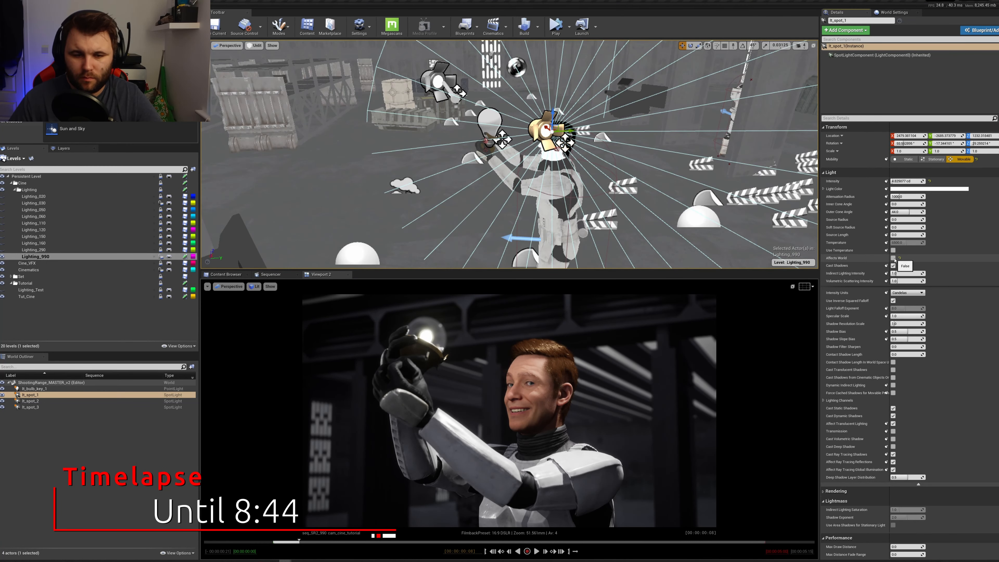
{"action": "left_click", "coordinate": [893, 257]}
- Enlarge the Viewport 2 camera view, lower lt_spot_1 beside the trooper and raise its intensity
{"action": "left_click_drag", "start_coordinate": [668, 270], "coordinate": [653, 233]}
{"action": "right_click_drag", "start_coordinate": [622, 183], "coordinate": [688, 151]}
{"action": "left_click_drag", "start_coordinate": [496, 138], "coordinate": [503, 163]}
{"action": "left_click_drag", "start_coordinate": [896, 181], "coordinate": [910, 181]}
- Edit lt_spot_1's soft source radius, lower its intensity and widen its inner cone angle to about 4 degrees
{"action": "left_click", "coordinate": [896, 227]}
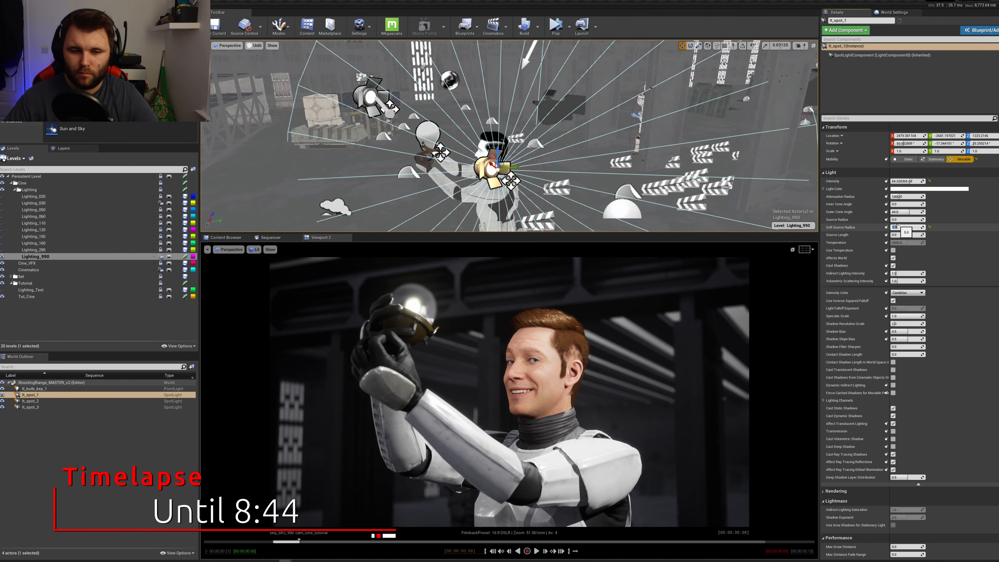
{"action": "right_click_drag", "start_coordinate": [544, 144], "coordinate": [558, 167]}
{"action": "left_click_drag", "start_coordinate": [910, 181], "coordinate": [900, 204]}
{"action": "right_click_drag", "start_coordinate": [544, 143], "coordinate": [550, 145]}
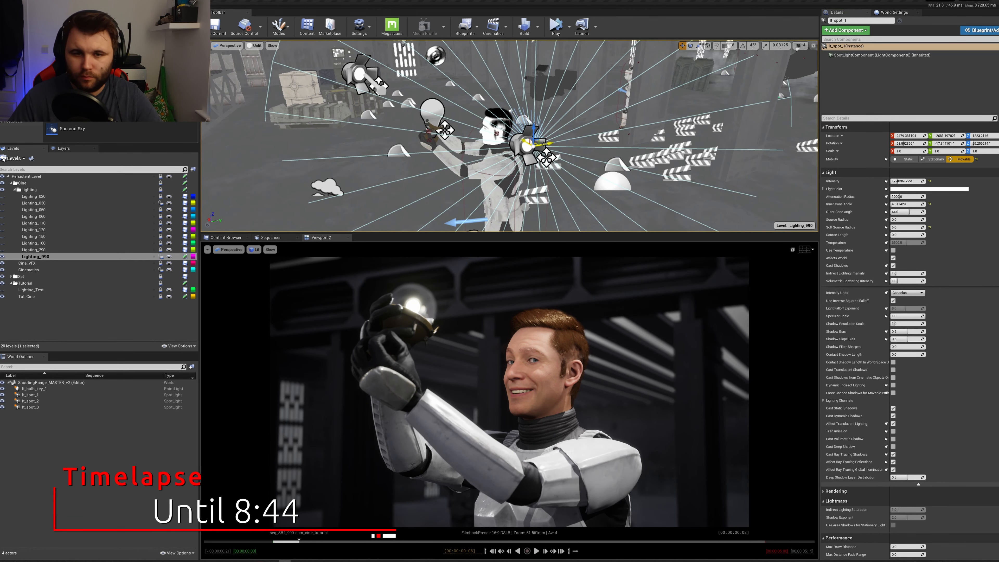
- Move lt_spot_1 in front of the trooper below his raised hands and rotate it toward him
{"action": "left_click_drag", "start_coordinate": [544, 143], "coordinate": [468, 161]}
{"action": "key", "text": "e"}
{"action": "left_click", "coordinate": [707, 45]}
{"action": "right_click_drag", "start_coordinate": [449, 146], "coordinate": [447, 149]}
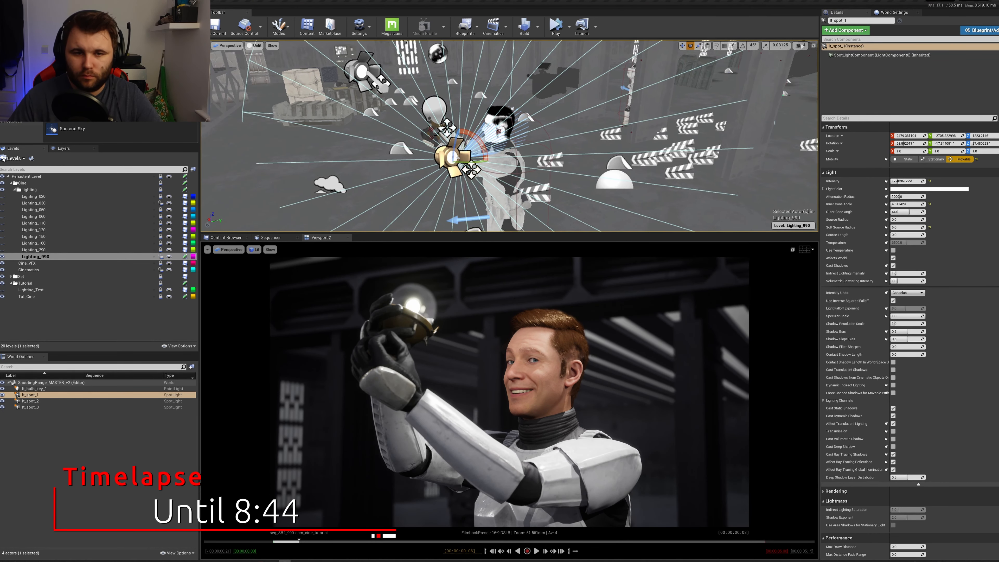
{"action": "left_click_drag", "start_coordinate": [452, 146], "coordinate": [453, 183]}
- Undo the last lt_spot_1 change and lower the light's intensity
{"action": "key", "text": "w"}
{"action": "right_click_drag", "start_coordinate": [549, 163], "coordinate": [548, 143]}
{"action": "key", "text": "ctrl+z"}
{"action": "mouse_move", "coordinate": [902, 181]}
{"action": "left_mouse_down"}
{"action": "mouse_move", "coordinate": [892, 181]}
{"action": "mouse_move", "coordinate": [891, 197]}
{"action": "left_mouse_up"}
- Select lt_spot_2 and set its inner cone angle to 5 degrees
{"action": "right_click_drag", "start_coordinate": [509, 136], "coordinate": [511, 189]}
{"action": "left_click", "coordinate": [542, 124]}
{"action": "type", "text": "5"}
{"action": "key", "text": "Return"}
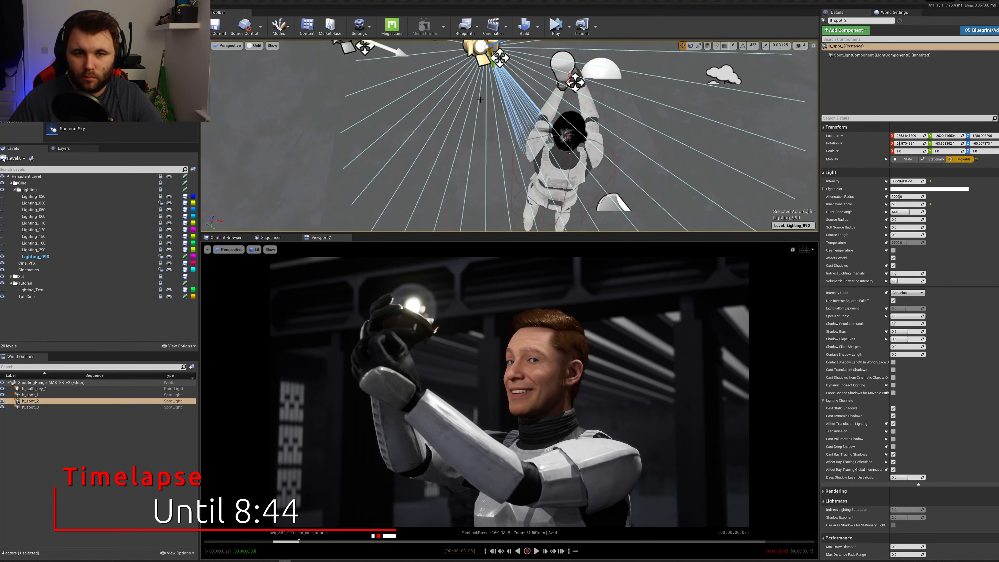
- Rotate lt_spot_2 onto the trooper, narrow its outer cone angle slightly and save the level
{"action": "right_click_drag", "start_coordinate": [511, 137], "coordinate": [511, 98]}
{"action": "key", "text": "e"}
{"action": "left_click_drag", "start_coordinate": [509, 118], "coordinate": [513, 137]}
{"action": "left_click_drag", "start_coordinate": [909, 212], "coordinate": [903, 211]}
{"action": "mouse_move", "coordinate": [559, 118]}
{"action": "right_mouse_down"}
{"action": "mouse_move", "coordinate": [570, 150]}
{"action": "mouse_move", "coordinate": [586, 88]}
{"action": "mouse_move", "coordinate": [559, 110]}
{"action": "right_mouse_up"}
{"action": "key", "text": "ctrl+s"}
- Select lt_spot_3, trim its attenuation radius slightly and raise its intensity to just over 100 cd
{"action": "left_click", "coordinate": [586, 88]}
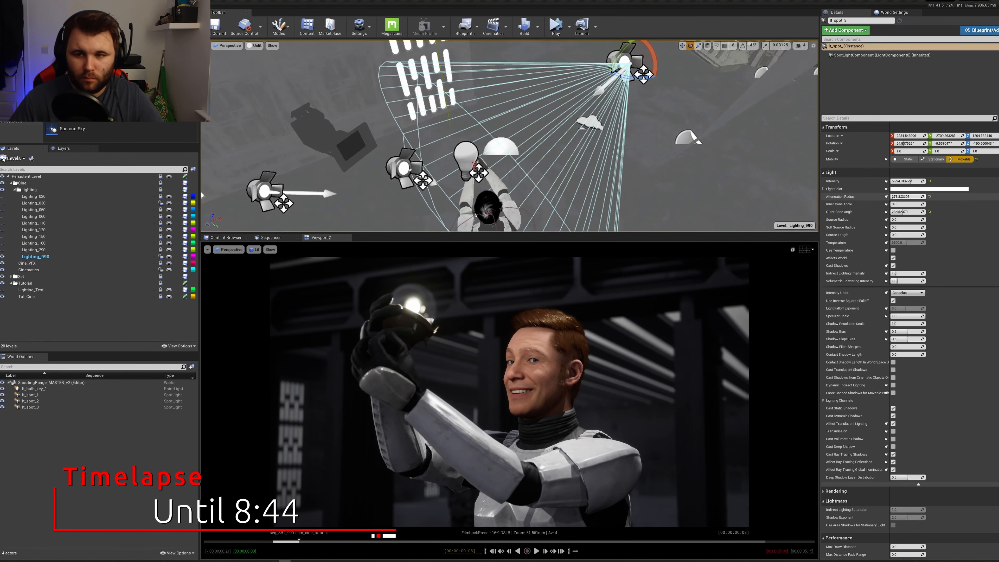
{"action": "left_click_drag", "start_coordinate": [645, 79], "coordinate": [630, 91]}
{"action": "right_click_drag", "start_coordinate": [629, 91], "coordinate": [649, 83]}
{"action": "left_click_drag", "start_coordinate": [904, 181], "coordinate": [920, 181]}
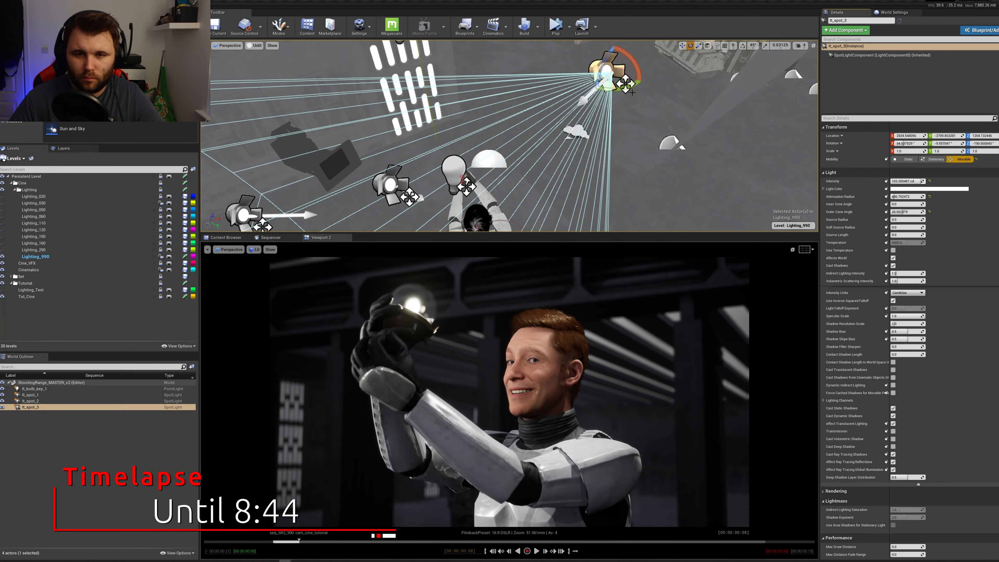
- Move lt_spot_3 down close to the trooper's side and rotate it to point at him
{"action": "key", "text": "w"}
{"action": "left_click_drag", "start_coordinate": [626, 85], "coordinate": [739, 189]}
{"action": "key", "text": "e"}
{"action": "right_click_drag", "start_coordinate": [739, 189], "coordinate": [578, 166]}
{"action": "left_click_drag", "start_coordinate": [508, 154], "coordinate": [590, 173]}
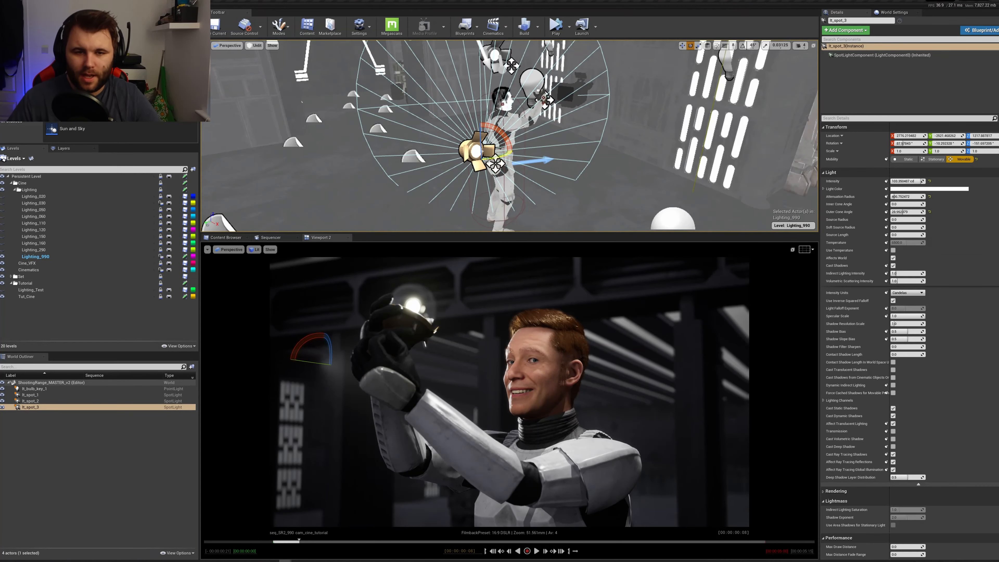
- Shift lt_spot_3 farther back from the trooper, reduce its intensity and save the level
{"action": "left_click_drag", "start_coordinate": [511, 153], "coordinate": [436, 132]}
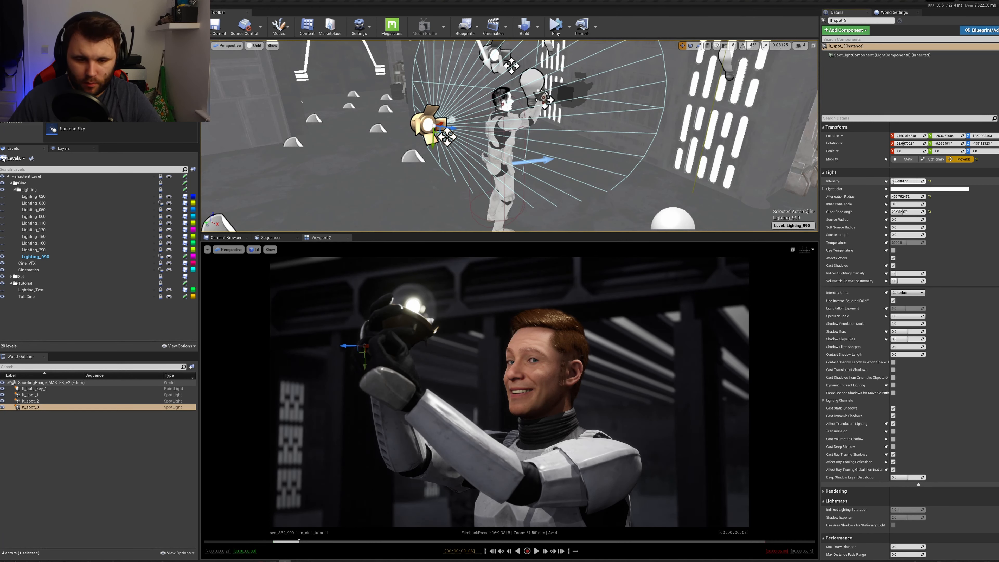
{"action": "right_click_drag", "start_coordinate": [539, 161], "coordinate": [532, 168]}
{"action": "key", "text": "ctrl+s"}
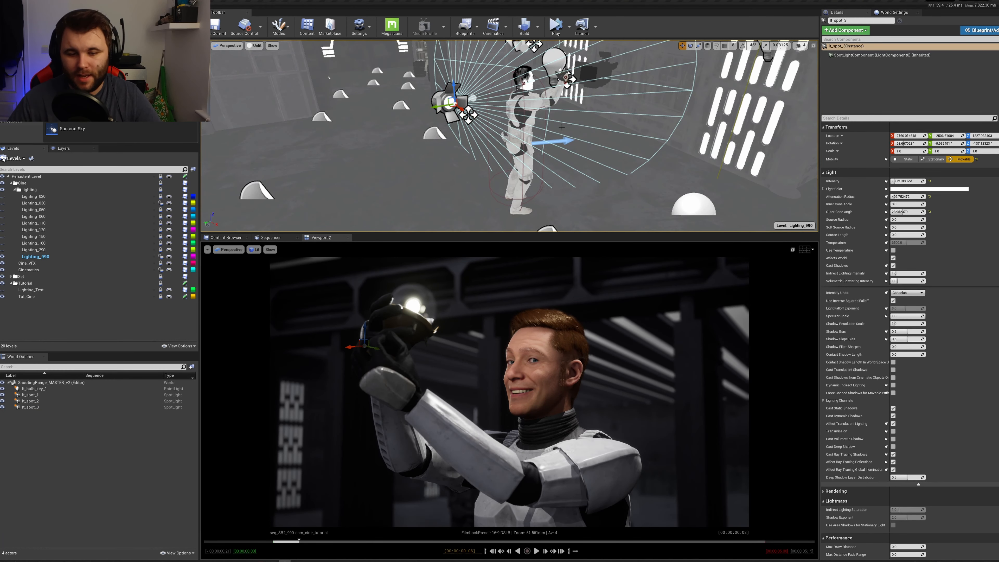
{"action": "right_click_drag", "start_coordinate": [562, 127], "coordinate": [383, 99]}
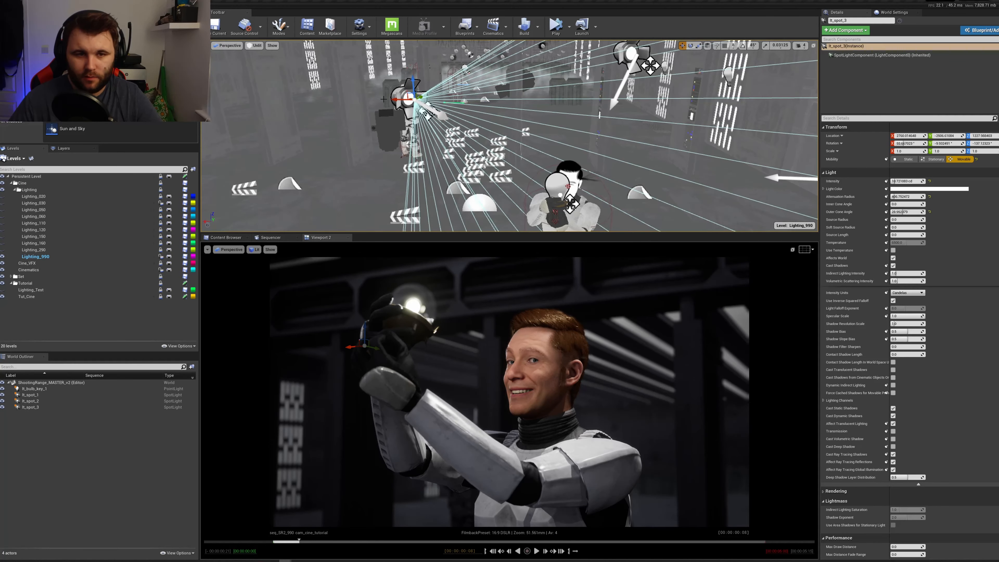
{"action": "left_click", "coordinate": [405, 98]}
{"action": "mouse_move", "coordinate": [571, 115]}
{"action": "right_mouse_down"}
{"action": "mouse_move", "coordinate": [550, 115]}
{"action": "mouse_move", "coordinate": [571, 114]}
{"action": "right_mouse_up"}
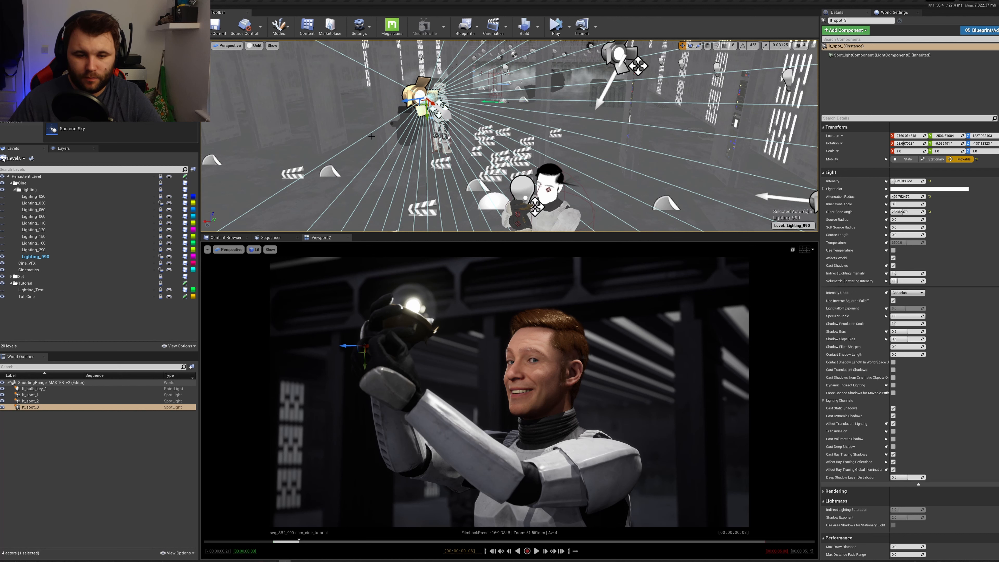
{"action": "left_click_drag", "start_coordinate": [408, 101], "coordinate": [422, 98]}
{"action": "key", "text": "ctrl+s"}
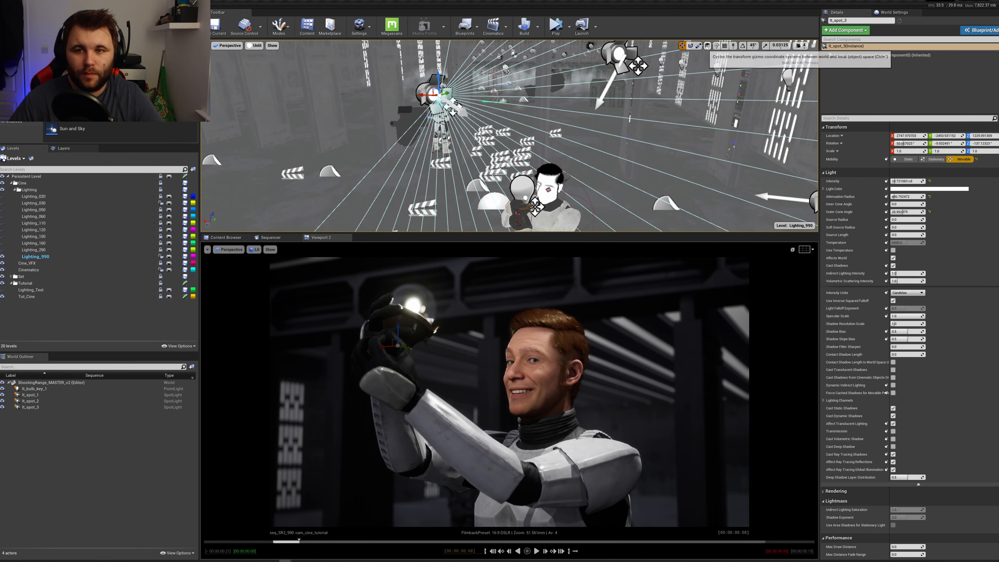
- Duplicate lt_spot_3, place the copy across the set behind the trooper's head and rotate it toward him
{"action": "left_click", "coordinate": [706, 45]}
{"action": "left_click", "coordinate": [425, 93]}
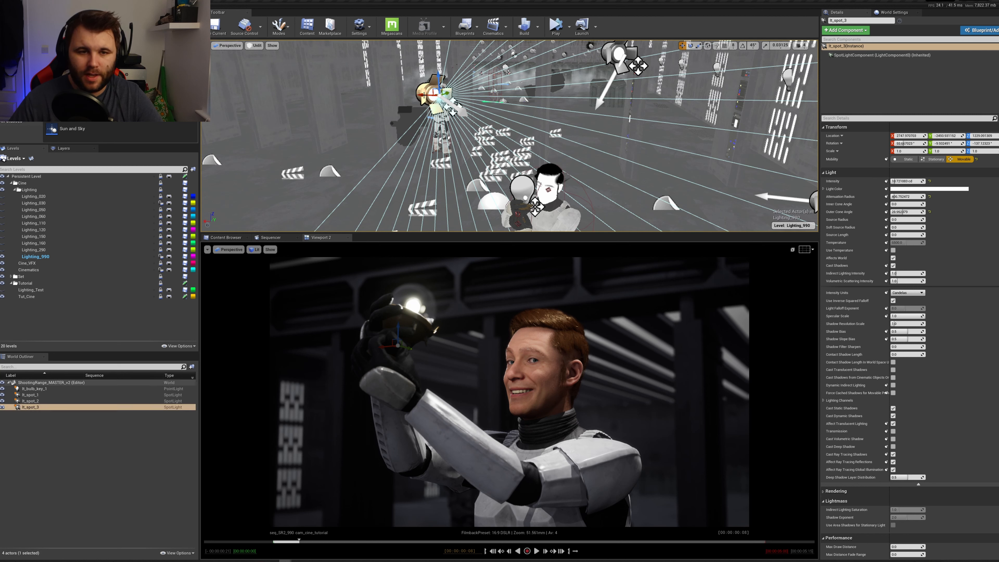
{"action": "left_click_drag", "start_coordinate": [434, 94], "coordinate": [546, 103], "text": "alt"}
{"action": "key", "text": "e"}
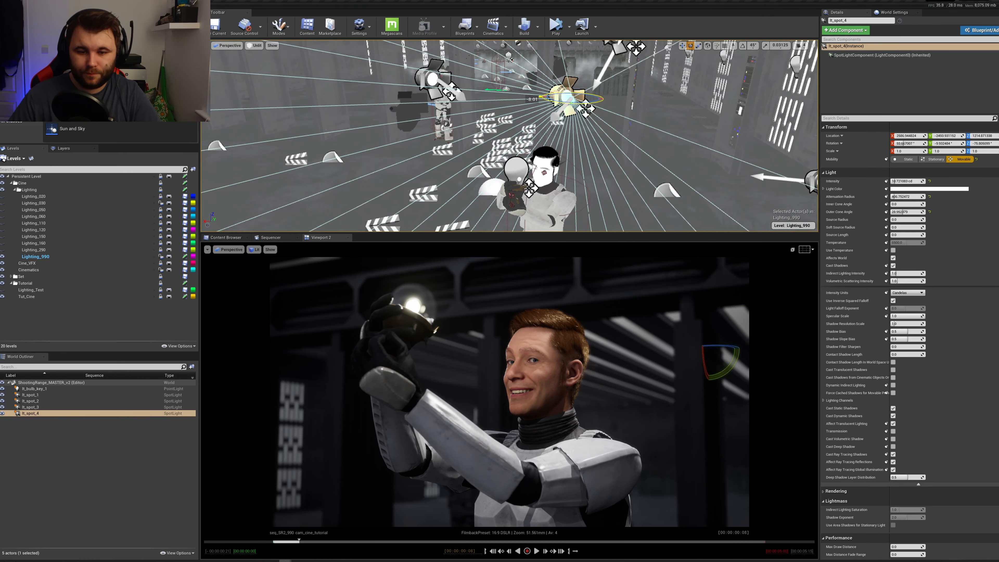
{"action": "left_click_drag", "start_coordinate": [544, 98], "coordinate": [540, 96]}
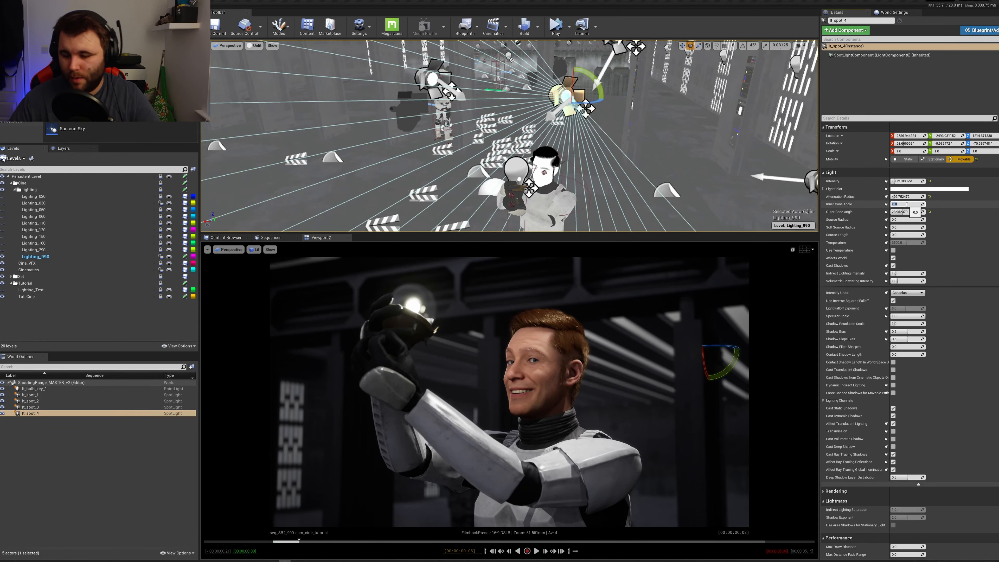
- Widen lt_spot_4's inner cone, aim it at the trooper, narrow its outer cone angle and save the level
{"action": "key", "text": "Return"}
{"action": "right_click_drag", "start_coordinate": [530, 79], "coordinate": [553, 85]}
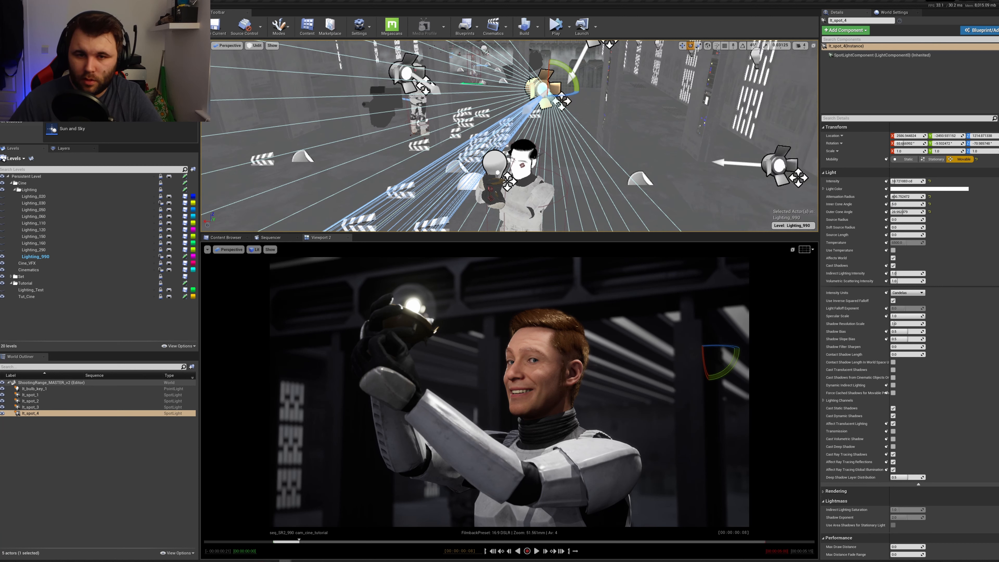
{"action": "left_click_drag", "start_coordinate": [565, 95], "coordinate": [542, 95]}
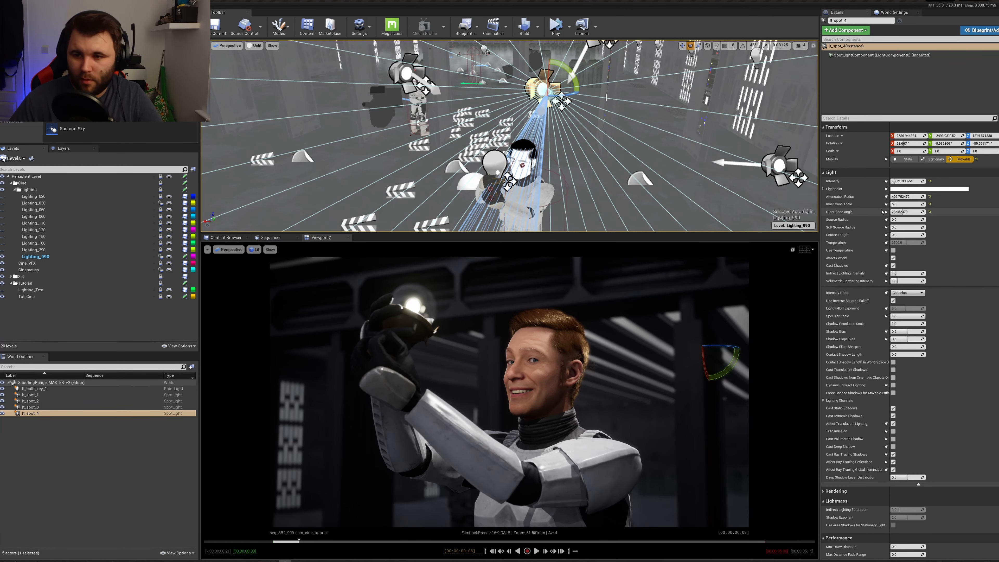
{"action": "left_click_drag", "start_coordinate": [904, 212], "coordinate": [899, 212]}
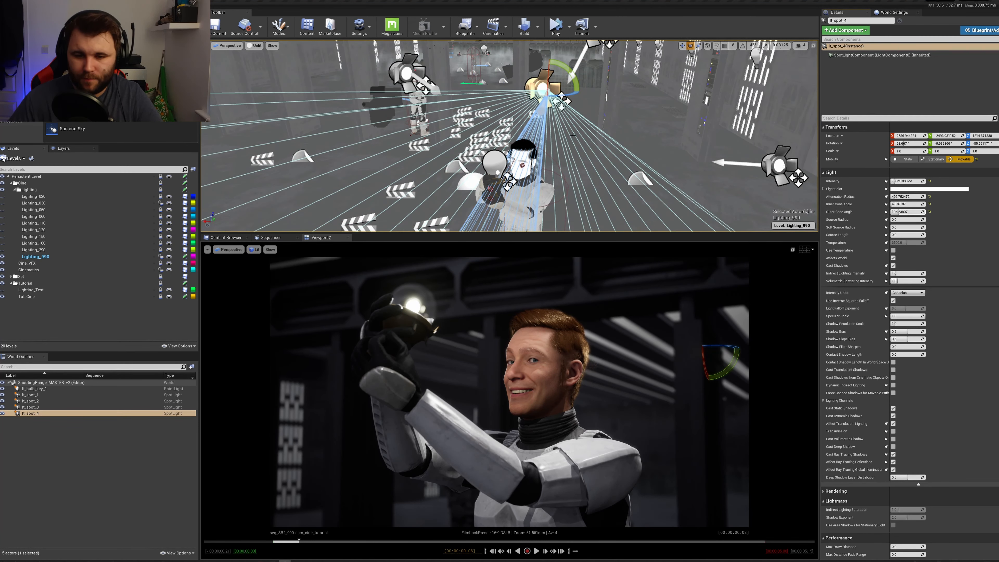
{"action": "key", "text": "ctrl+s"}
- Select lt_spot_1 through lt_spot_4, turn off Affects World for all four and clear the selection
{"action": "right_click_drag", "start_coordinate": [557, 127], "coordinate": [433, 104]}
{"action": "right_click_drag", "start_coordinate": [667, 126], "coordinate": [641, 104]}
{"action": "left_click", "coordinate": [537, 130]}
{"action": "right_click_drag", "start_coordinate": [550, 128], "coordinate": [609, 148]}
{"action": "right_click_drag", "start_coordinate": [556, 118], "coordinate": [563, 63]}
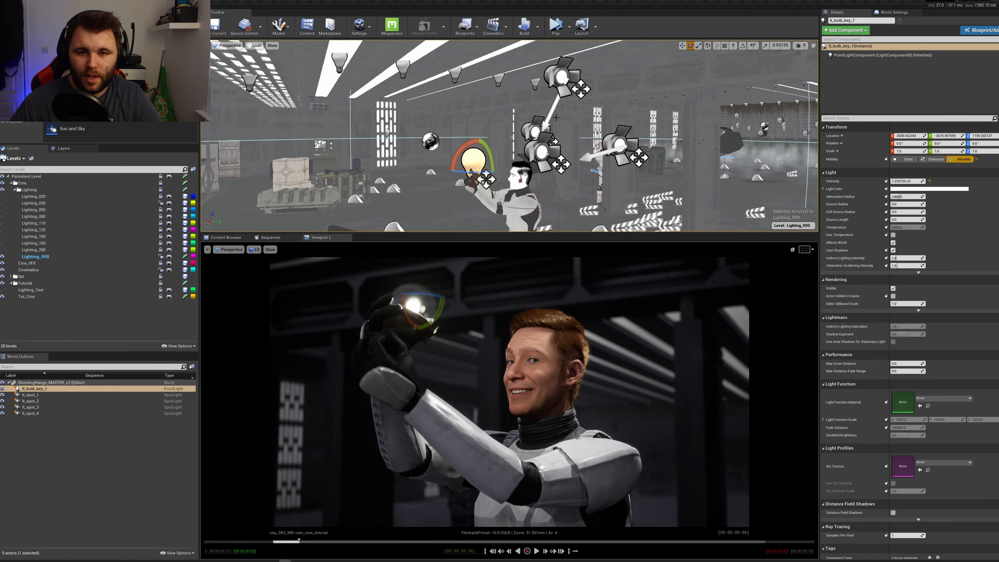
{"action": "left_click", "coordinate": [32, 413]}
{"action": "left_click", "coordinate": [34, 397], "text": "shift"}
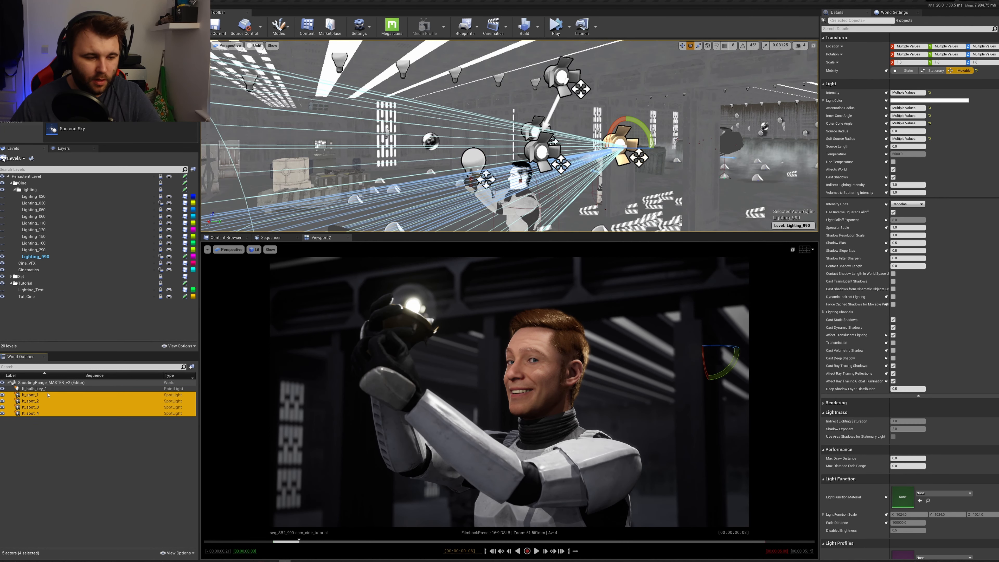
{"action": "left_click", "coordinate": [893, 170]}
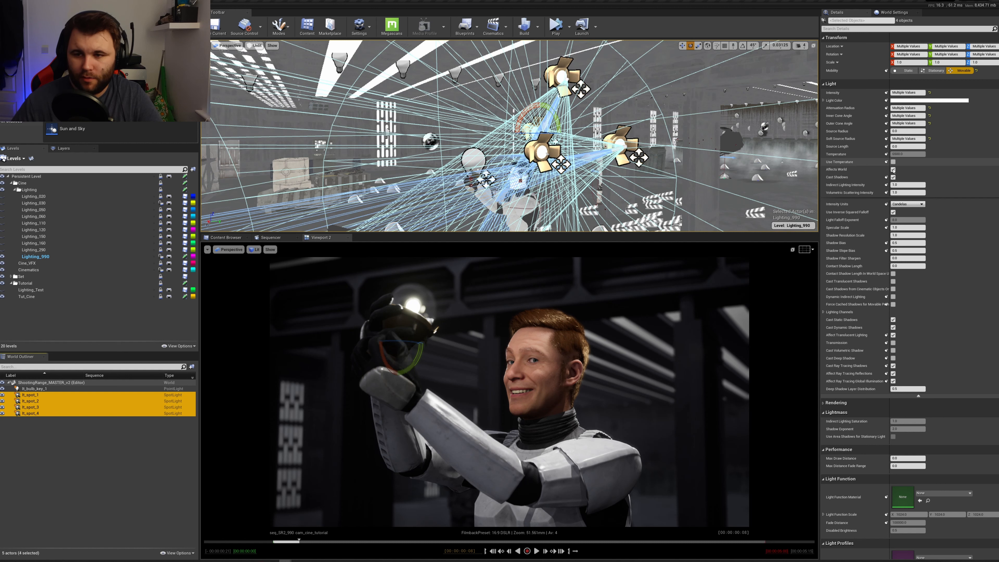
{"action": "left_click", "coordinate": [893, 169]}
{"action": "key", "text": "Escape"}
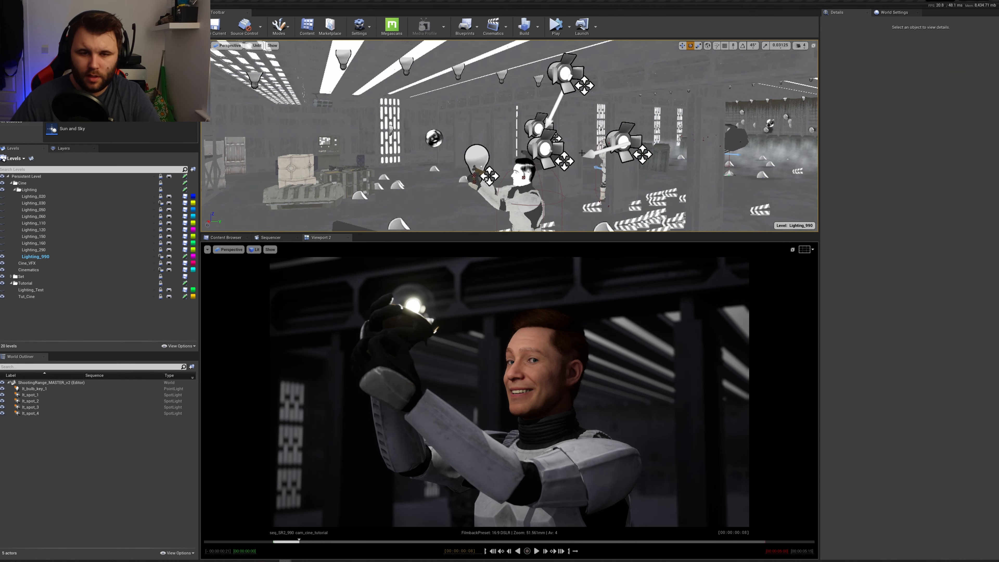
- Select lt_bulb_key_1 and frame it closely in the upper viewport
{"action": "right_click_drag", "start_coordinate": [580, 153], "coordinate": [542, 208]}
{"action": "left_click", "coordinate": [505, 106]}
{"action": "left_click_drag", "start_coordinate": [505, 107], "coordinate": [610, 136], "text": "alt"}
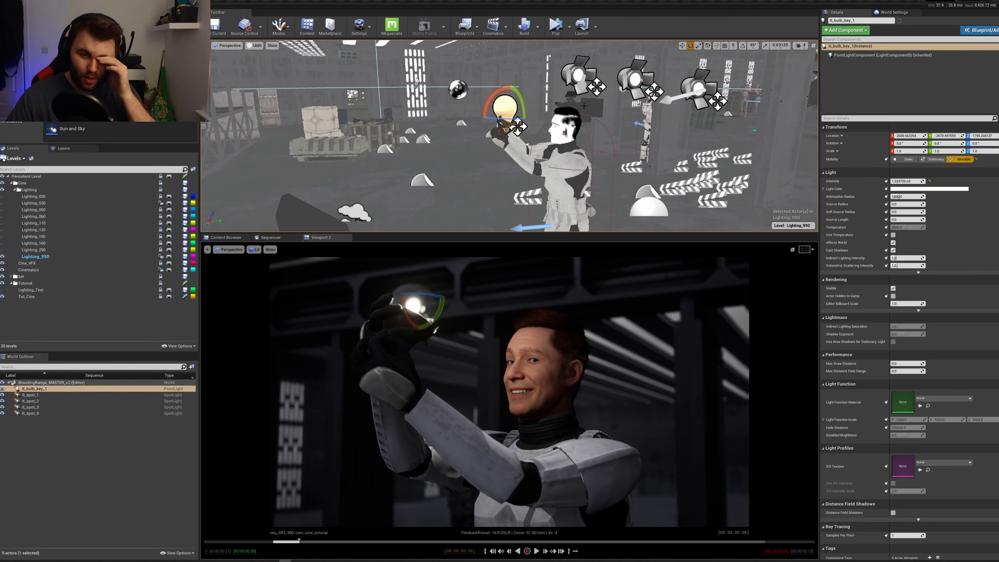
{"action": "left_click_drag", "start_coordinate": [584, 106], "coordinate": [582, 100], "text": "alt"}
{"action": "scroll", "coordinate": [569, 97], "scroll_direction": "up", "scroll_amount": 2}
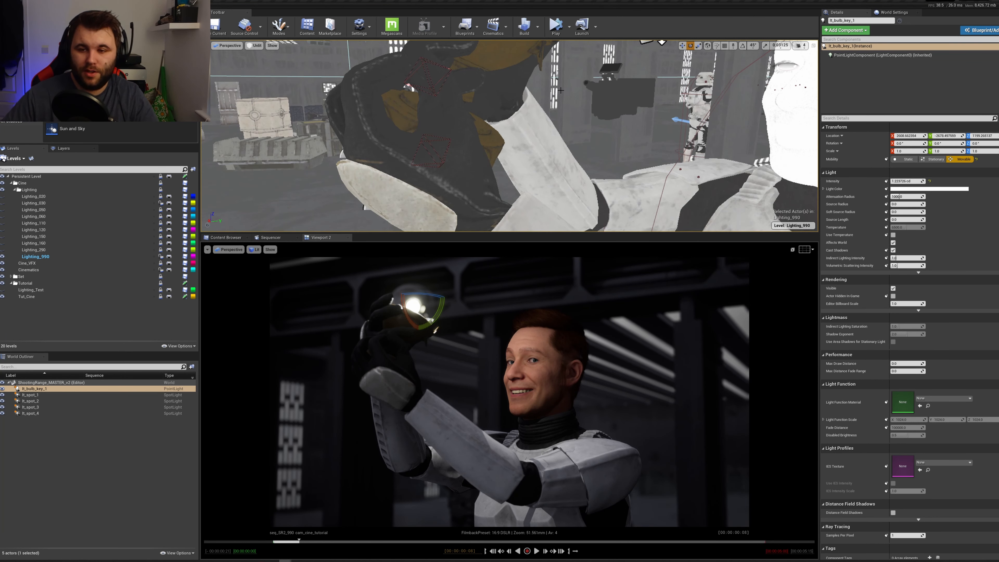
{"action": "key", "text": "f"}
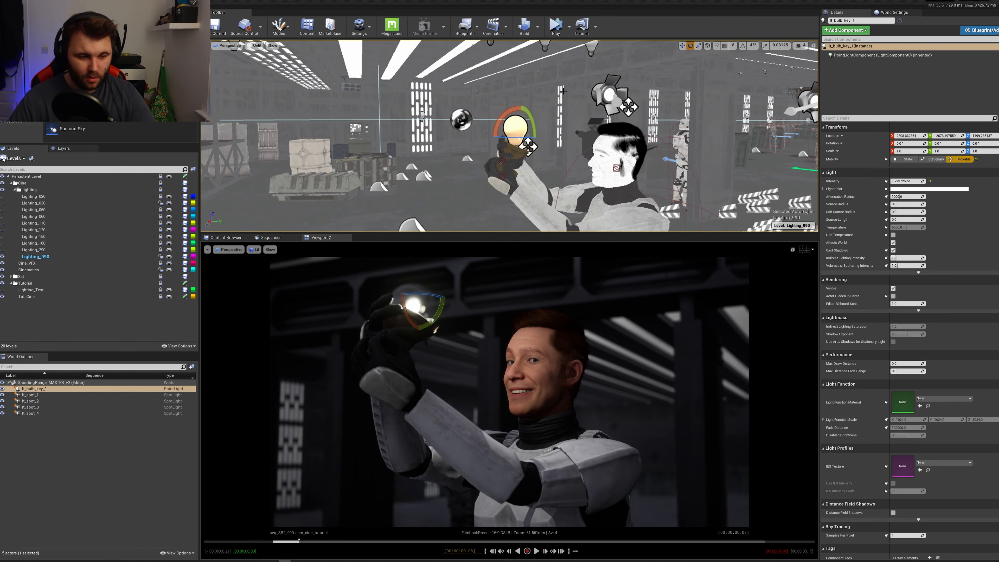
- Enable Use Temperature on lt_bulb_key_1, give it a warmer temperature and set its intensity to 1 cd
{"action": "left_click_drag", "start_coordinate": [903, 181], "coordinate": [916, 181]}
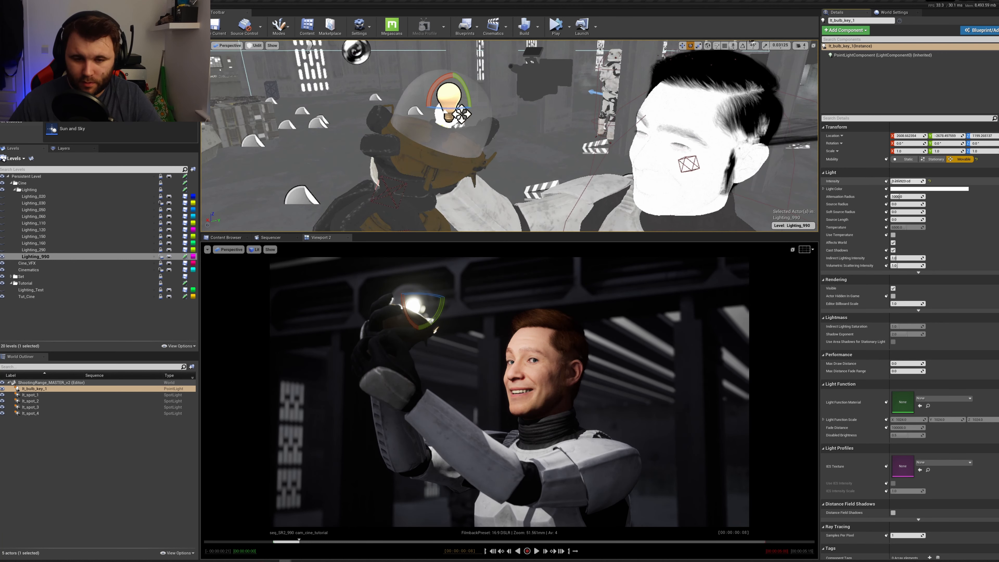
{"action": "left_click", "coordinate": [893, 235]}
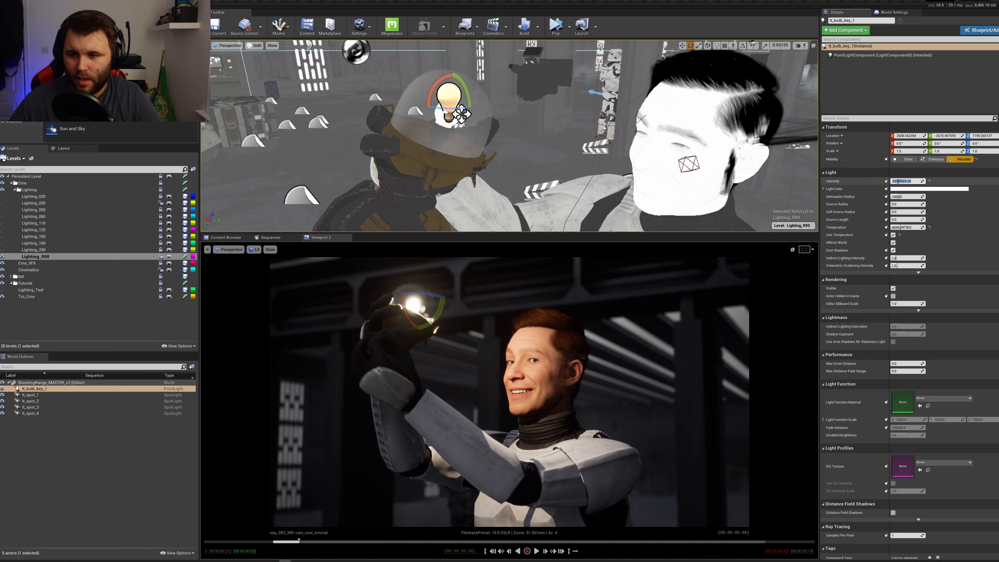
{"action": "type", "text": "1"}
{"action": "key", "text": "Return"}
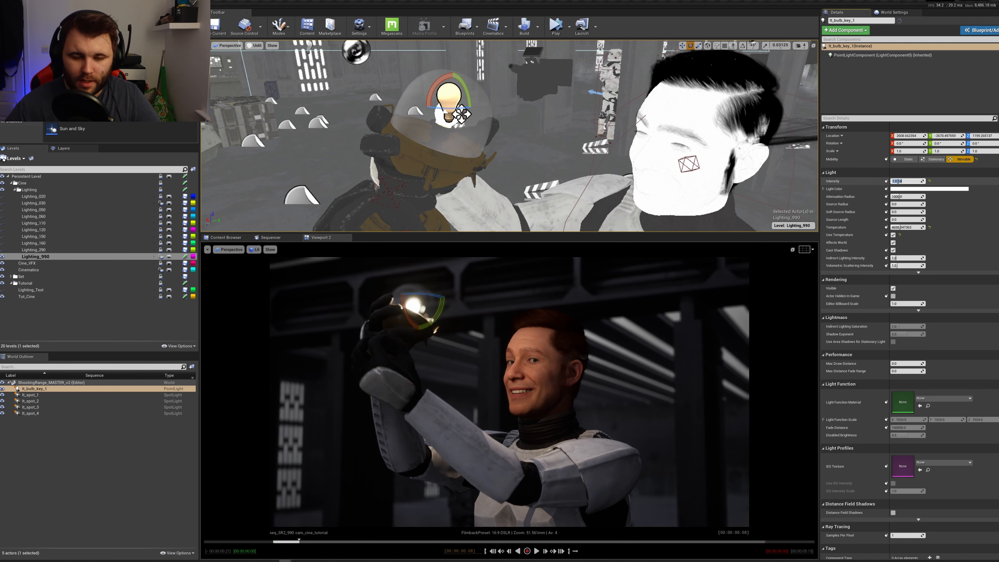
- Try 5 cd and 1 cd on lt_bulb_key_1, settle on an intensity slightly above 1 cd and save the level
{"action": "type", "text": "5"}
{"action": "key", "text": "Return"}
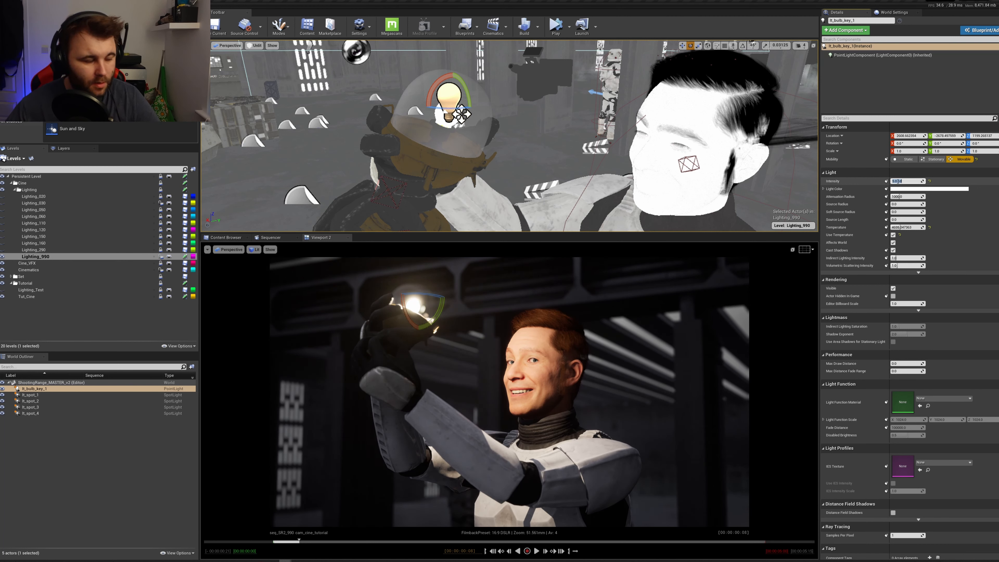
{"action": "type", "text": "1"}
{"action": "key", "text": "Return"}
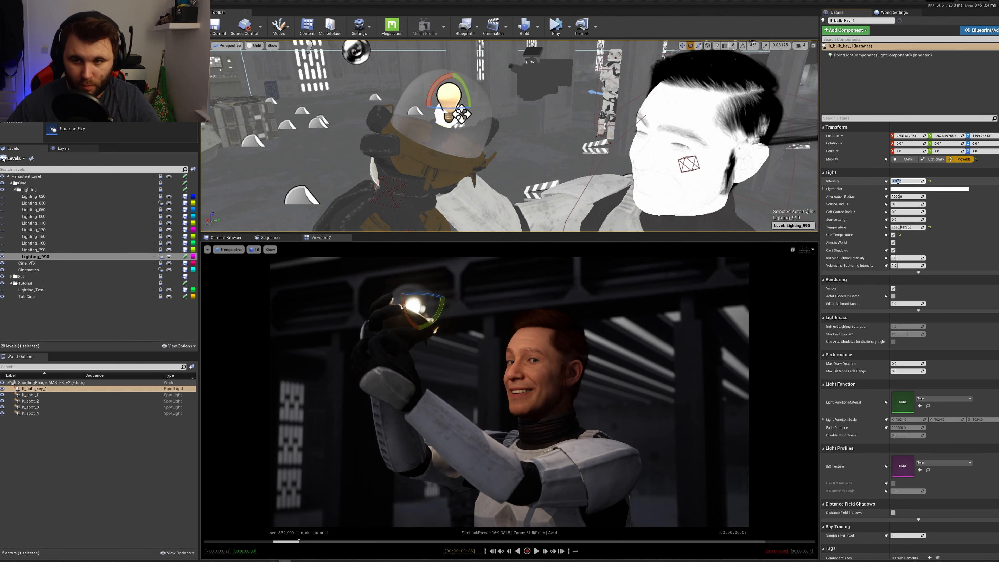
{"action": "key", "text": "Return"}
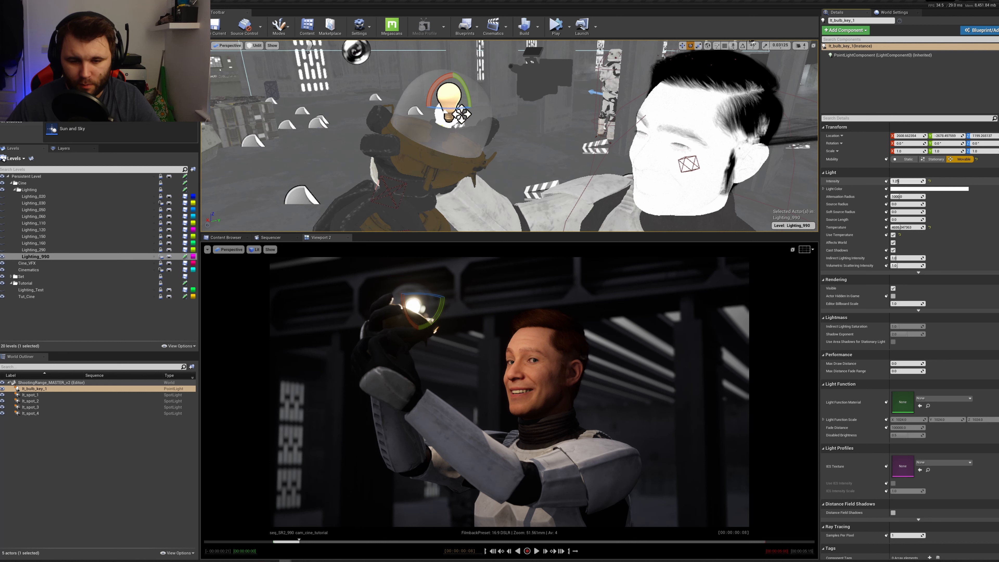
{"action": "key", "text": "Return"}
{"action": "key", "text": "Return"}
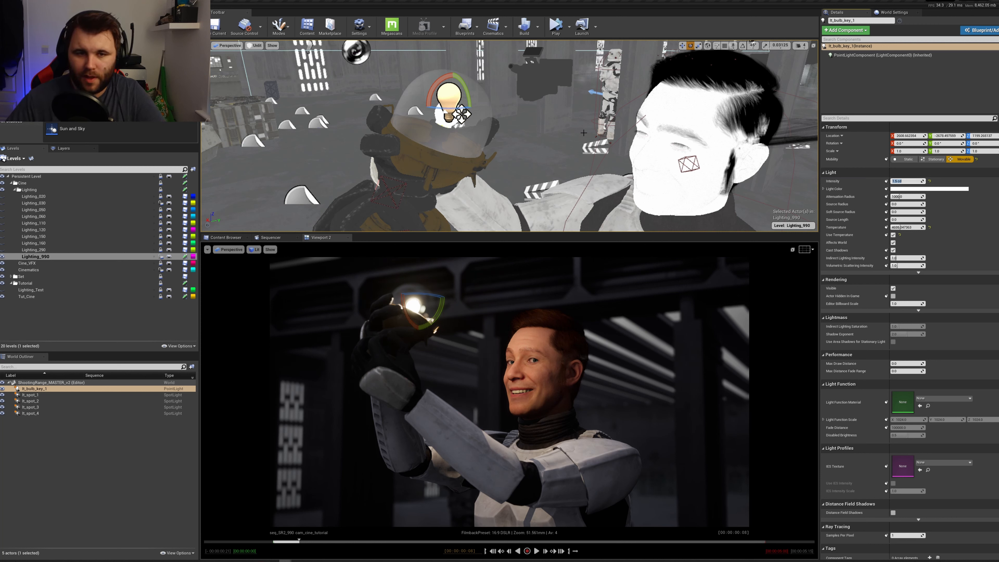
{"action": "scroll", "coordinate": [583, 131], "scroll_direction": "down", "scroll_amount": 7}
{"action": "scroll", "coordinate": [583, 131], "scroll_direction": "up", "scroll_amount": 2}
{"action": "key", "text": "ctrl+s"}
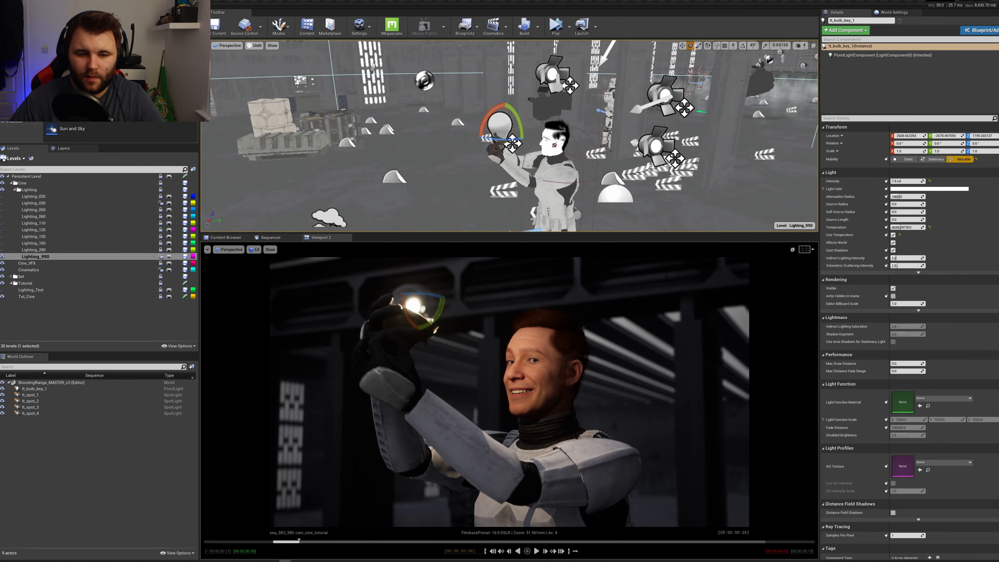
- Select lt_bulb_key_1, frame it and move it onto the glowing bulb mesh in the trooper's hand
{"action": "right_click_drag", "start_coordinate": [583, 132], "coordinate": [559, 143]}
{"action": "left_click", "coordinate": [83, 388]}
{"action": "key", "text": "f"}
{"action": "key", "text": "w"}
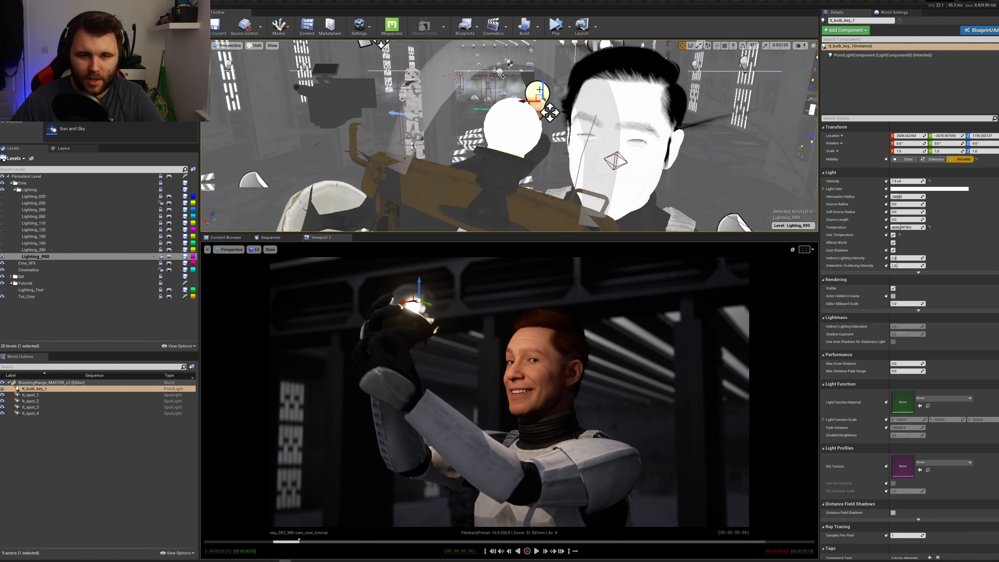
{"action": "left_click_drag", "start_coordinate": [540, 94], "coordinate": [516, 121]}
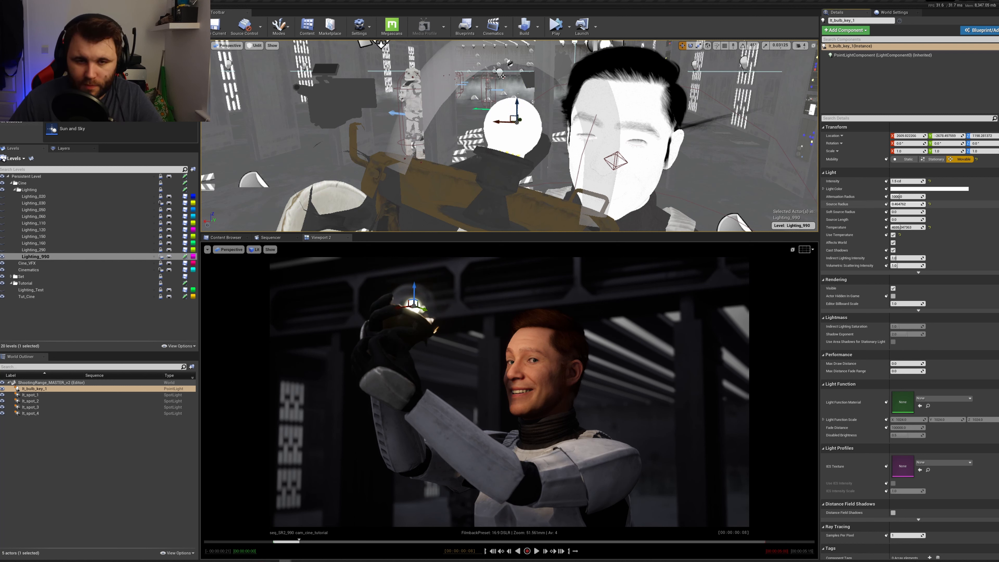
- Increase lt_bulb_key_1's Source Radius so the light source surrounds the bulb
{"action": "right_click_drag", "start_coordinate": [669, 157], "coordinate": [672, 132]}
{"action": "left_click_drag", "start_coordinate": [906, 204], "coordinate": [922, 204]}
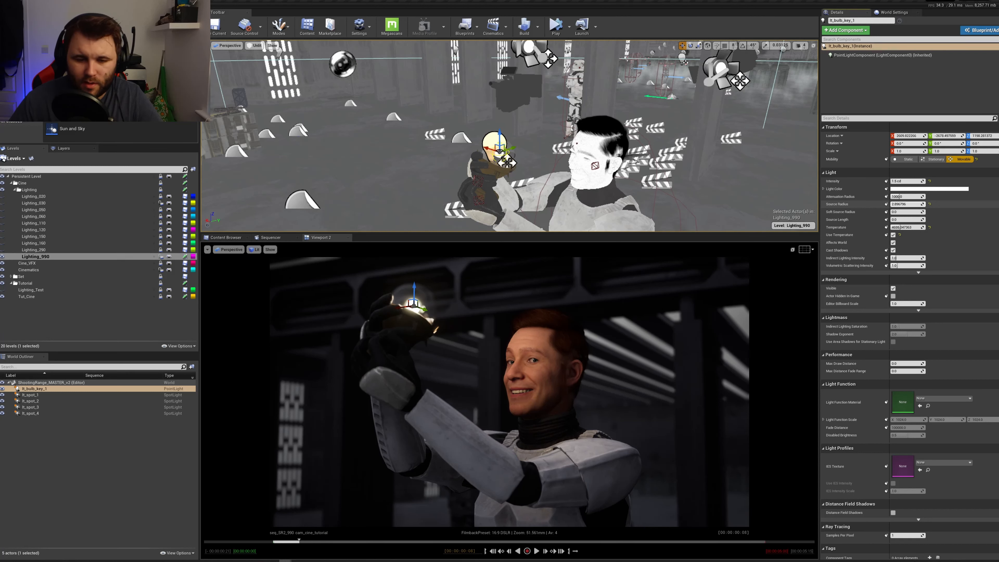
- Try to shift lt_bulb_key_1 to a slightly different position inside the glass globe, and undo the move
{"action": "right_click_drag", "start_coordinate": [487, 122], "coordinate": [487, 139]}
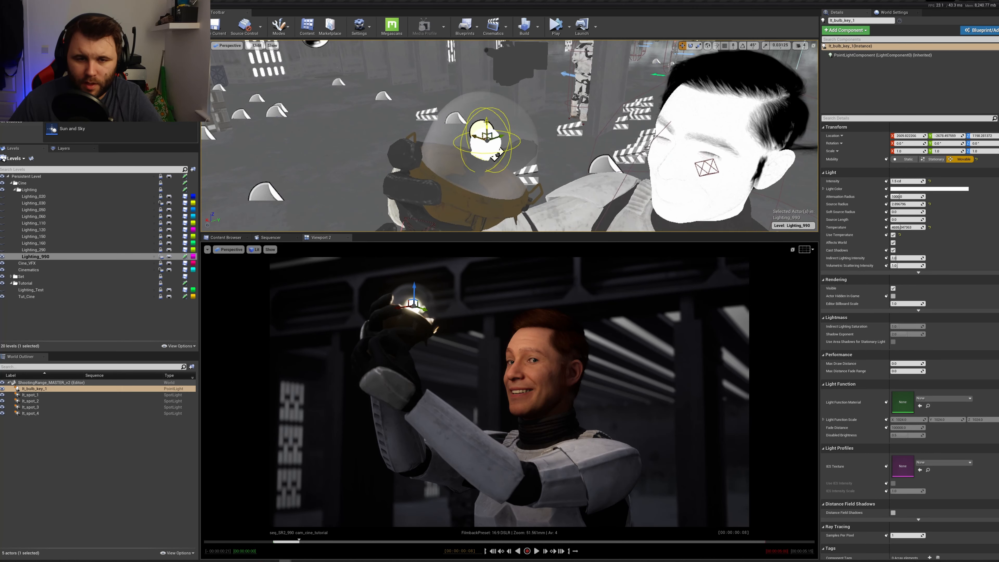
{"action": "left_click_drag", "start_coordinate": [487, 127], "coordinate": [504, 157]}
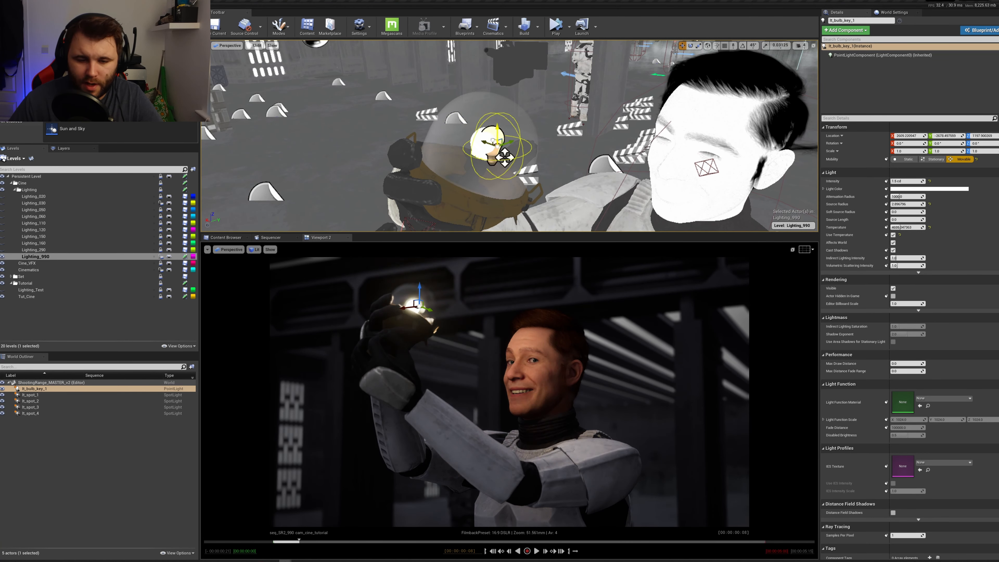
{"action": "key", "text": "ctrl+z"}
{"action": "right_click_drag", "start_coordinate": [520, 173], "coordinate": [521, 183]}
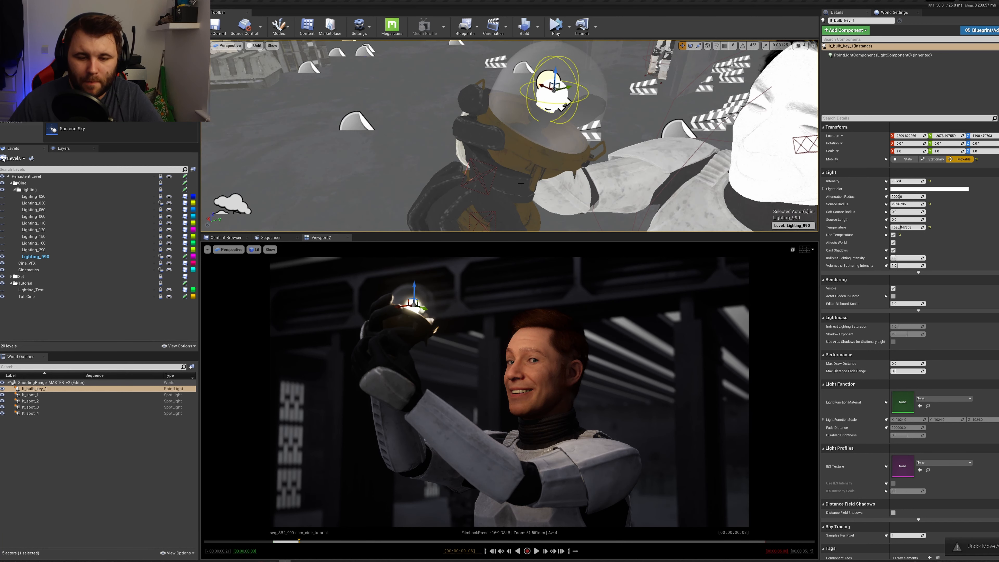
- Fine-tune lt_bulb_key_1's intensity to slightly below 2 cd
{"action": "left_click", "coordinate": [369, 246]}
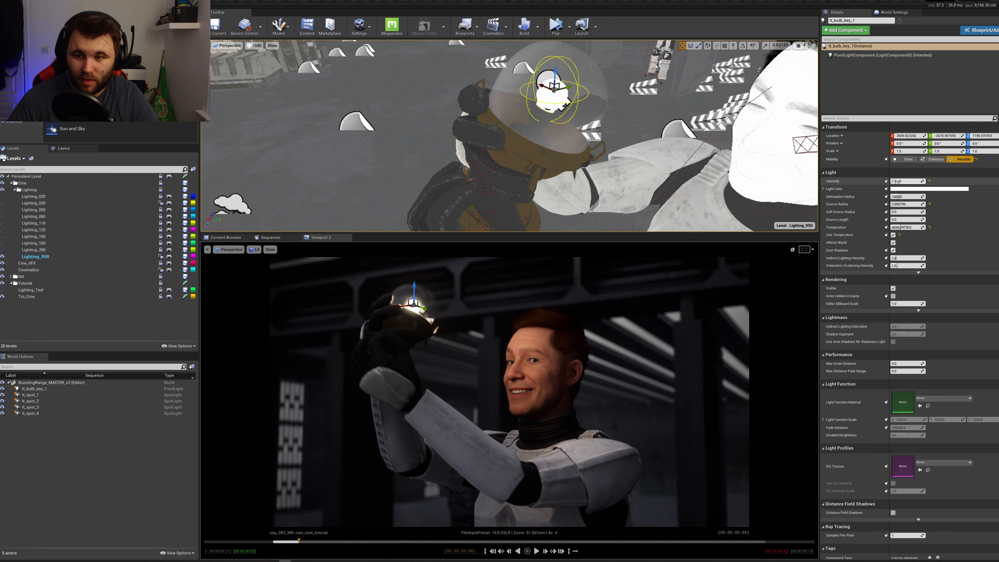
{"action": "left_click_drag", "start_coordinate": [896, 182], "coordinate": [912, 182]}
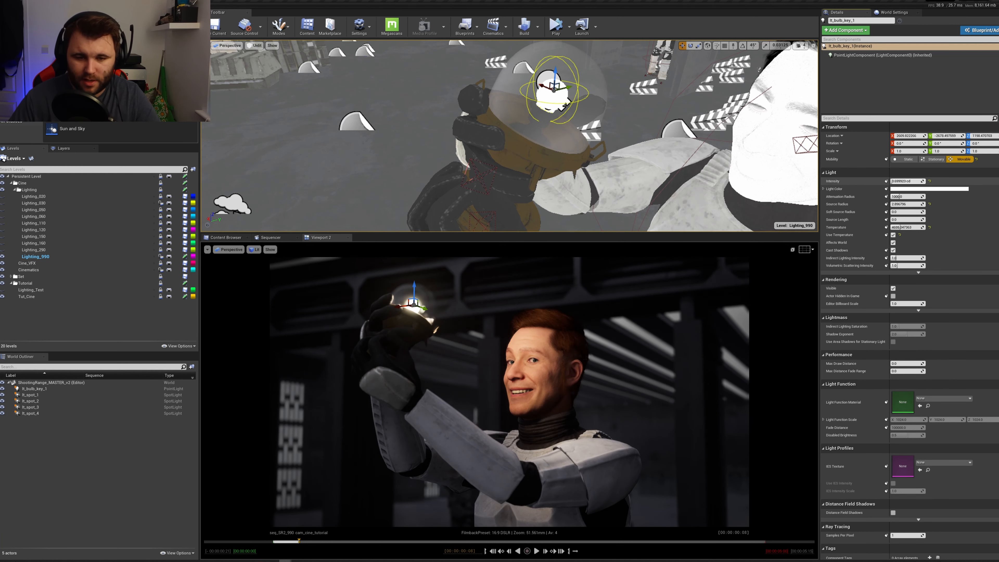
{"action": "left_click", "coordinate": [898, 182]}
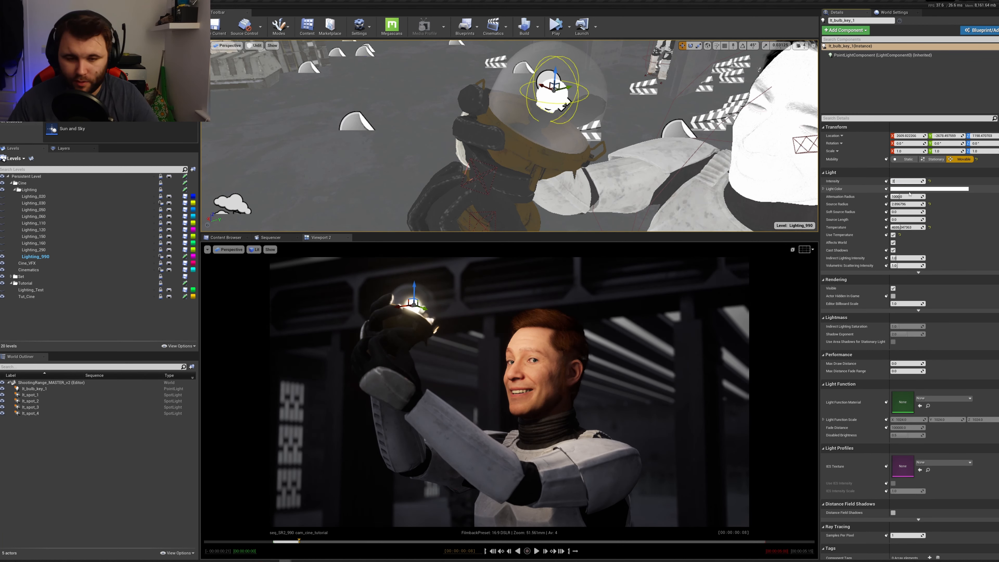
{"action": "type", "text": "2"}
{"action": "key", "text": "Return"}
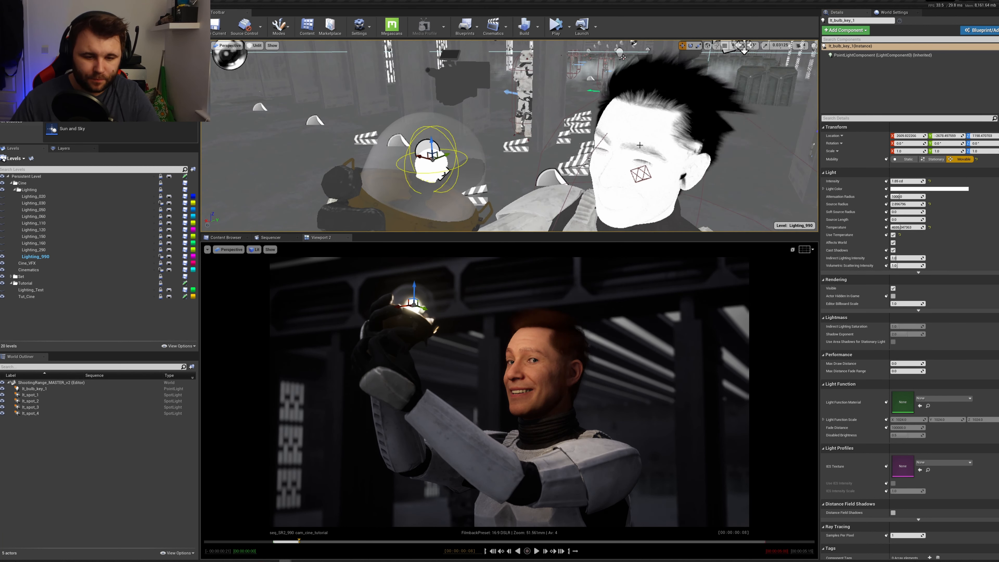
- Select lt_spot_4, turn on its Affects World and Use Temperature options and save the level
{"action": "right_click_drag", "start_coordinate": [486, 167], "coordinate": [518, 140]}
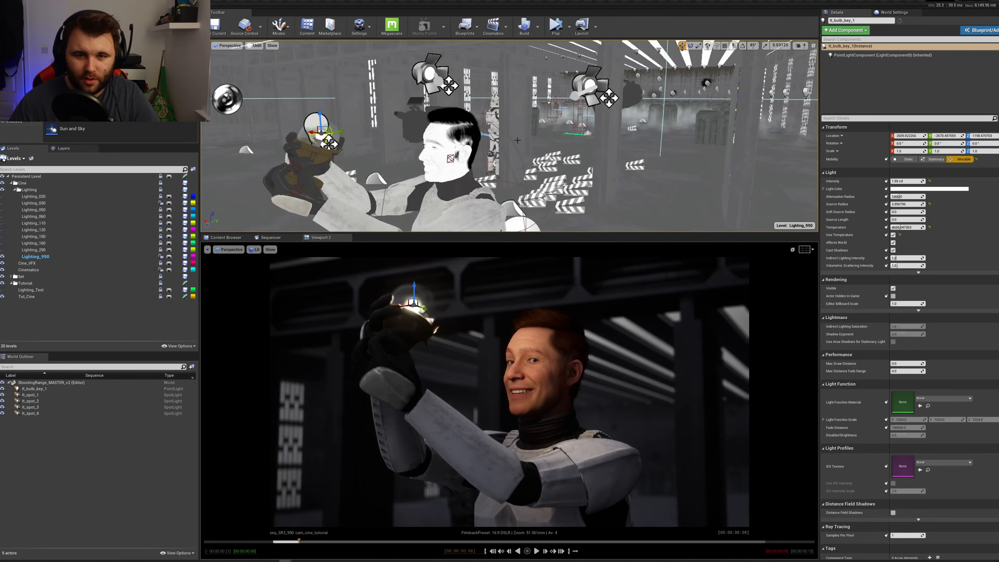
{"action": "left_click", "coordinate": [589, 85]}
{"action": "right_click_drag", "start_coordinate": [590, 85], "coordinate": [572, 93]}
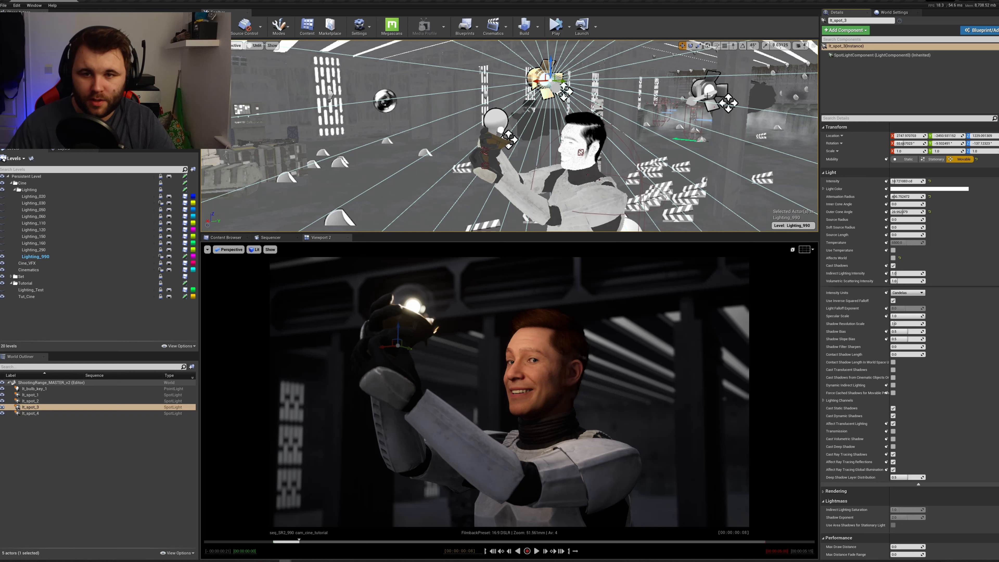
{"action": "left_click", "coordinate": [707, 95]}
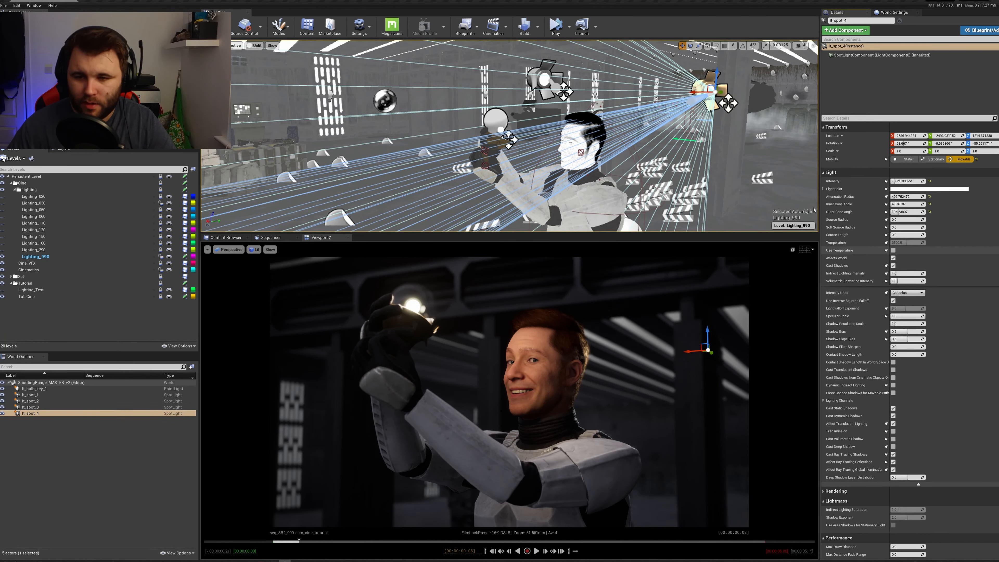
{"action": "left_click", "coordinate": [893, 251]}
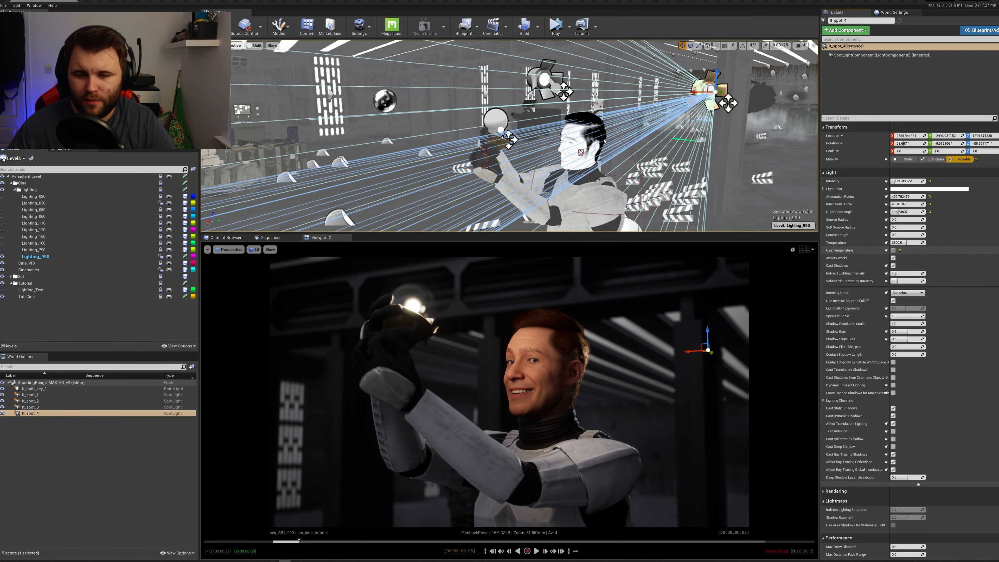
{"action": "right_click_drag", "start_coordinate": [604, 140], "coordinate": [671, 172]}
{"action": "key", "text": "ctrl+s"}
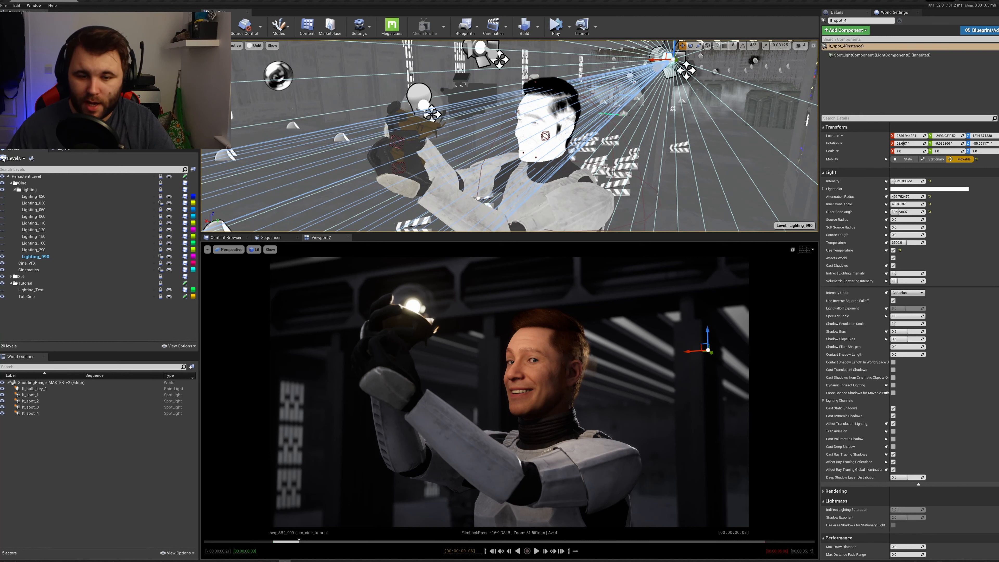
- Give lt_spot_4 a cooler temperature, lower its intensity to about 5 cd and save the level
{"action": "right_click_drag", "start_coordinate": [747, 189], "coordinate": [736, 173]}
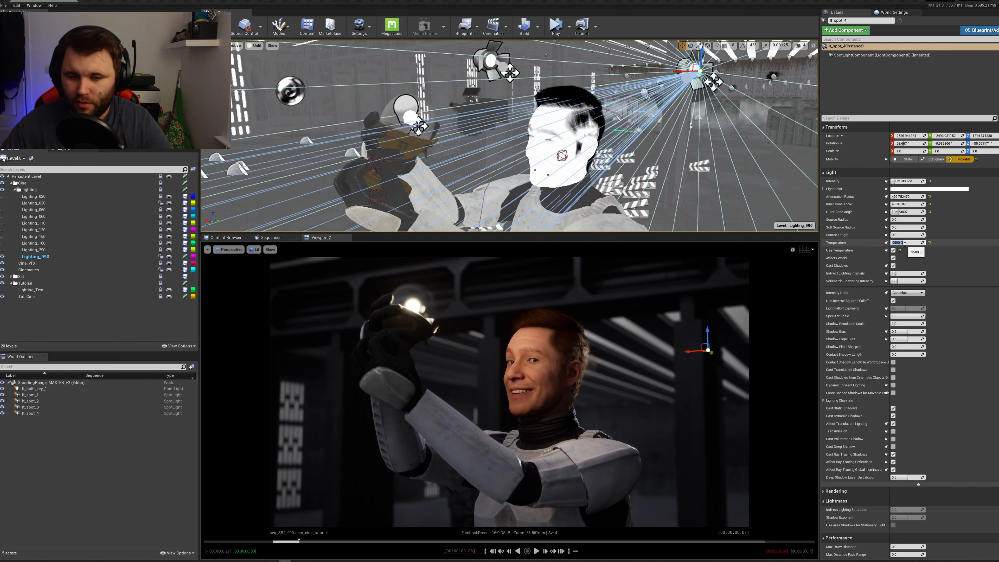
{"action": "mouse_move", "coordinate": [900, 181]}
{"action": "left_mouse_down"}
{"action": "mouse_move", "coordinate": [885, 182]}
{"action": "mouse_move", "coordinate": [914, 181]}
{"action": "mouse_move", "coordinate": [890, 182]}
{"action": "left_mouse_up"}
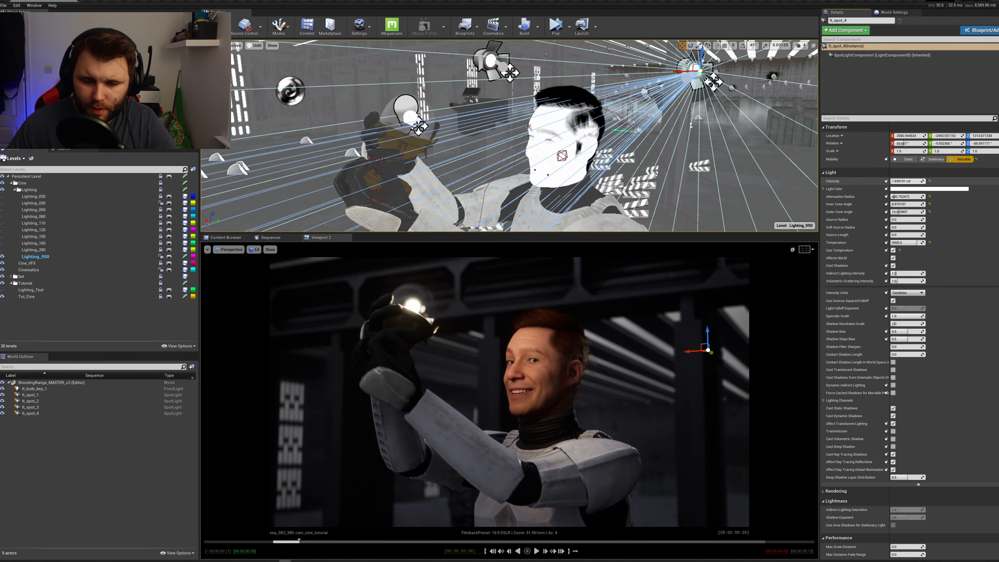
{"action": "right_click_drag", "start_coordinate": [550, 165], "coordinate": [569, 193]}
{"action": "key", "text": "ctrl+s"}
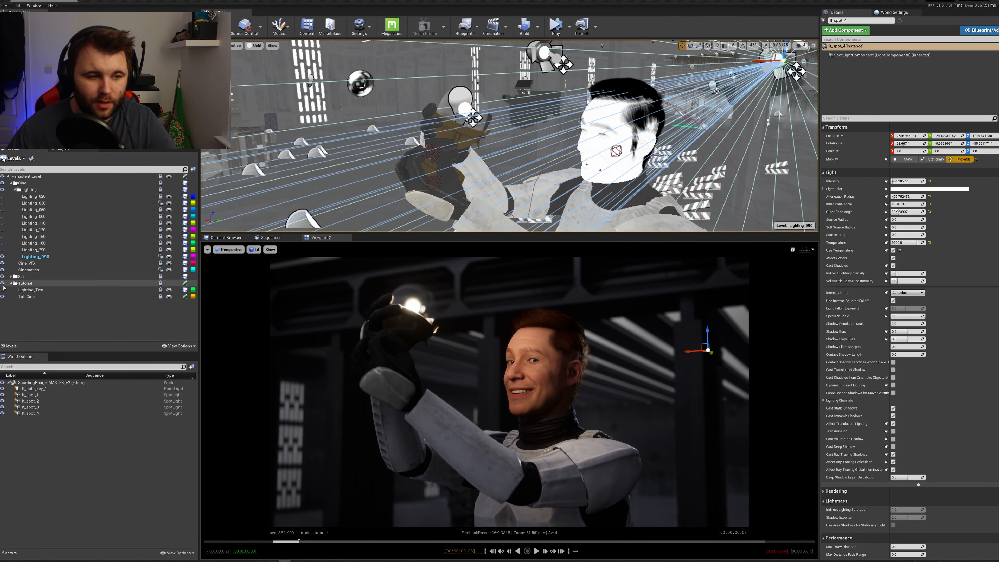
- Toggle the Lighting_990 level's visibility off and on to compare the shot with and without its lights
{"action": "left_click", "coordinate": [3, 257]}
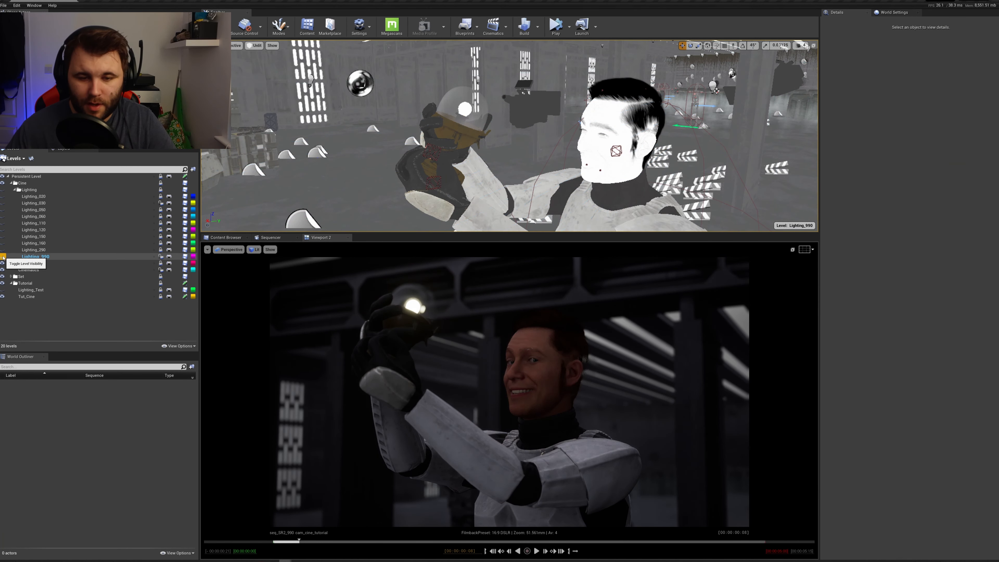
{"action": "left_click", "coordinate": [2, 256]}
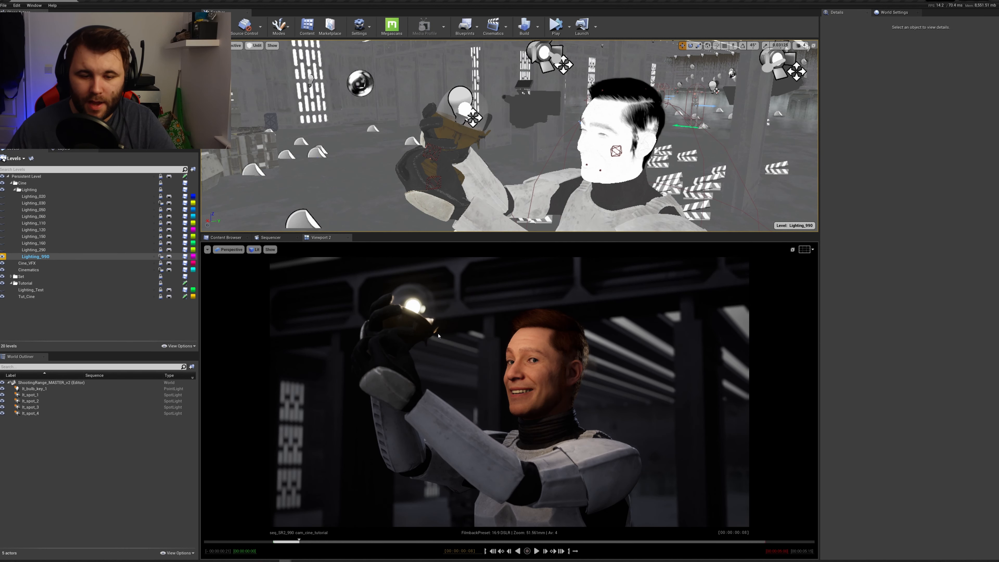
- Select lt_spot_2 above the trooper and turn its Affects World option back on
{"action": "right_click_drag", "start_coordinate": [509, 157], "coordinate": [540, 98]}
{"action": "key", "text": "s"}
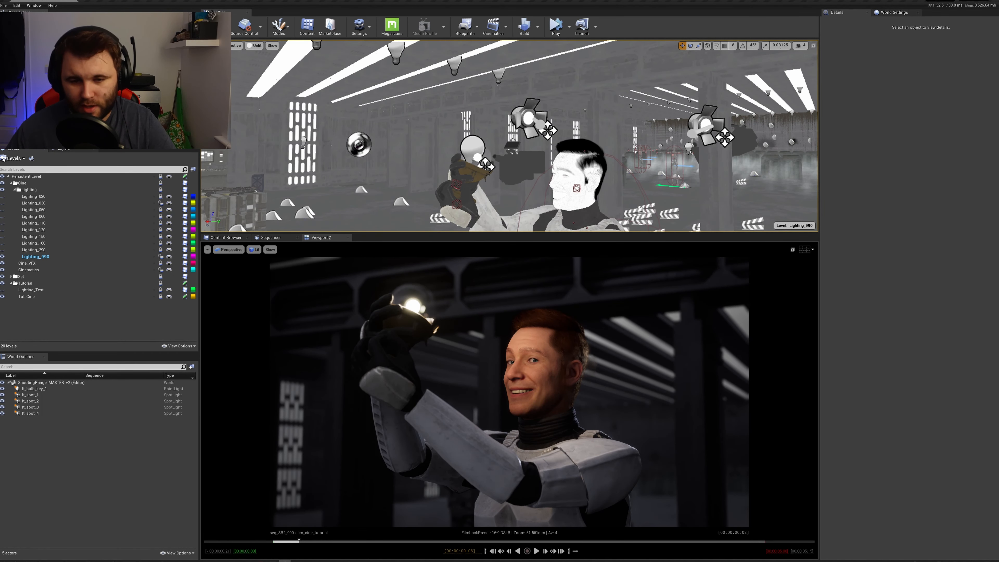
{"action": "right_click_drag", "start_coordinate": [596, 70], "coordinate": [639, 94]}
{"action": "key", "text": "s"}
{"action": "left_click", "coordinate": [597, 60]}
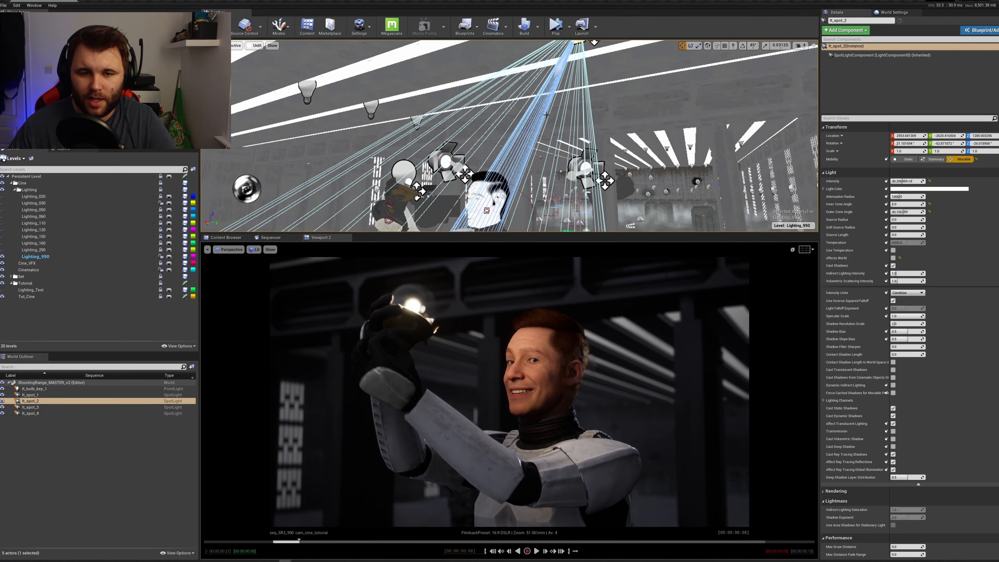
{"action": "left_click", "coordinate": [893, 258]}
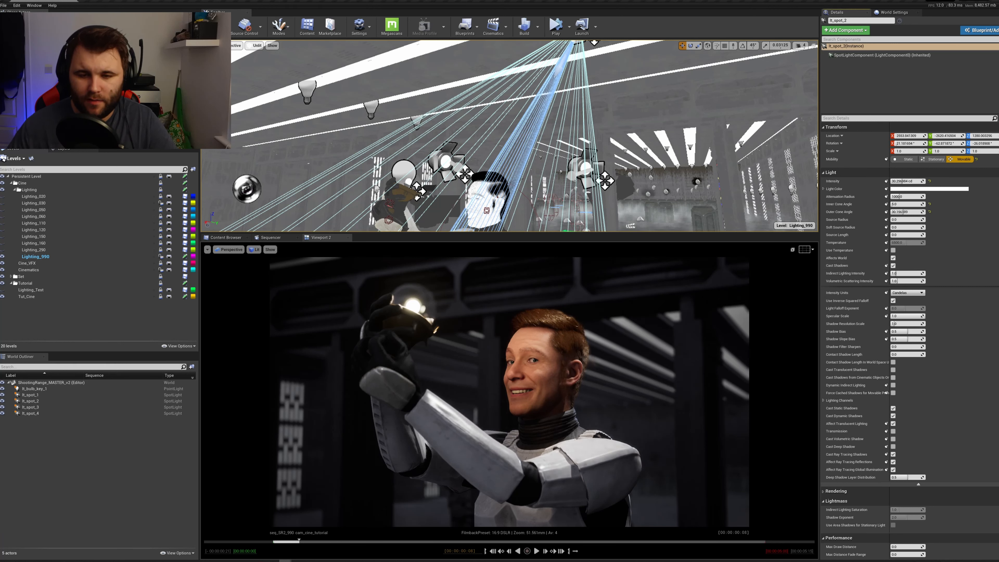
- Lower lt_spot_2's intensity and enable Use Temperature with a cooler colour temperature
{"action": "right_click_drag", "start_coordinate": [688, 130], "coordinate": [625, 120]}
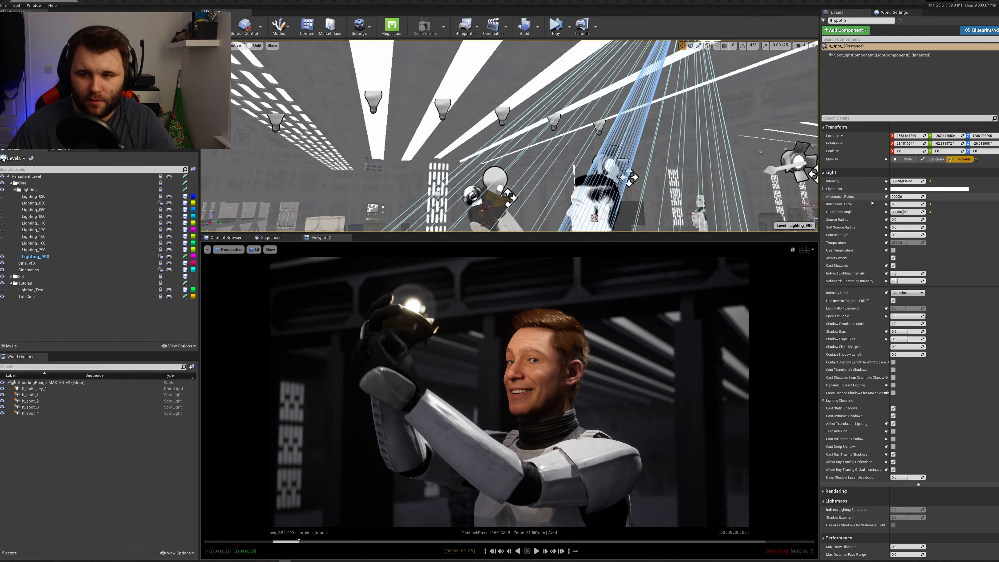
{"action": "left_click_drag", "start_coordinate": [907, 181], "coordinate": [892, 181]}
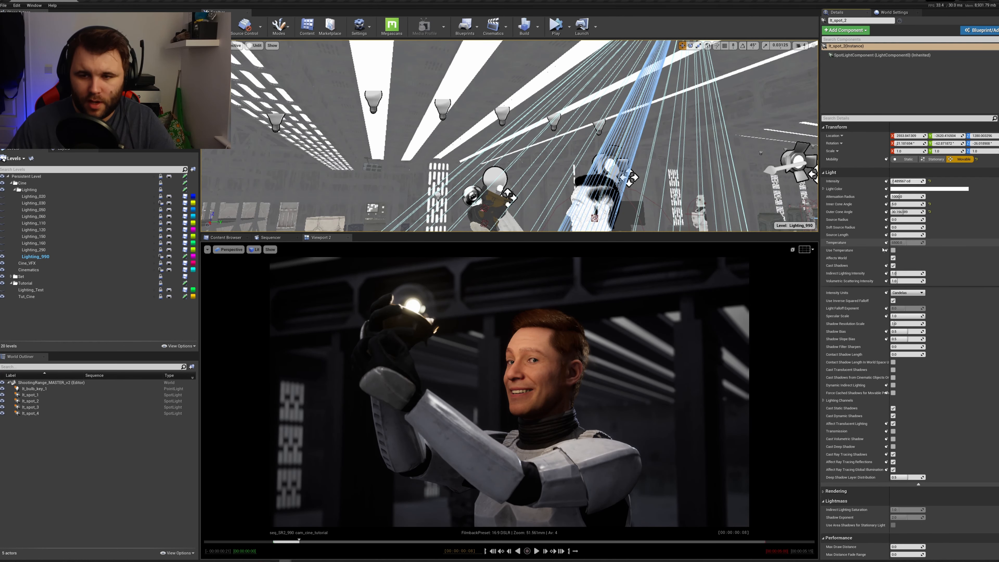
{"action": "left_click", "coordinate": [906, 242]}
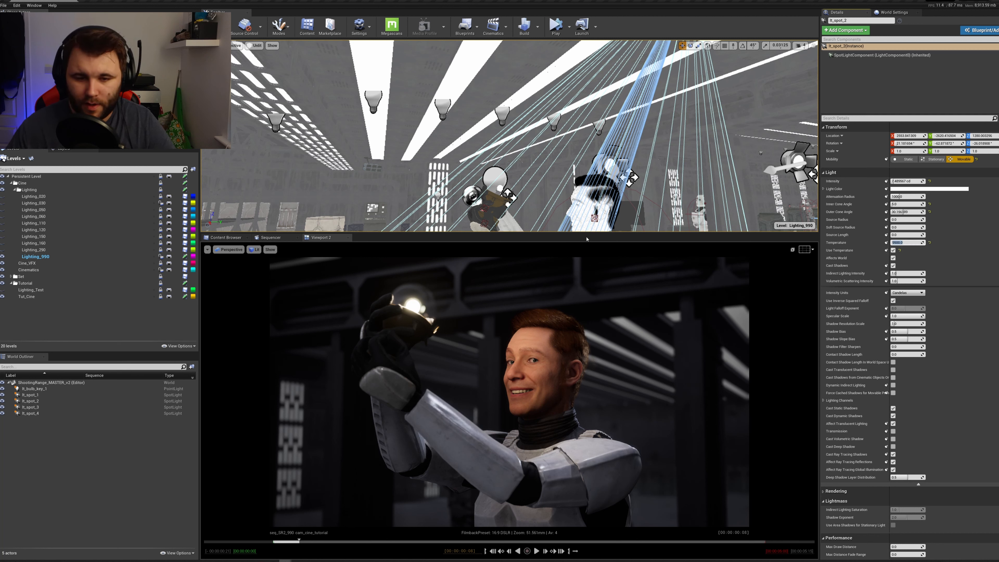
- Raise lt_spot_2's intensity to about 45 cd and reduce its Attenuation Radius around the trooper
{"action": "right_click_drag", "start_coordinate": [550, 138], "coordinate": [499, 166]}
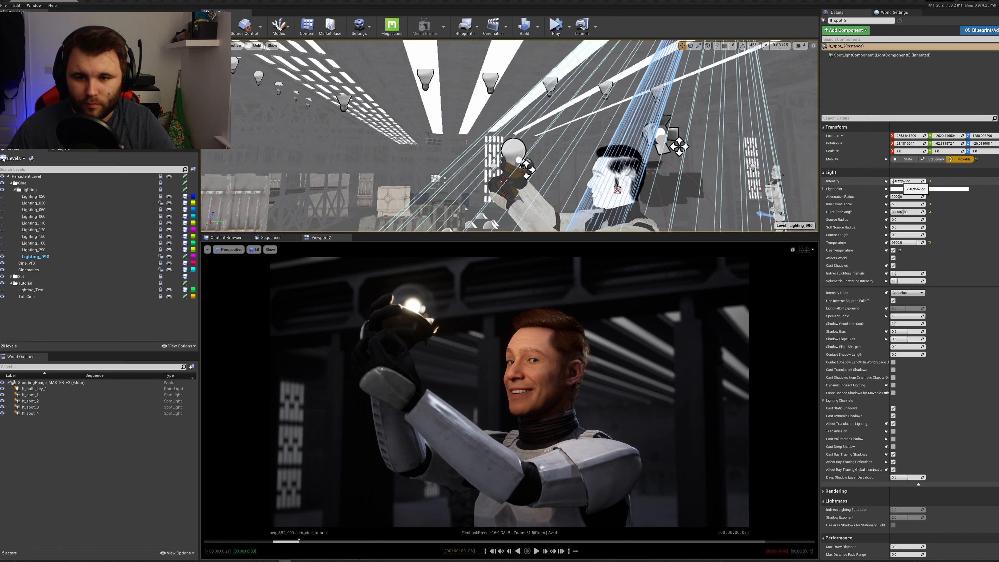
{"action": "mouse_move", "coordinate": [900, 181]}
{"action": "left_mouse_down"}
{"action": "mouse_move", "coordinate": [911, 181]}
{"action": "mouse_move", "coordinate": [892, 181]}
{"action": "mouse_move", "coordinate": [902, 181]}
{"action": "left_mouse_up"}
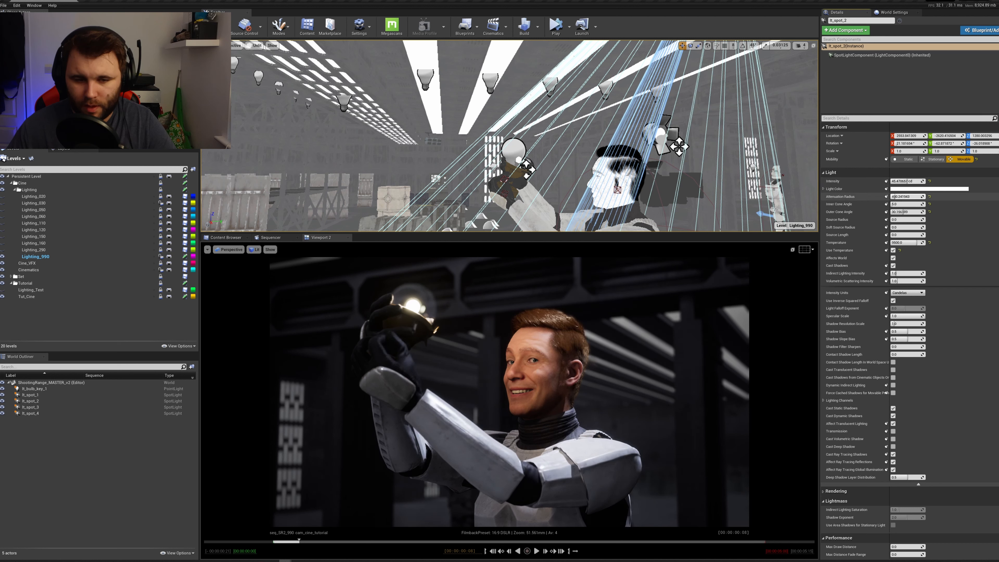
{"action": "left_click_drag", "start_coordinate": [899, 196], "coordinate": [890, 196]}
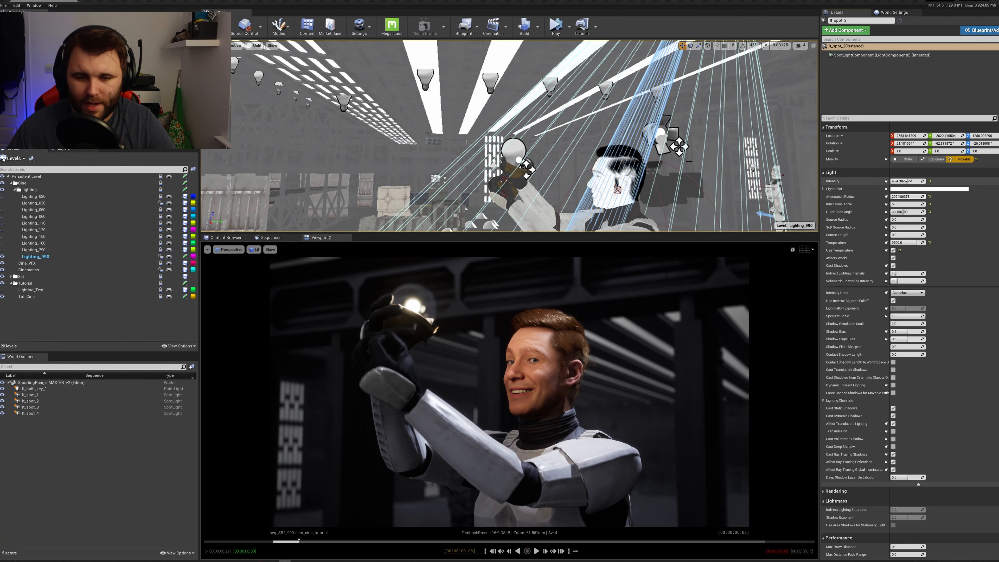
{"action": "right_click_drag", "start_coordinate": [689, 161], "coordinate": [626, 179]}
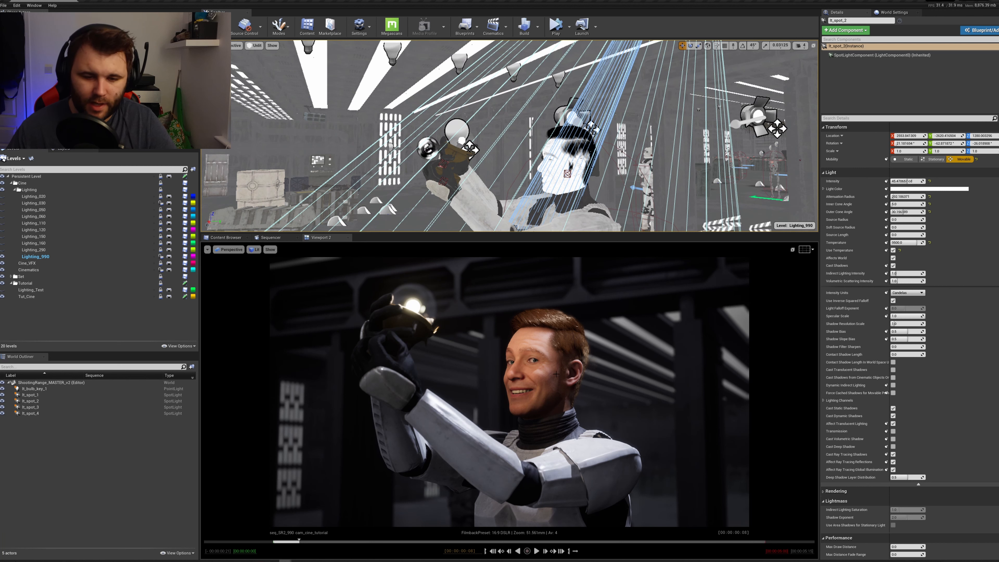
- Raise lt_spot_2's Source Radius to about 27 to soften its light on the trooper, and save the level
{"action": "key", "text": "f"}
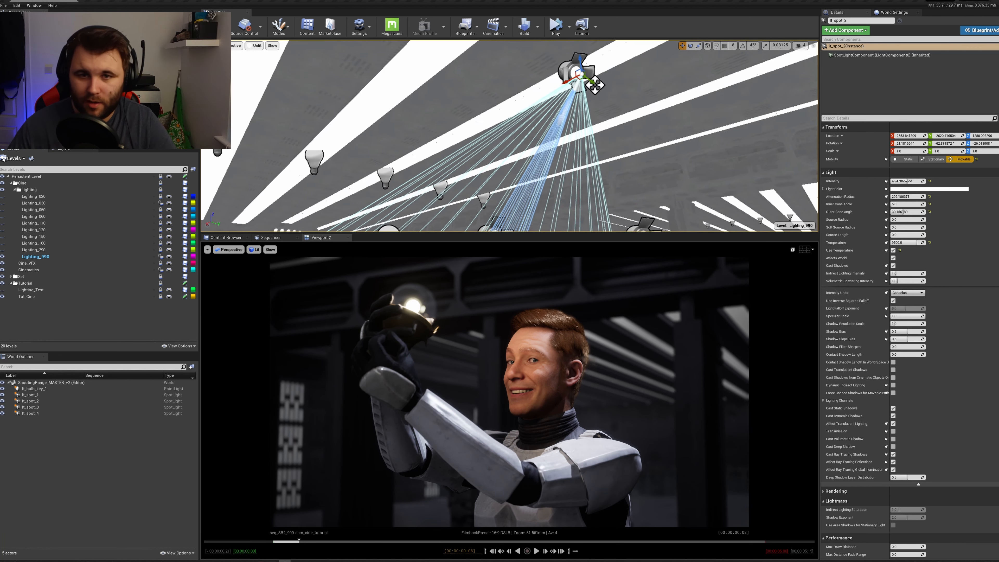
{"action": "mouse_move", "coordinate": [517, 68]}
{"action": "right_mouse_down"}
{"action": "mouse_move", "coordinate": [532, 103]}
{"action": "mouse_move", "coordinate": [531, 81]}
{"action": "right_mouse_up"}
{"action": "left_click", "coordinate": [569, 83]}
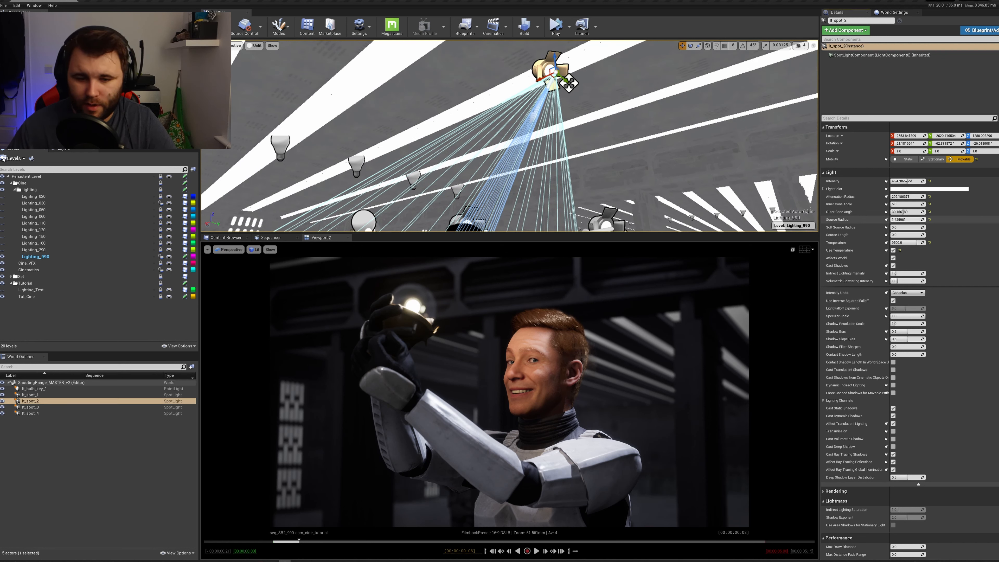
{"action": "left_click_drag", "start_coordinate": [905, 219], "coordinate": [920, 219]}
{"action": "right_click_drag", "start_coordinate": [568, 150], "coordinate": [608, 229]}
{"action": "key", "text": "ctrl+s"}
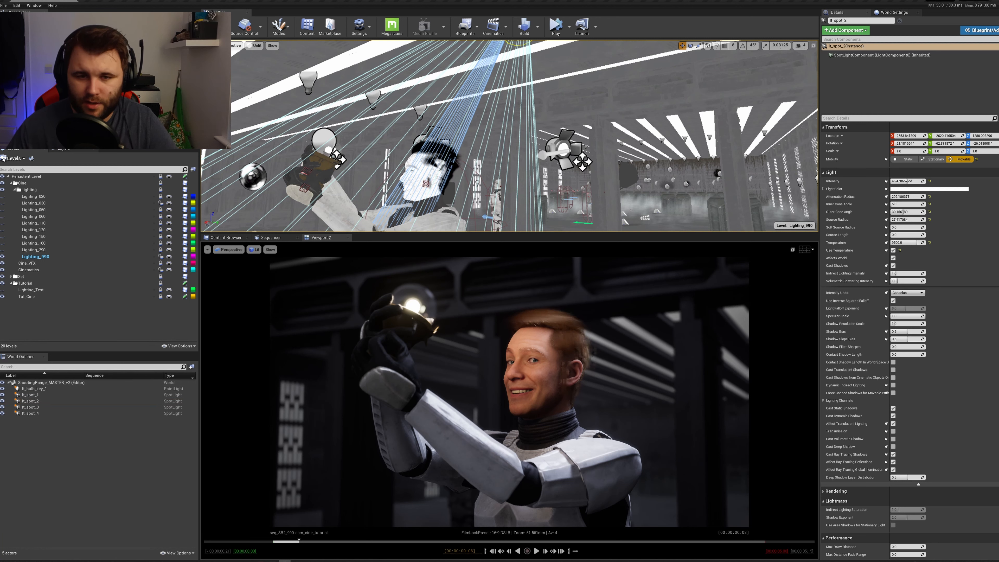
- Select lt_spot_4 beside the trooper, increase its Source Radius slightly, and save the level
{"action": "left_click", "coordinate": [569, 150]}
{"action": "right_click_drag", "start_coordinate": [569, 150], "coordinate": [506, 205]}
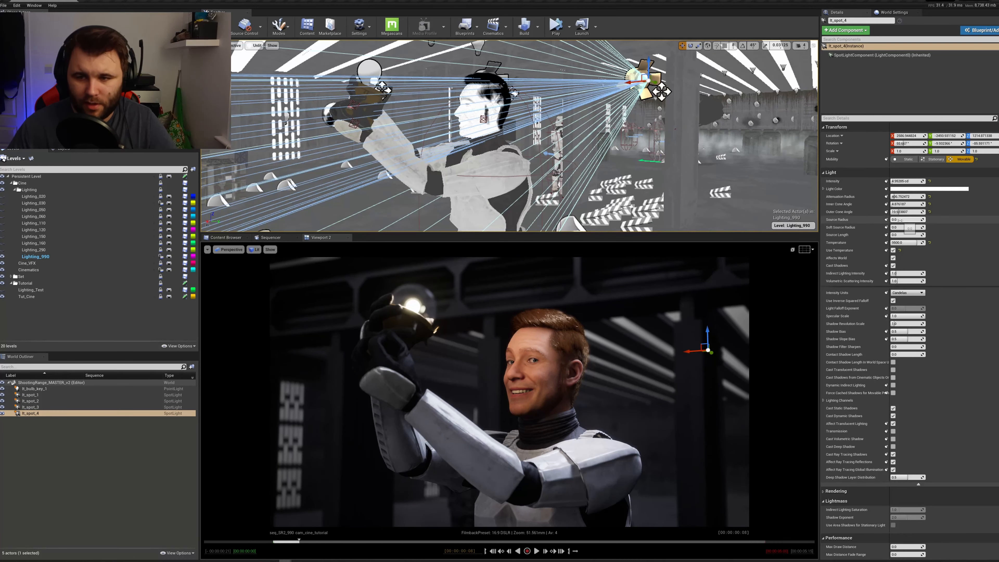
{"action": "mouse_move", "coordinate": [904, 219]}
{"action": "left_mouse_down"}
{"action": "mouse_move", "coordinate": [921, 219]}
{"action": "mouse_move", "coordinate": [906, 220]}
{"action": "left_mouse_up"}
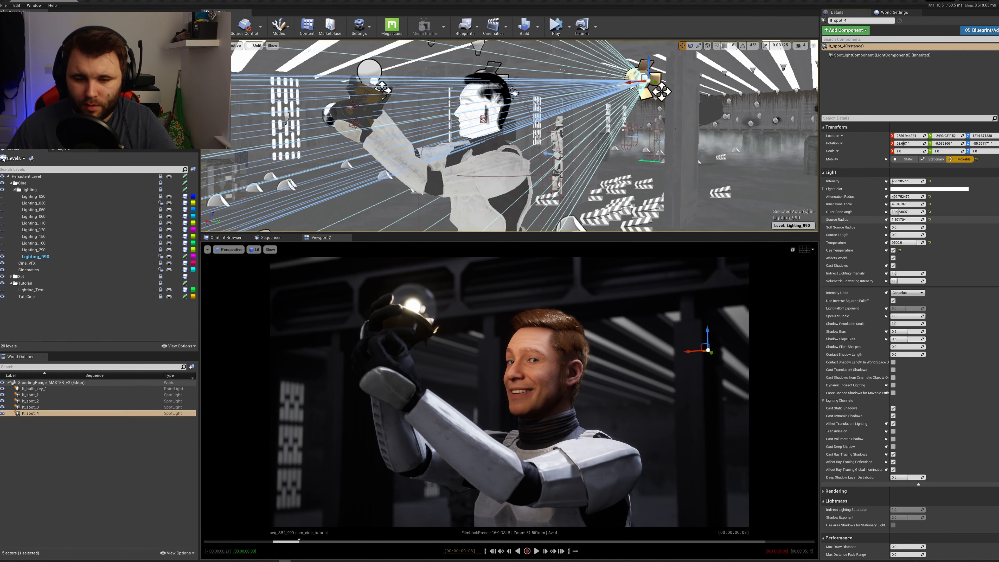
{"action": "key", "text": "ctrl+s"}
- Select lt_spot_3 near the bulb light and turn its Affects World option back on
{"action": "right_click_drag", "start_coordinate": [669, 157], "coordinate": [559, 133]}
{"action": "left_click", "coordinate": [502, 122]}
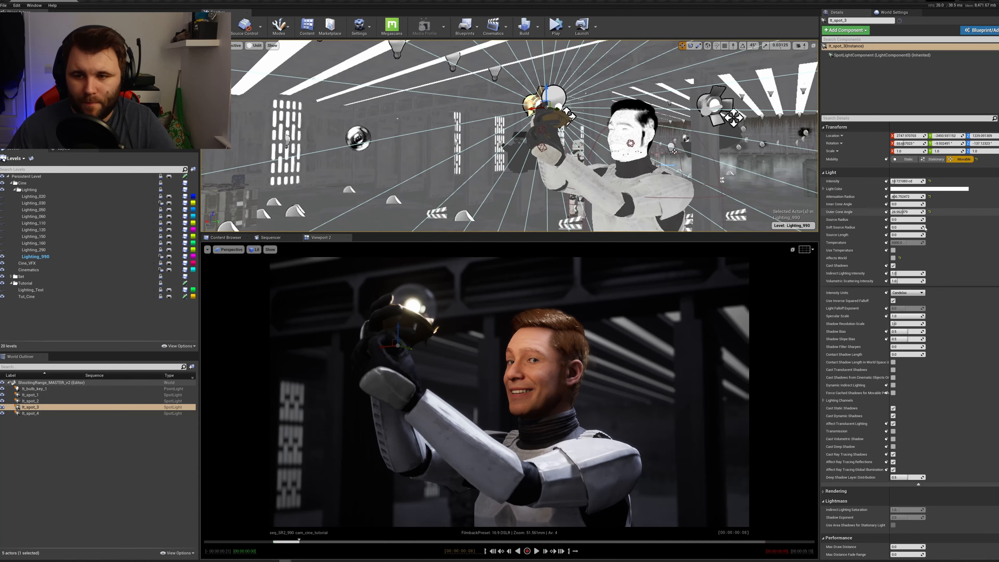
{"action": "left_click", "coordinate": [892, 258]}
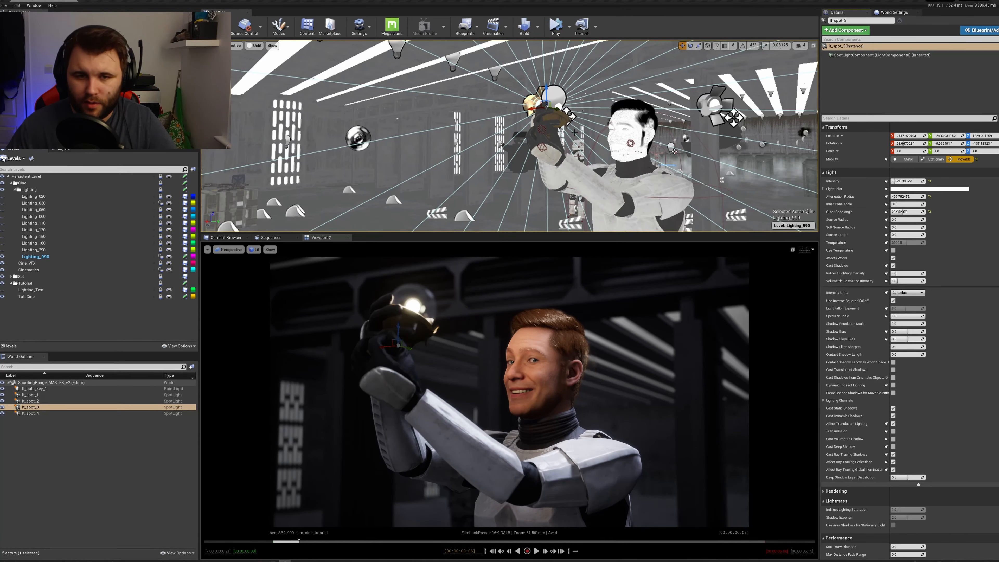
- Move lt_spot_3 back and higher, away from the trooper's raised hands
{"action": "key", "text": "f"}
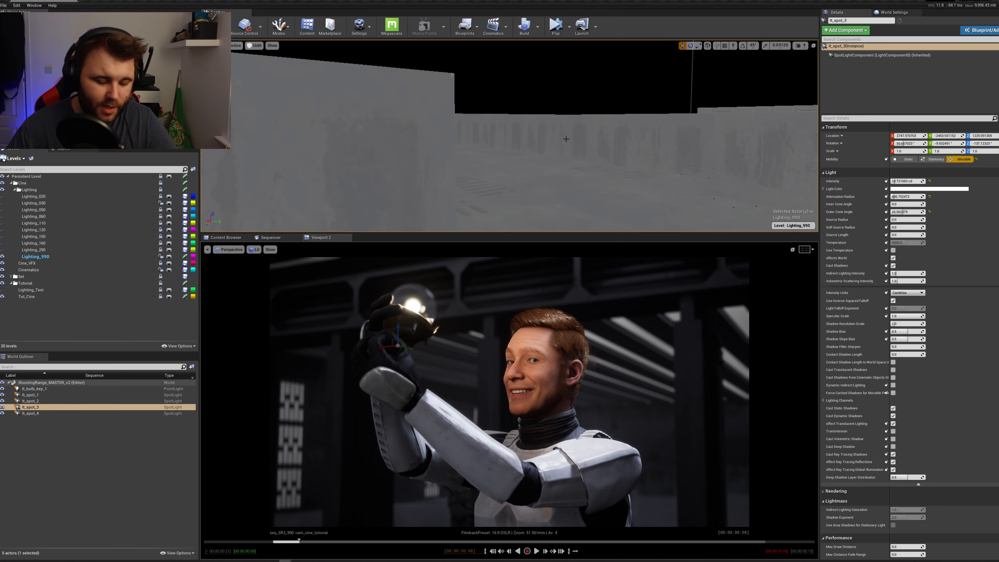
{"action": "scroll", "coordinate": [616, 112], "scroll_direction": "up", "scroll_amount": 5}
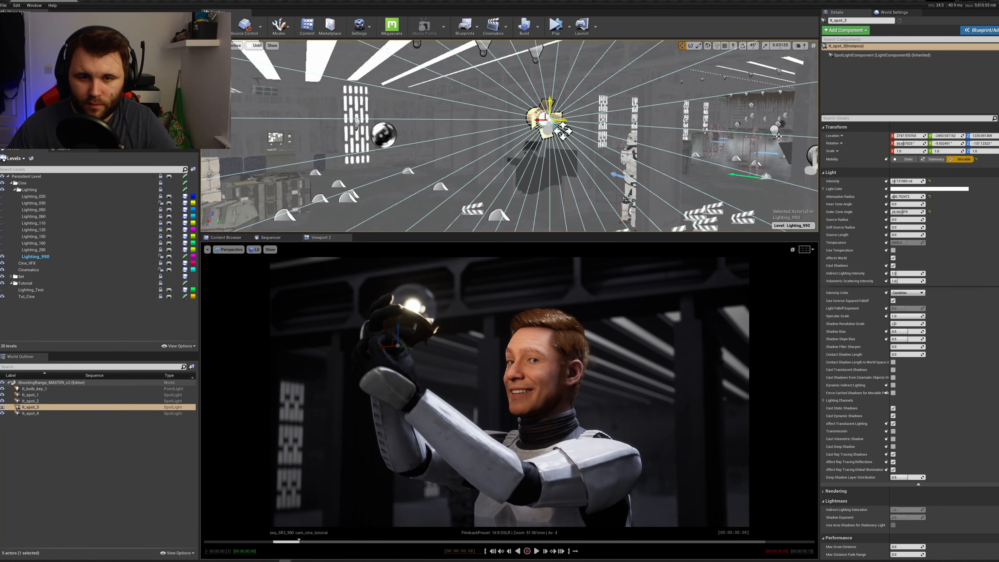
{"action": "left_click_drag", "start_coordinate": [554, 116], "coordinate": [513, 134]}
{"action": "right_click_drag", "start_coordinate": [490, 124], "coordinate": [490, 156]}
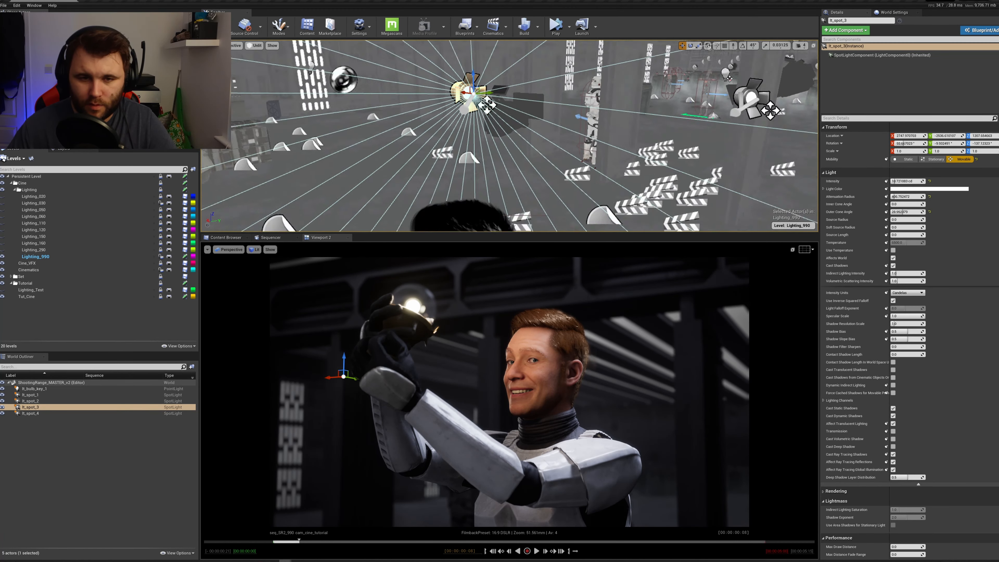
- Rotate lt_spot_3 in local space so its cone points at the trooper, and widen its Inner Cone Angle to about 5.2
{"action": "scroll", "coordinate": [489, 124], "scroll_direction": "down", "scroll_amount": 3}
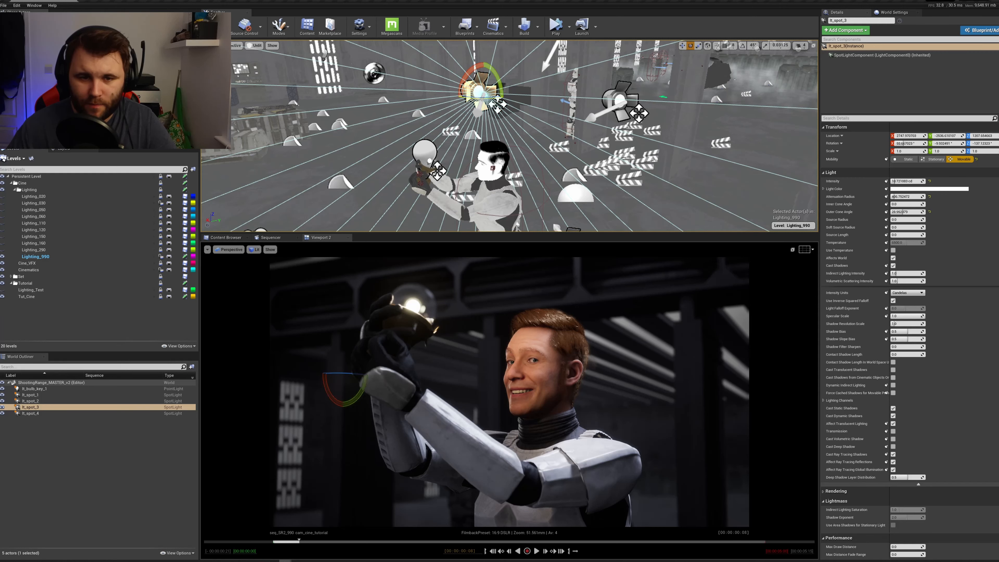
{"action": "mouse_move", "coordinate": [482, 98]}
{"action": "left_mouse_down"}
{"action": "mouse_move", "coordinate": [490, 94]}
{"action": "mouse_move", "coordinate": [409, 104]}
{"action": "mouse_move", "coordinate": [563, 90]}
{"action": "mouse_move", "coordinate": [489, 90]}
{"action": "mouse_move", "coordinate": [517, 89]}
{"action": "mouse_move", "coordinate": [496, 98]}
{"action": "left_mouse_up"}
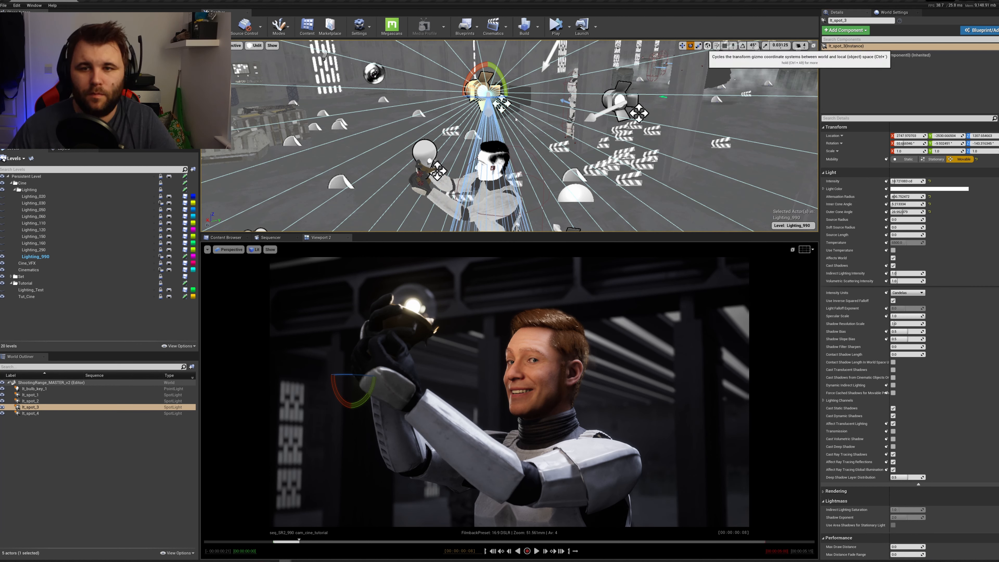
{"action": "key", "text": "ctrl+grave"}
{"action": "right_click_drag", "start_coordinate": [516, 119], "coordinate": [364, 88]}
{"action": "key", "text": "a"}
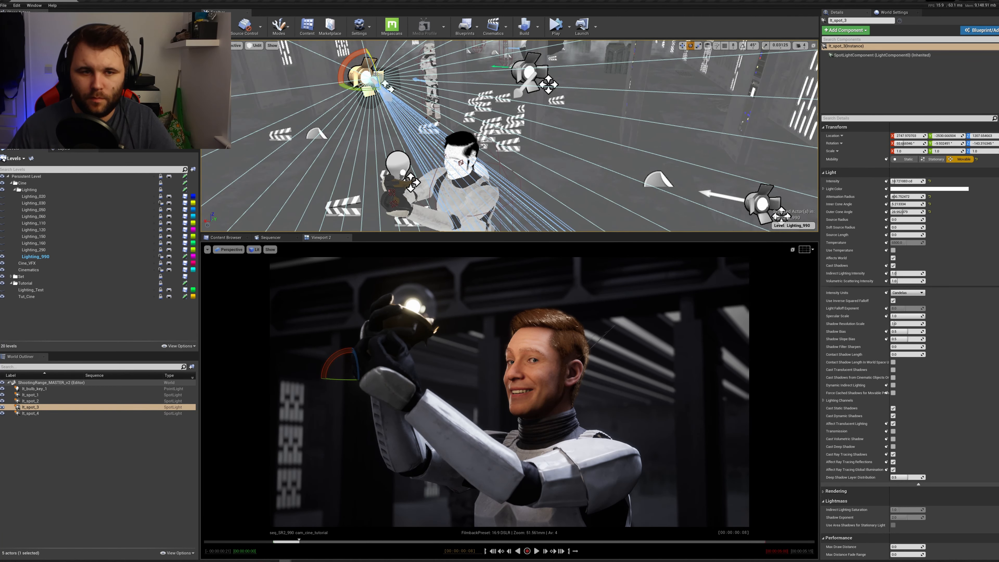
{"action": "left_click_drag", "start_coordinate": [387, 87], "coordinate": [385, 90]}
{"action": "left_click_drag", "start_coordinate": [613, 146], "coordinate": [586, 128]}
- Set lt_spot_3's intensity to about 14 cd and enable Use Temperature with the same cool temperature as the other spots
{"action": "mouse_move", "coordinate": [904, 181]}
{"action": "left_mouse_down"}
{"action": "mouse_move", "coordinate": [917, 181]}
{"action": "mouse_move", "coordinate": [897, 181]}
{"action": "left_mouse_up"}
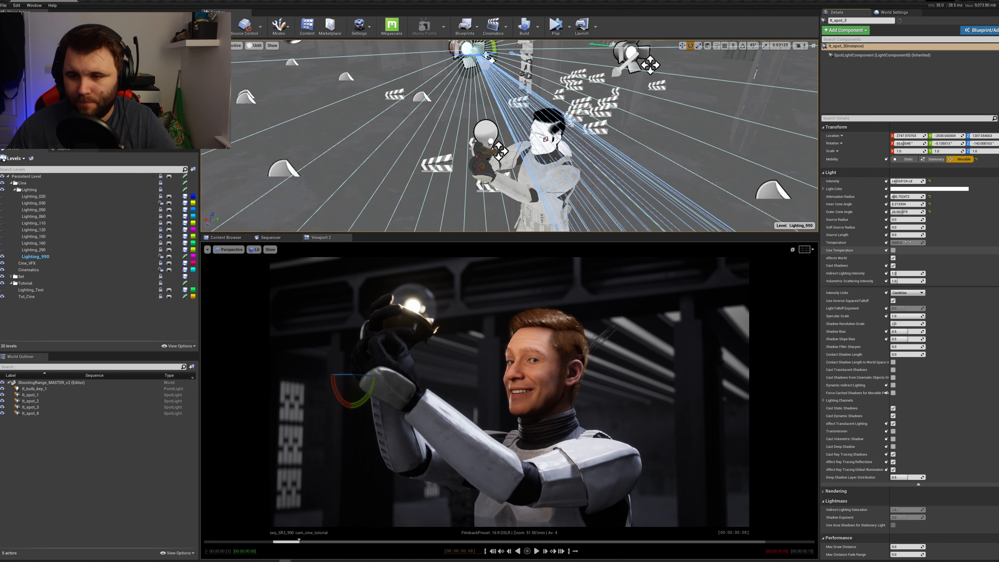
{"action": "left_click", "coordinate": [893, 250]}
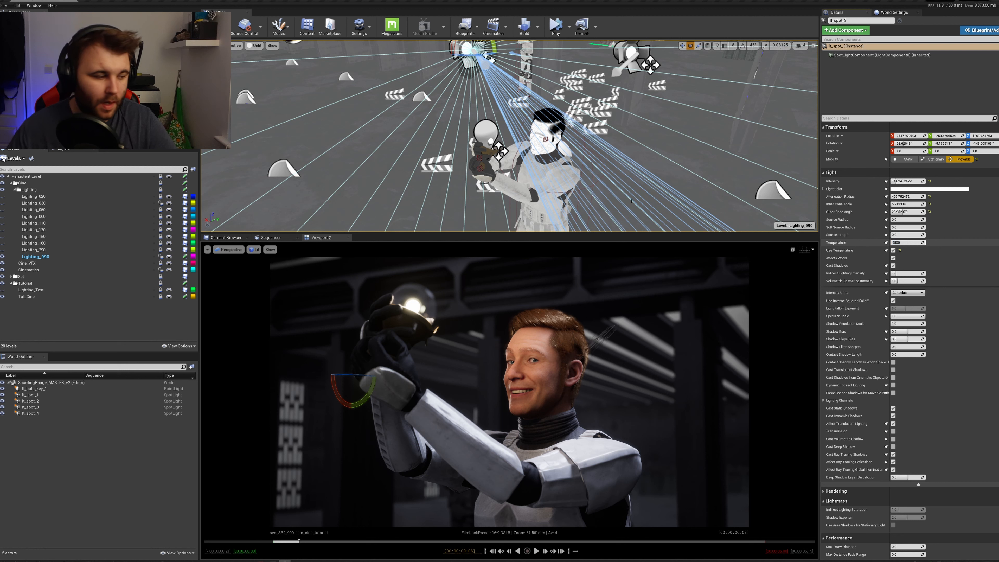
{"action": "key", "text": "Return"}
- Toggle lt_spot_3's Affects World option off and on to compare its contribution to the shot
{"action": "mouse_move", "coordinate": [509, 136]}
{"action": "right_mouse_down"}
{"action": "mouse_move", "coordinate": [488, 146]}
{"action": "mouse_move", "coordinate": [523, 138]}
{"action": "right_mouse_up"}
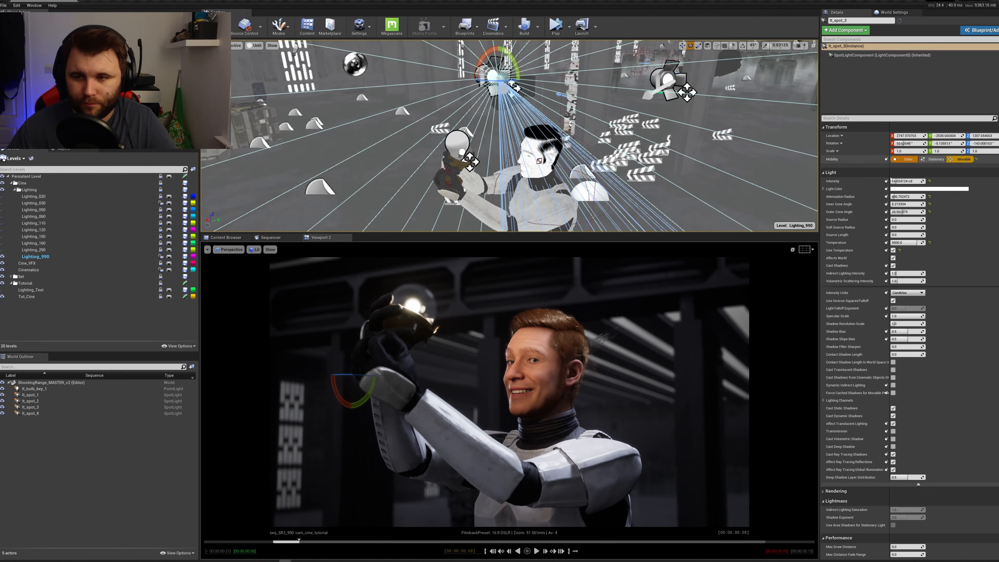
{"action": "left_click", "coordinate": [893, 258]}
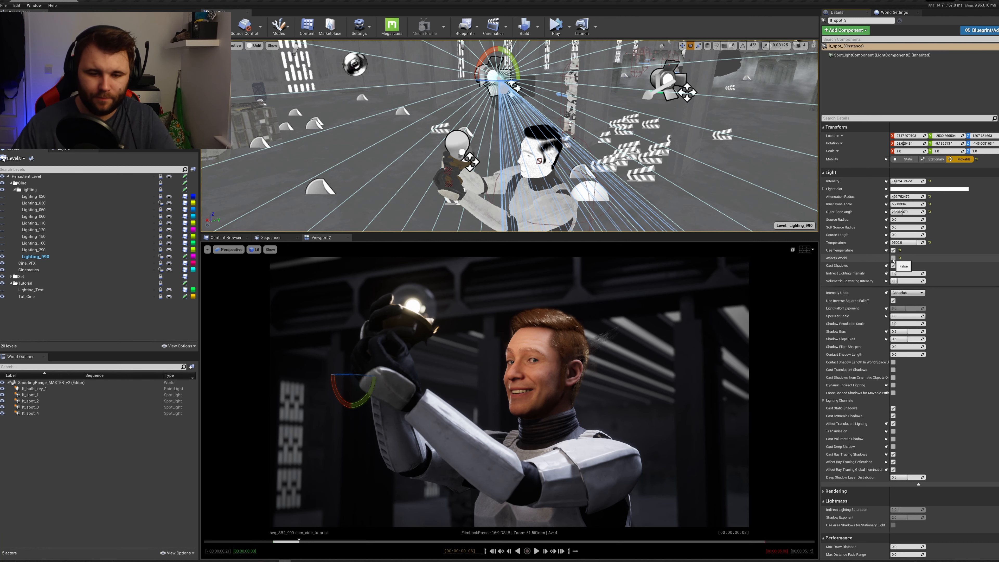
{"action": "left_click", "coordinate": [893, 258]}
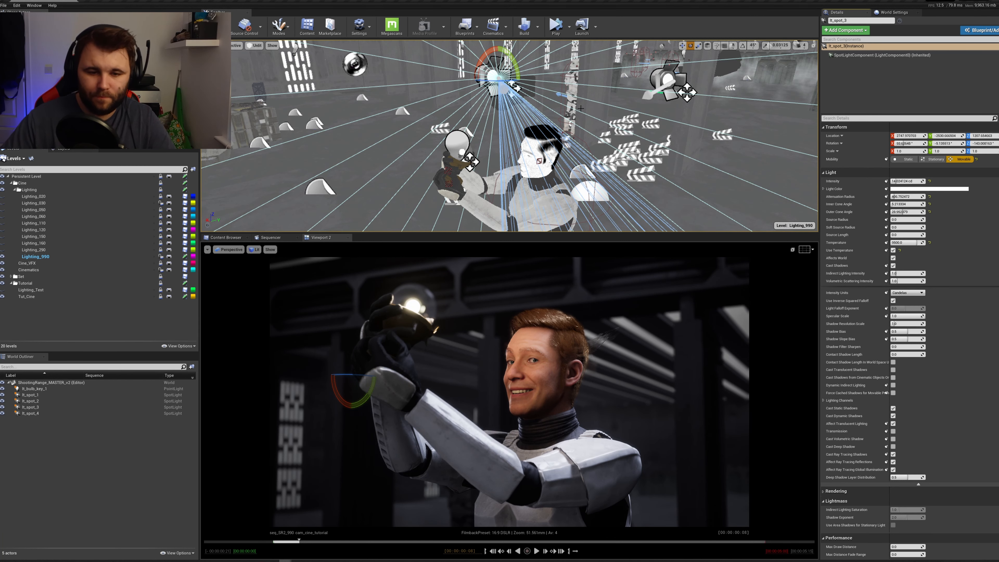
- Select lt_spot_1 in front of the trooper and turn its Affects World option back on
{"action": "right_click_drag", "start_coordinate": [581, 108], "coordinate": [507, 125]}
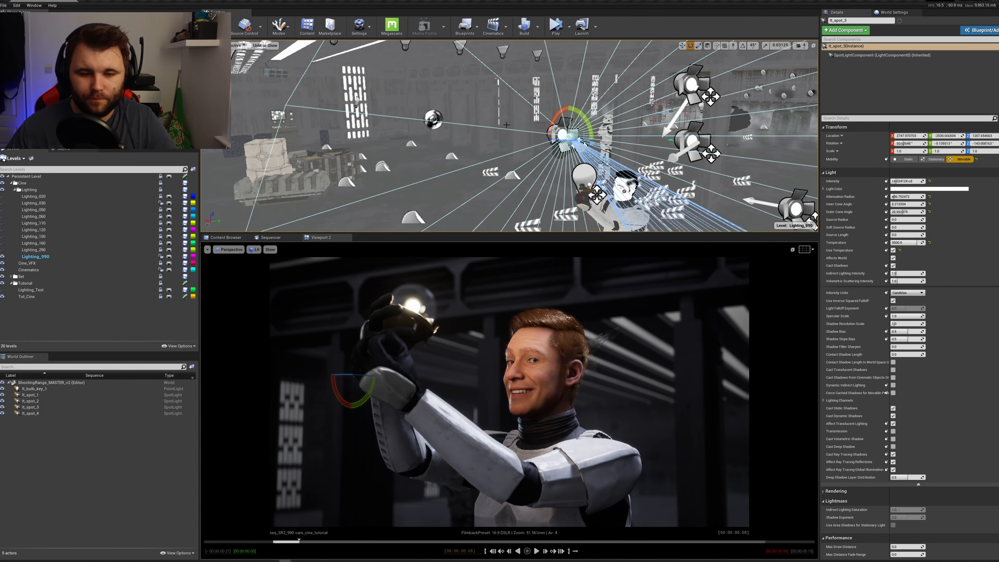
{"action": "right_click_drag", "start_coordinate": [442, 128], "coordinate": [508, 167]}
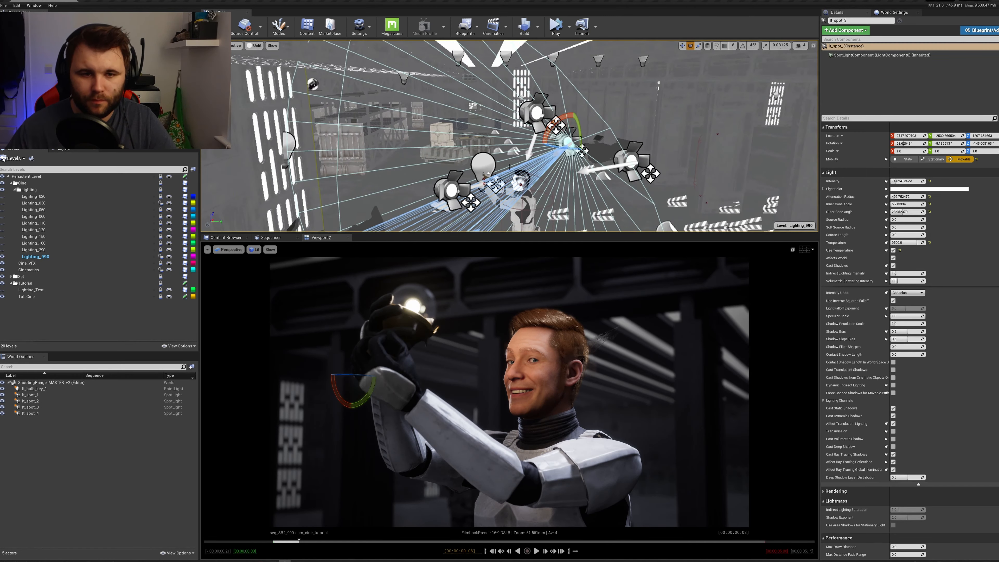
{"action": "left_click", "coordinate": [451, 191]}
{"action": "right_click_drag", "start_coordinate": [451, 190], "coordinate": [409, 216]}
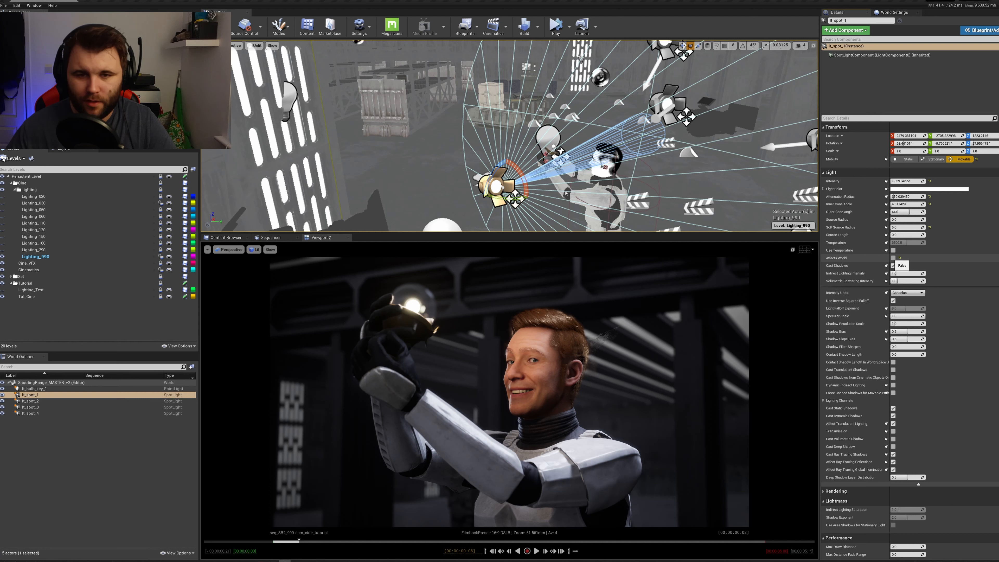
{"action": "left_click", "coordinate": [892, 258]}
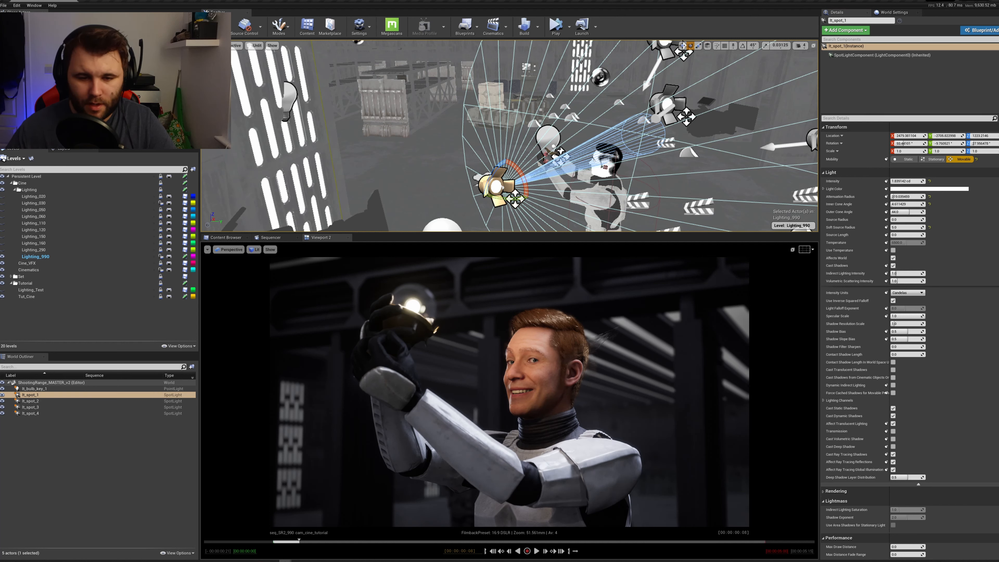
- Toggle lt_spot_1's Affects World option to compare the shot with and without its fill, leaving it enabled
{"action": "right_click", "coordinate": [496, 185]}
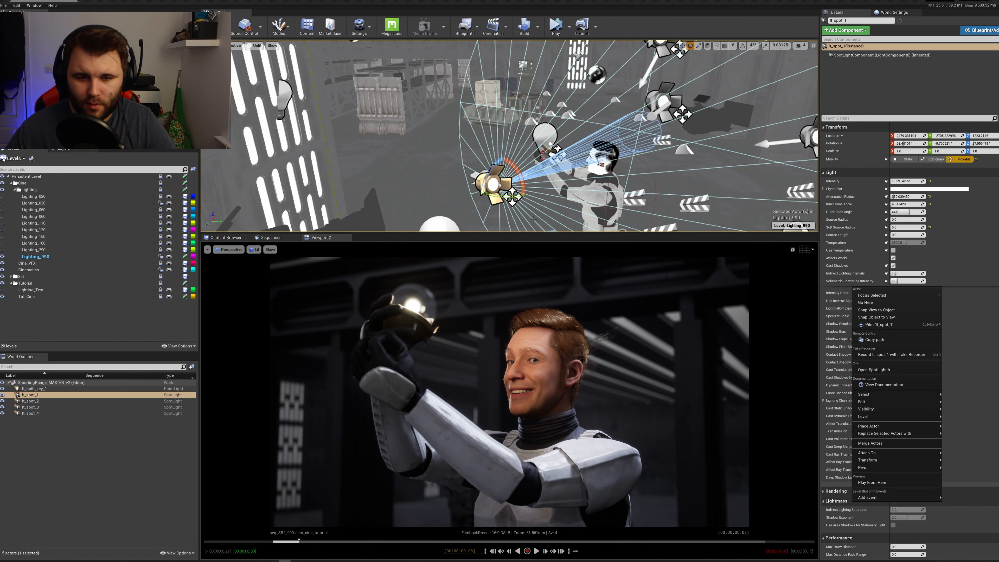
{"action": "left_click", "coordinate": [892, 258]}
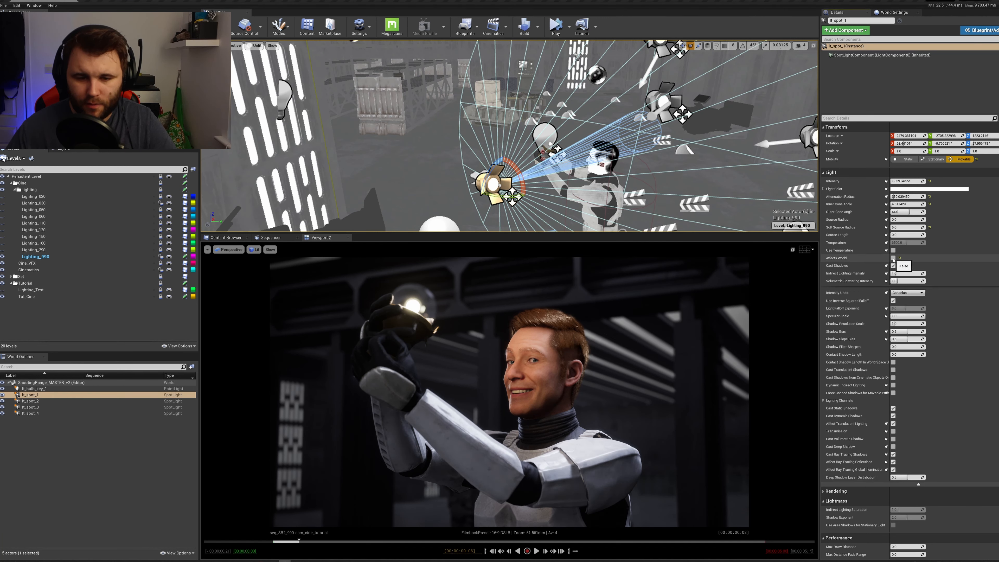
{"action": "left_click", "coordinate": [893, 258]}
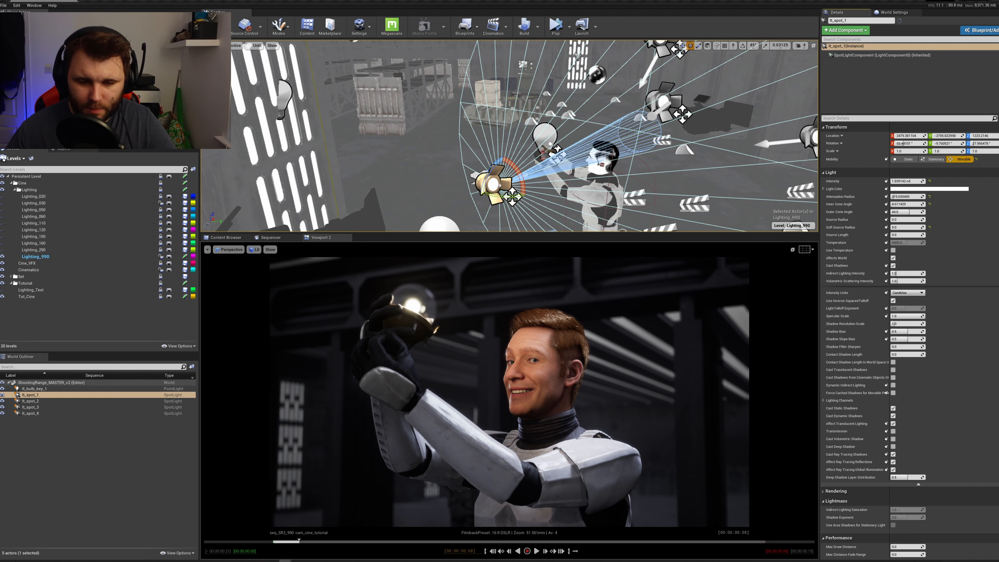
{"action": "left_click", "coordinate": [893, 258]}
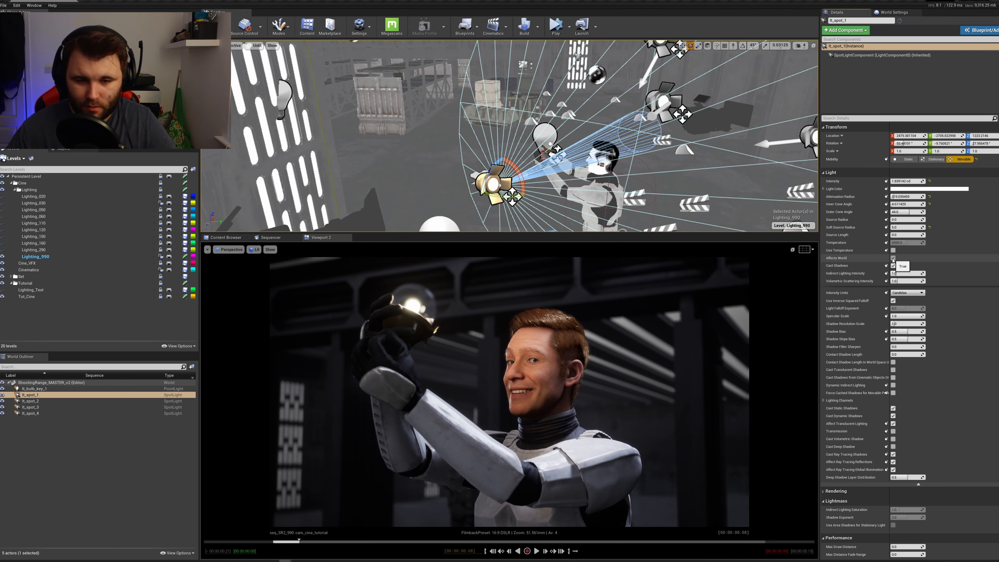
- Save the lighting level and review how the spot lights are arranged around the trooper
{"action": "key", "text": "s"}
{"action": "right_click_drag", "start_coordinate": [590, 138], "coordinate": [593, 119]}
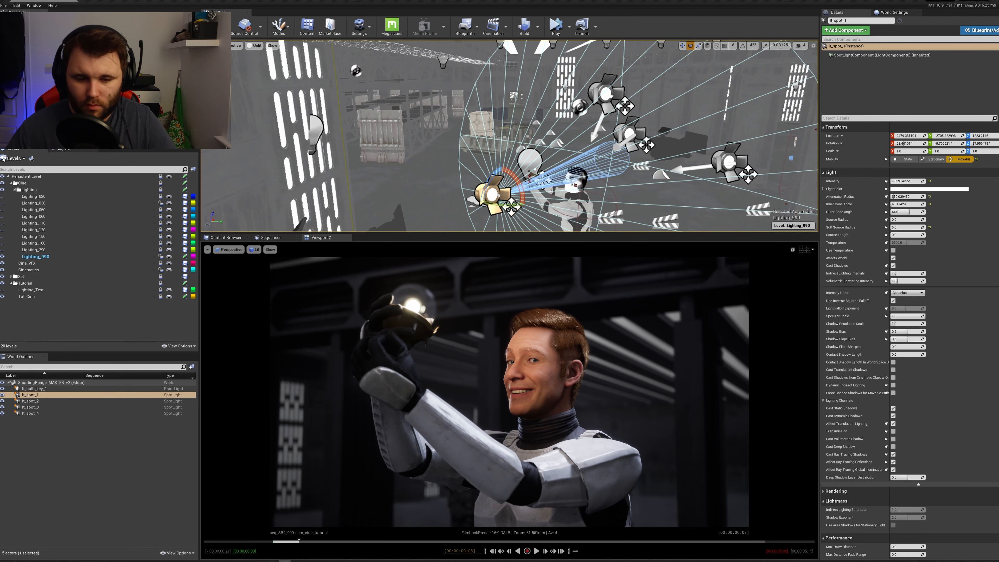
{"action": "right_click_drag", "start_coordinate": [576, 208], "coordinate": [537, 169]}
{"action": "key", "text": "ctrl+s"}
{"action": "mouse_move", "coordinate": [576, 209]}
{"action": "right_mouse_down"}
{"action": "mouse_move", "coordinate": [611, 244]}
{"action": "mouse_move", "coordinate": [575, 214]}
{"action": "right_mouse_up"}
{"action": "key", "text": "w"}
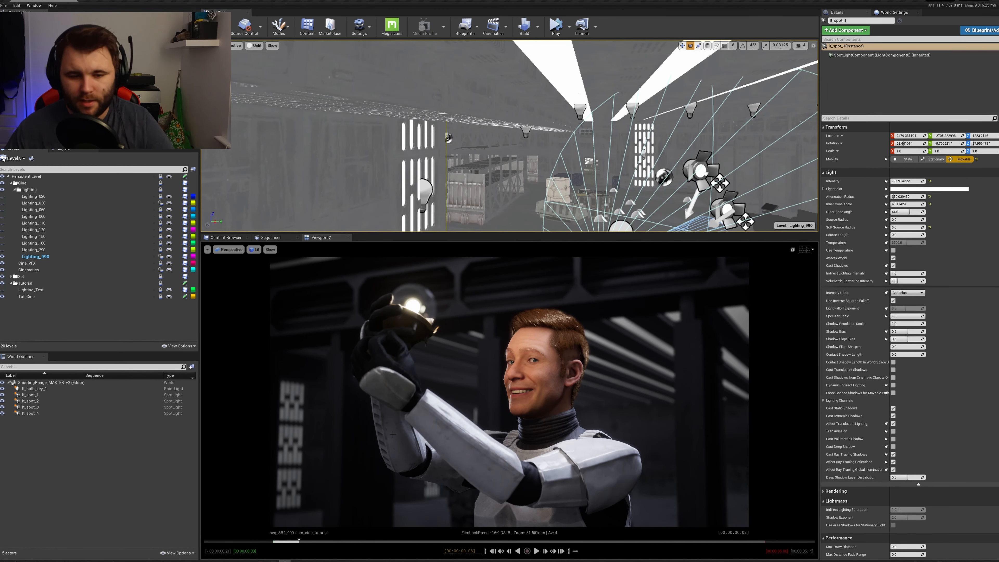
{"action": "right_click_drag", "start_coordinate": [631, 149], "coordinate": [677, 174]}
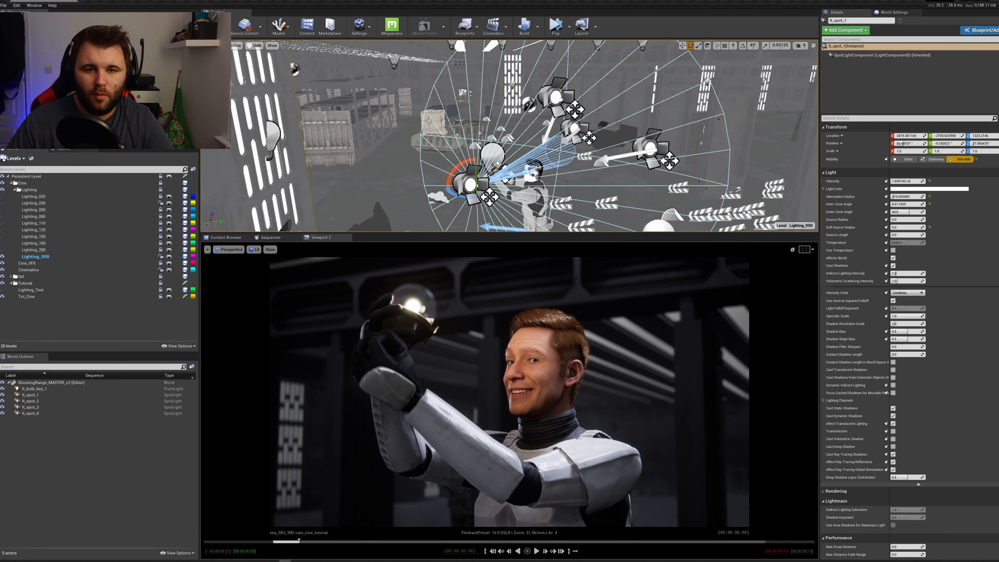
- Duplicate lt_spot_3 and place the copy closer to the trooper's raised arm, beneath lt_spot_2
{"action": "left_click", "coordinate": [555, 96]}
{"action": "key", "text": "d"}
{"action": "right_click_drag", "start_coordinate": [561, 98], "coordinate": [533, 97]}
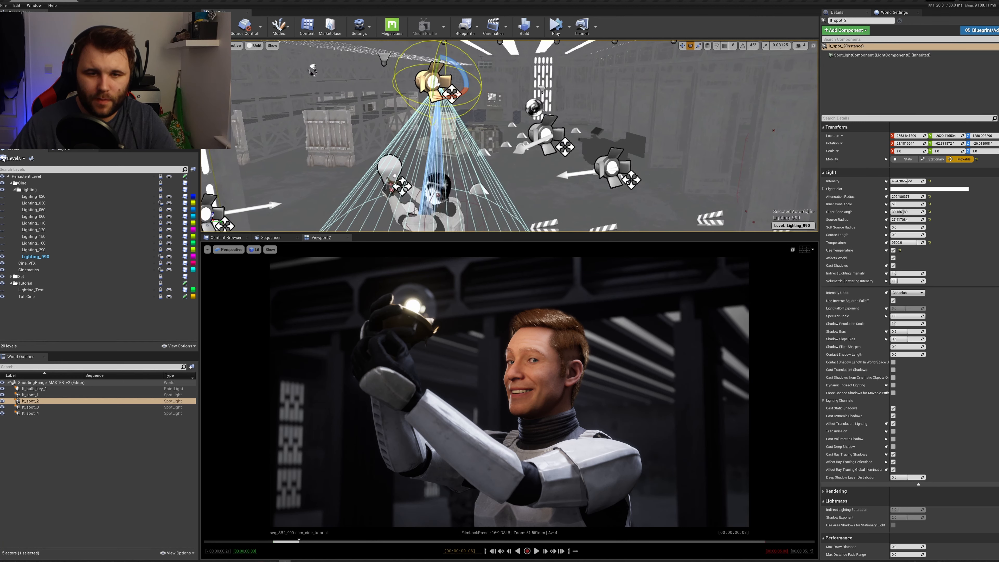
{"action": "left_click", "coordinate": [544, 132]}
{"action": "key", "text": "w"}
{"action": "left_click_drag", "start_coordinate": [543, 135], "coordinate": [437, 142], "text": "alt"}
{"action": "key", "text": "e"}
{"action": "key", "text": "w"}
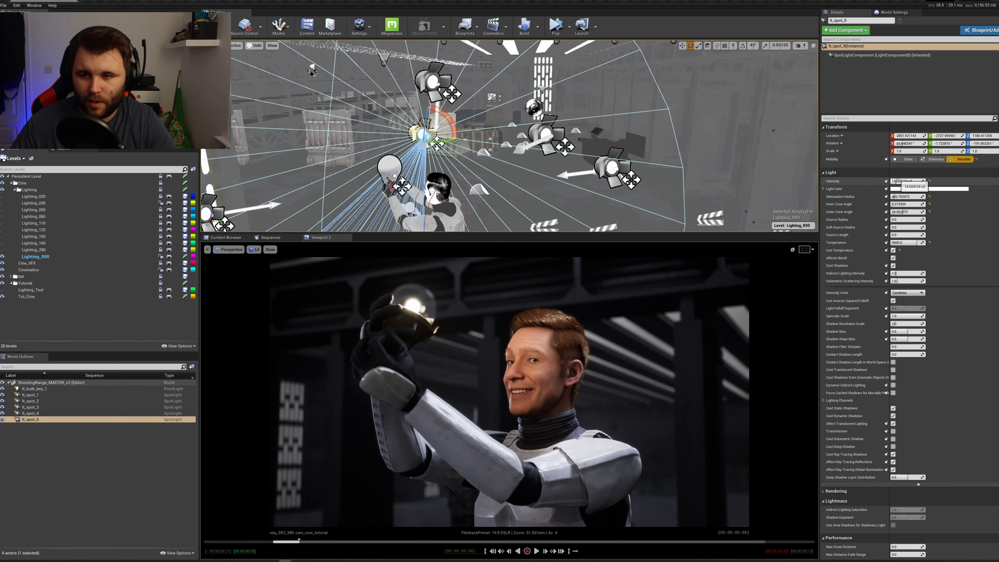
- Raise the duplicated spot's intensity strongly, then move it lower and aim it at the trooper's raised arms as a rim light
{"action": "left_click_drag", "start_coordinate": [903, 181], "coordinate": [923, 181]}
{"action": "right_click_drag", "start_coordinate": [511, 133], "coordinate": [539, 152]}
{"action": "left_click_drag", "start_coordinate": [402, 105], "coordinate": [398, 150]}
{"action": "key", "text": "w"}
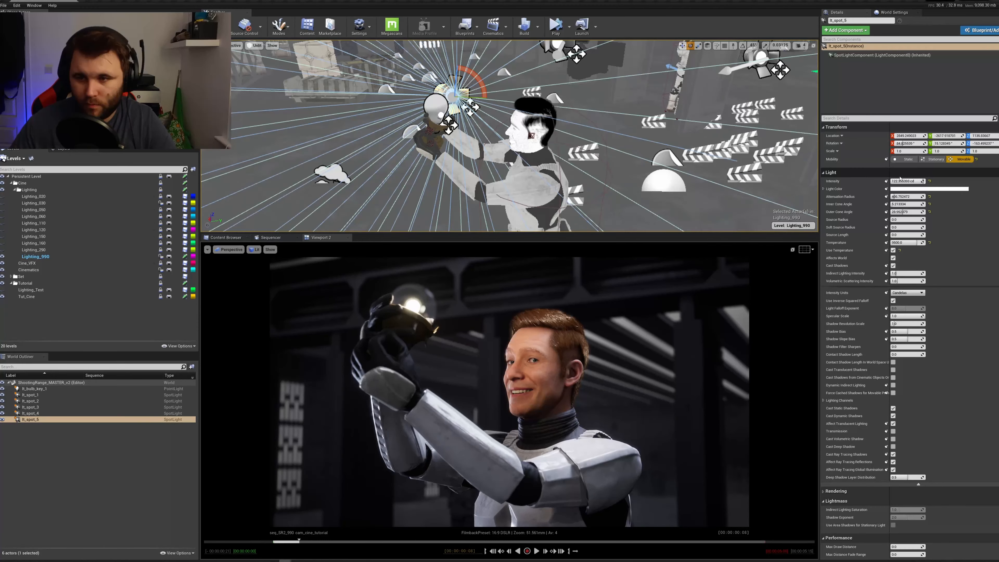
- Set lt_spot_5's intensity to about 111 cd, reduce its Attenuation Radius to just past the trooper, and save the level
{"action": "left_click_drag", "start_coordinate": [909, 182], "coordinate": [919, 196]}
{"action": "right_click_drag", "start_coordinate": [509, 135], "coordinate": [661, 136]}
{"action": "key", "text": "w"}
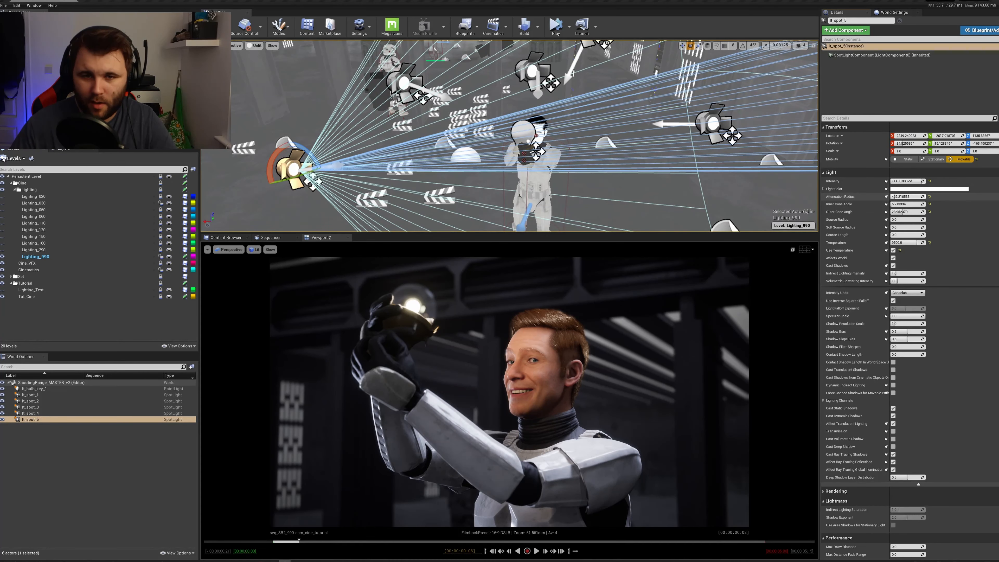
{"action": "left_click_drag", "start_coordinate": [893, 197], "coordinate": [884, 197]}
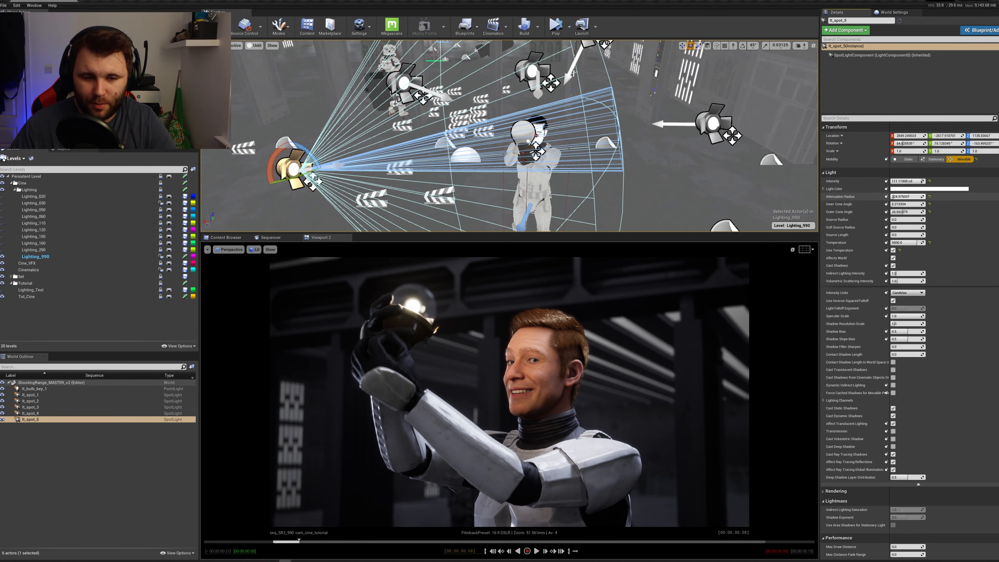
{"action": "right_click_drag", "start_coordinate": [677, 133], "coordinate": [613, 134]}
{"action": "key", "text": "ctrl+s"}
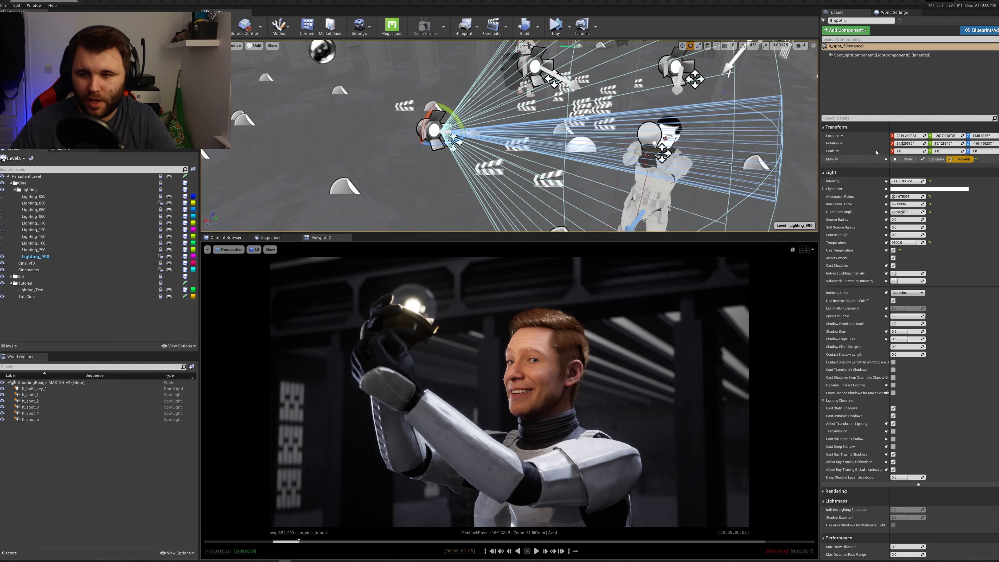
- Reduce lt_spot_5's intensity to about 42 cd and turn Affects World off and back on to compare its contribution
{"action": "mouse_move", "coordinate": [920, 181]}
{"action": "left_mouse_down"}
{"action": "mouse_move", "coordinate": [866, 181]}
{"action": "mouse_move", "coordinate": [906, 181]}
{"action": "left_mouse_up"}
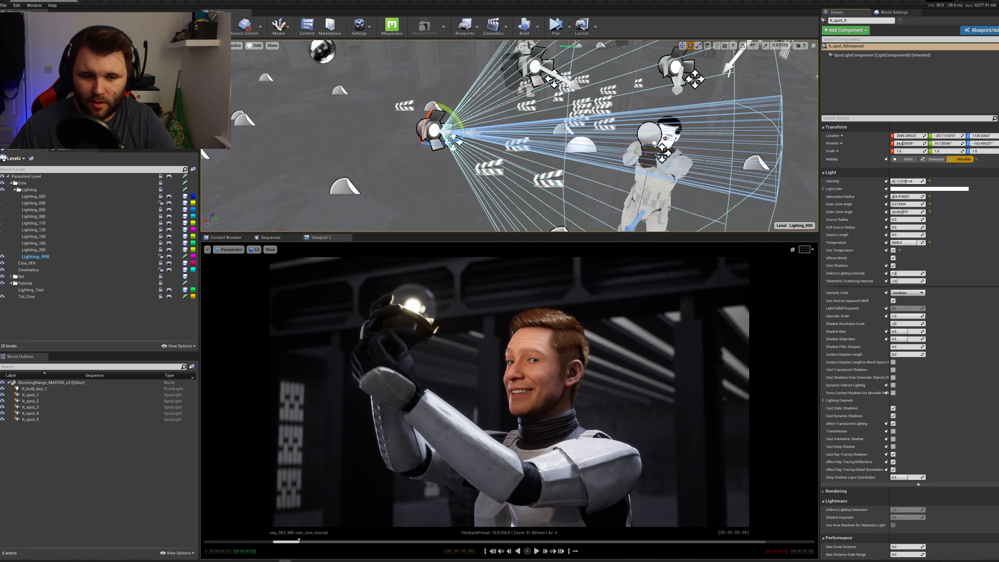
{"action": "left_click", "coordinate": [893, 258]}
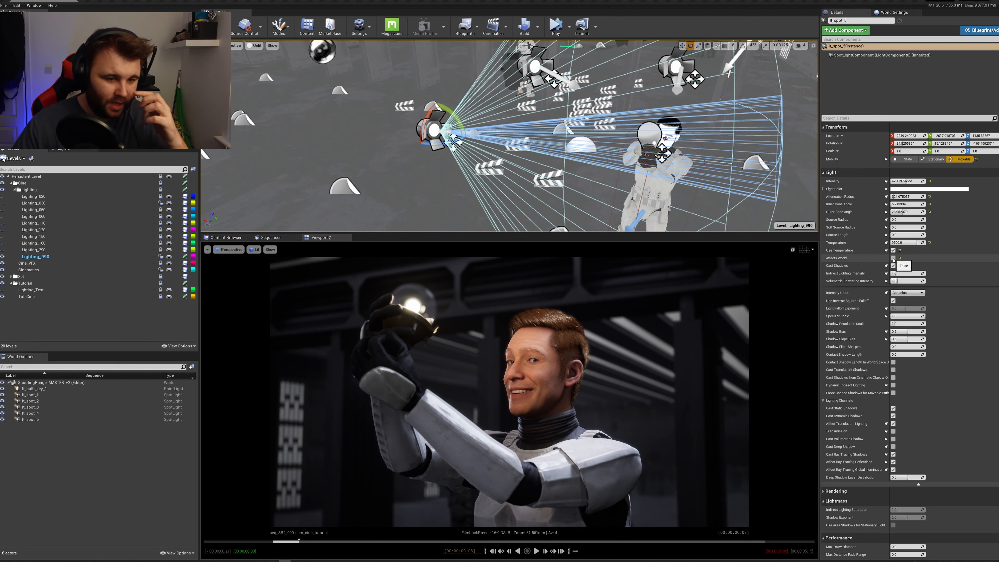
{"action": "left_click", "coordinate": [893, 258]}
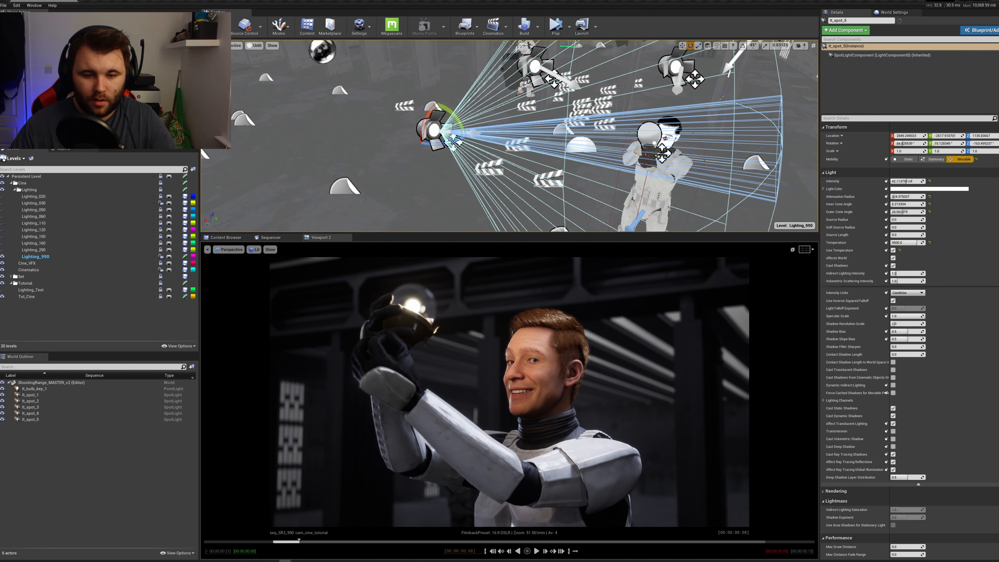
{"action": "right_click_drag", "start_coordinate": [450, 144], "coordinate": [488, 154]}
{"action": "key", "text": "w"}
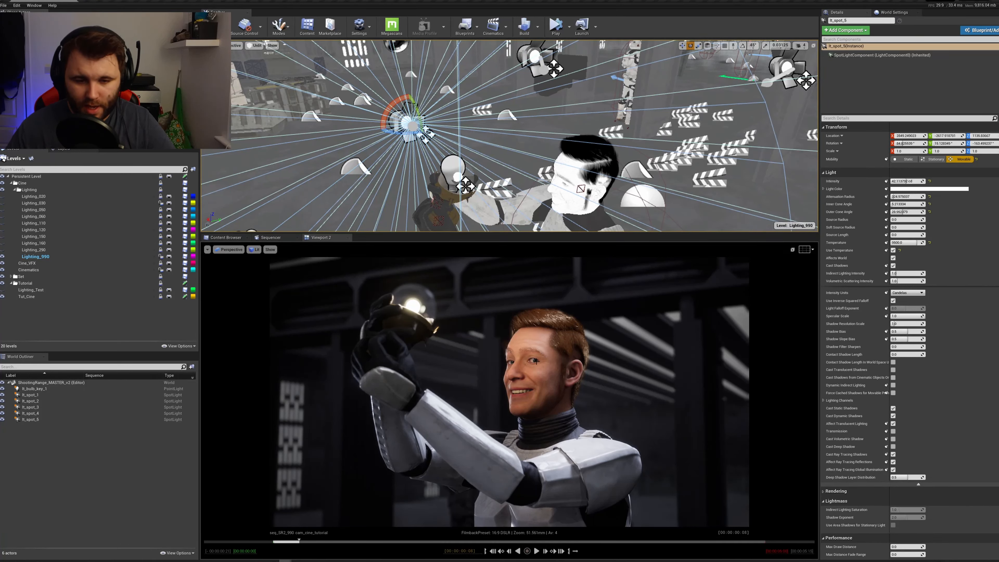
- At frame 9, raise cam_cine_tutorial's Current Focal Length to about 165 mm for a close-up of the trooper's face
{"action": "left_click", "coordinate": [271, 237]}
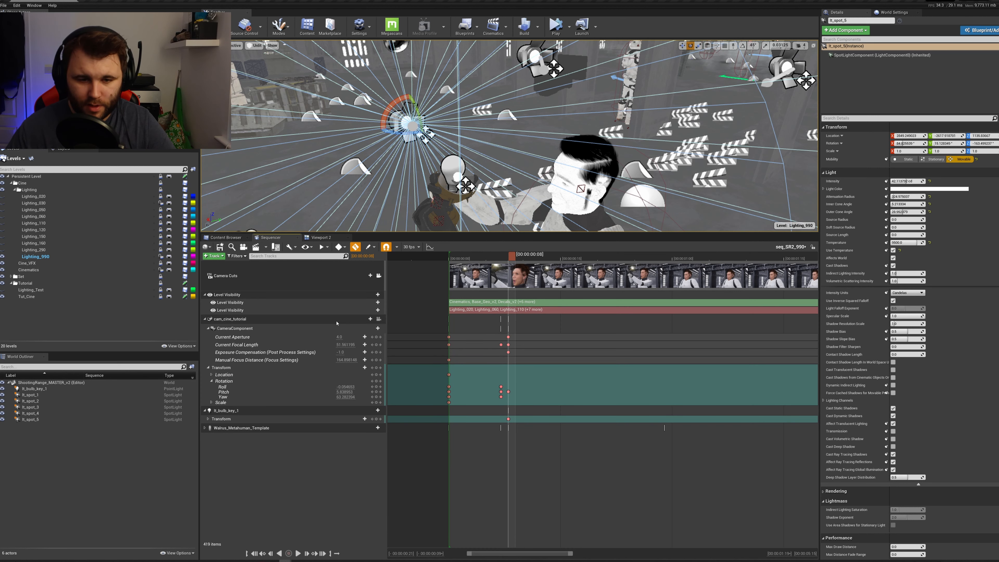
{"action": "left_click", "coordinate": [520, 258]}
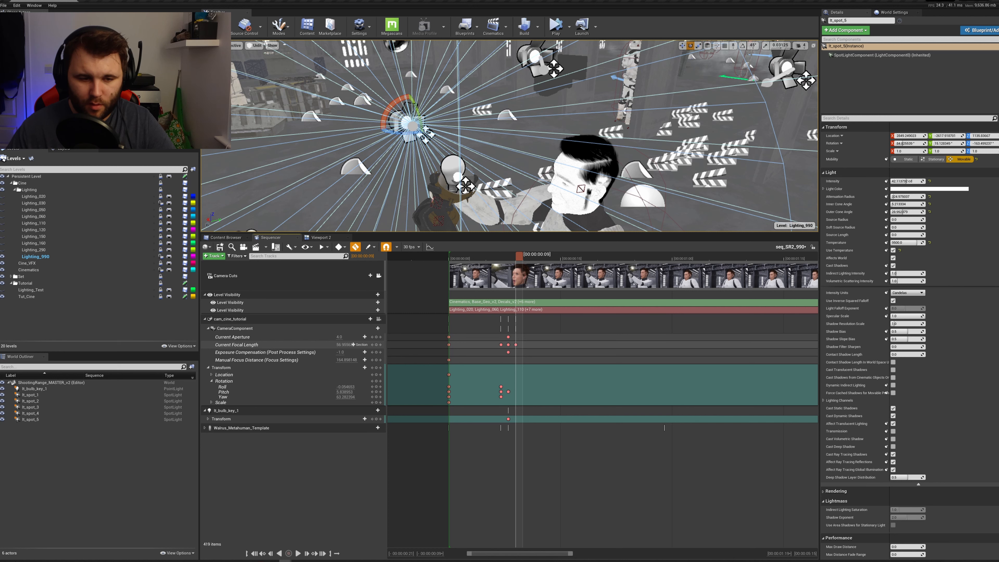
{"action": "left_click_drag", "start_coordinate": [344, 345], "coordinate": [355, 344]}
{"action": "left_click", "coordinate": [329, 237]}
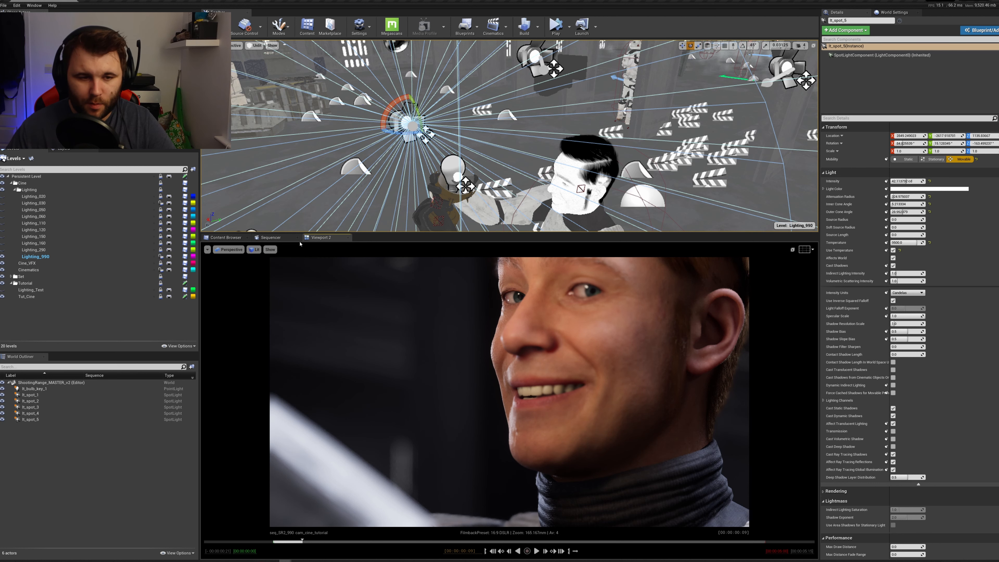
{"action": "left_click", "coordinate": [291, 238]}
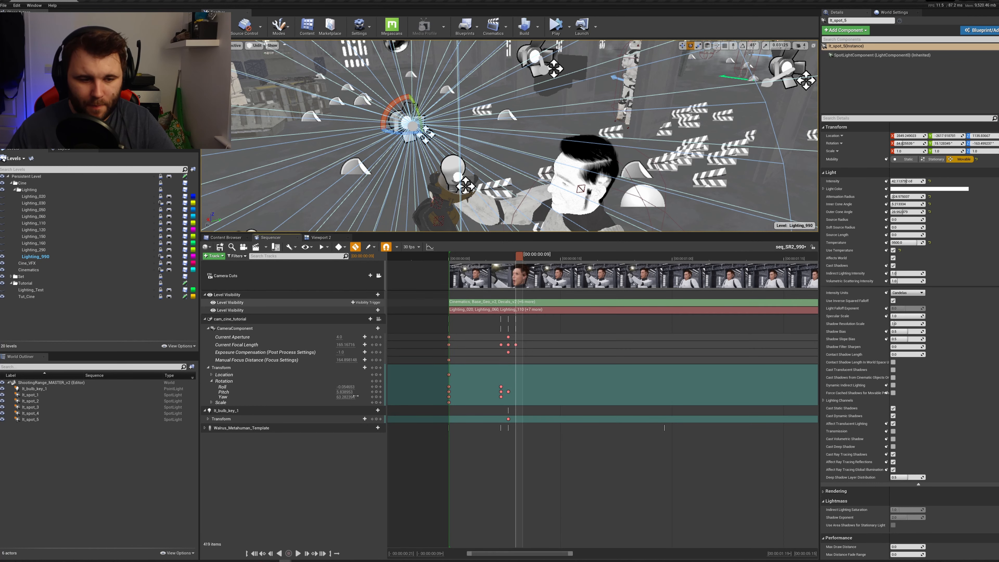
- Dock the Sequencer beside the camera view and adjust the camera's pitch and yaw to frame the trooper's face
{"action": "left_click", "coordinate": [344, 391]}
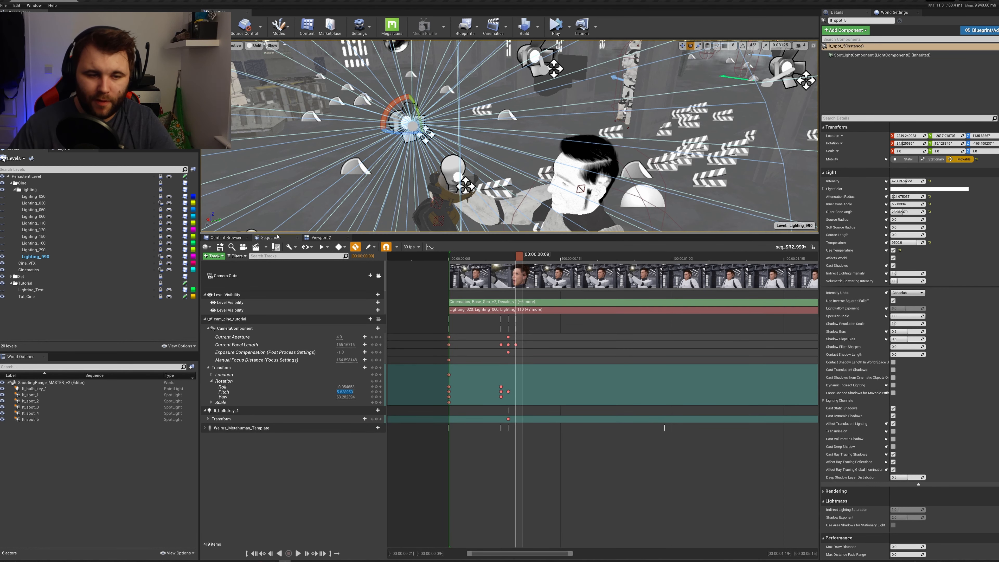
{"action": "left_click", "coordinate": [298, 238]}
{"action": "left_click_drag", "start_coordinate": [811, 354], "coordinate": [810, 354]}
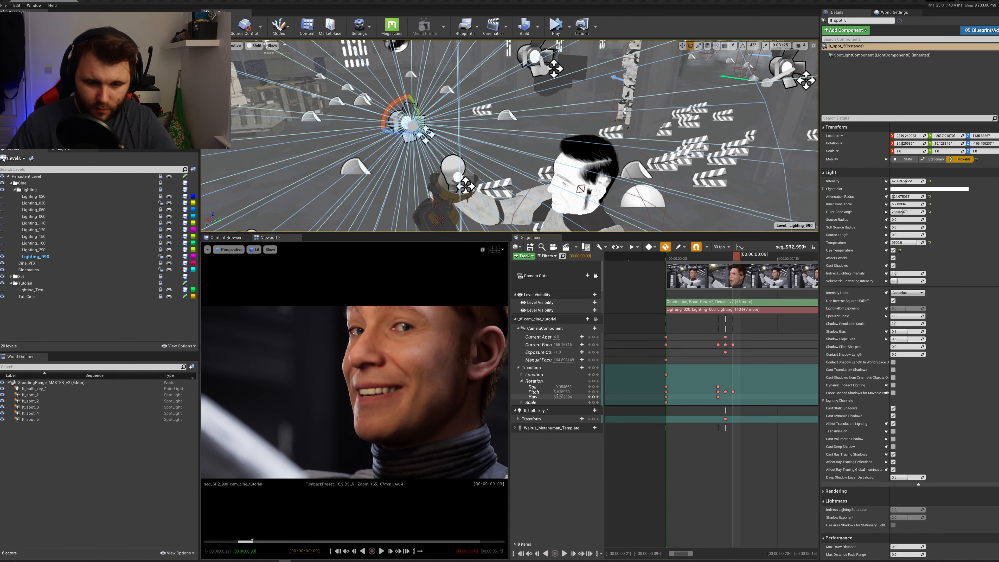
{"action": "mouse_move", "coordinate": [561, 392]}
{"action": "left_mouse_down"}
{"action": "mouse_move", "coordinate": [590, 391]}
{"action": "mouse_move", "coordinate": [578, 396]}
{"action": "left_mouse_up"}
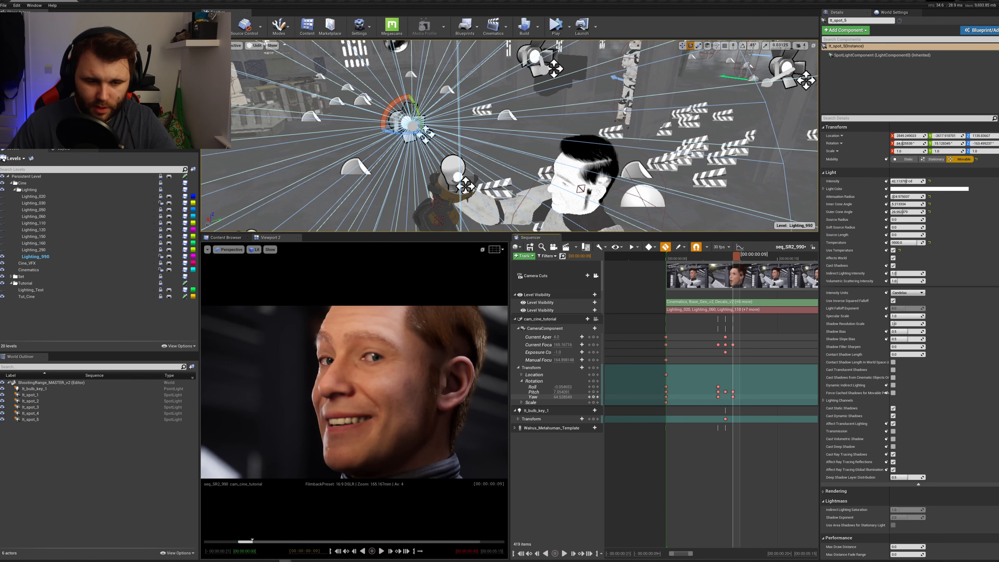
{"action": "left_click_drag", "start_coordinate": [556, 344], "coordinate": [571, 360]}
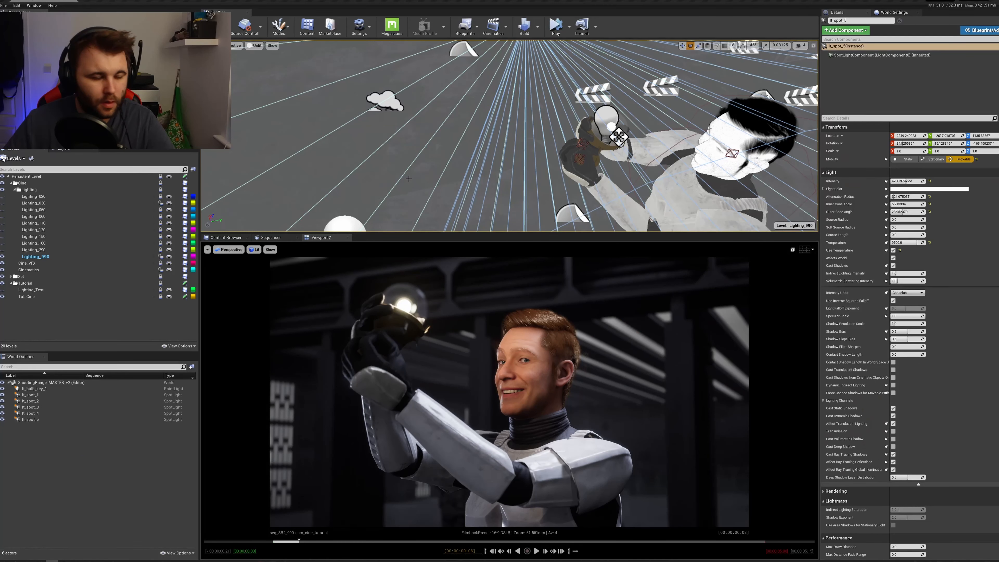
- Add a spot light near the bulb in the trooper's raised hand and rename it lt_bulb_fake_1
{"action": "right_click_drag", "start_coordinate": [408, 179], "coordinate": [483, 147]}
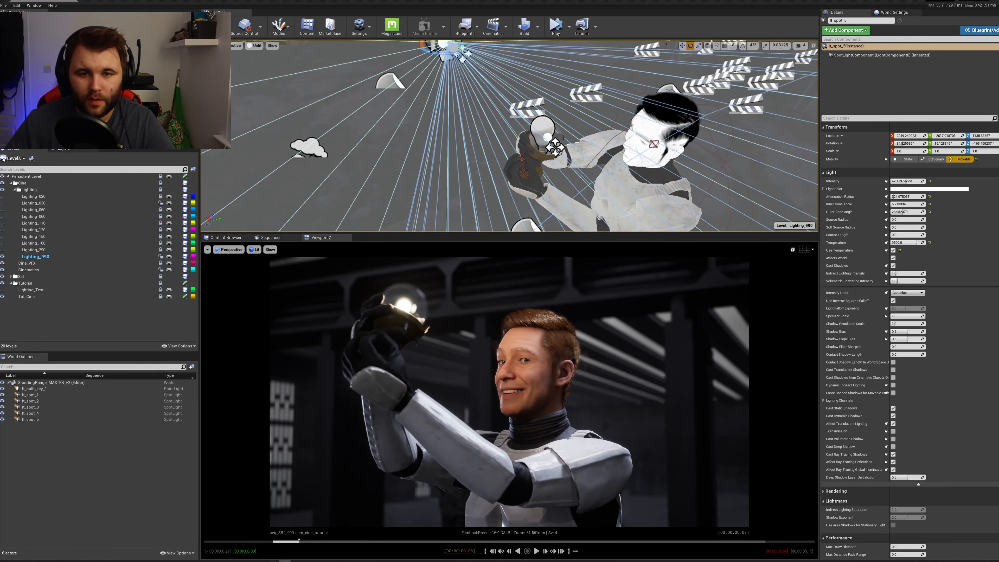
{"action": "right_click_drag", "start_coordinate": [409, 185], "coordinate": [435, 194]}
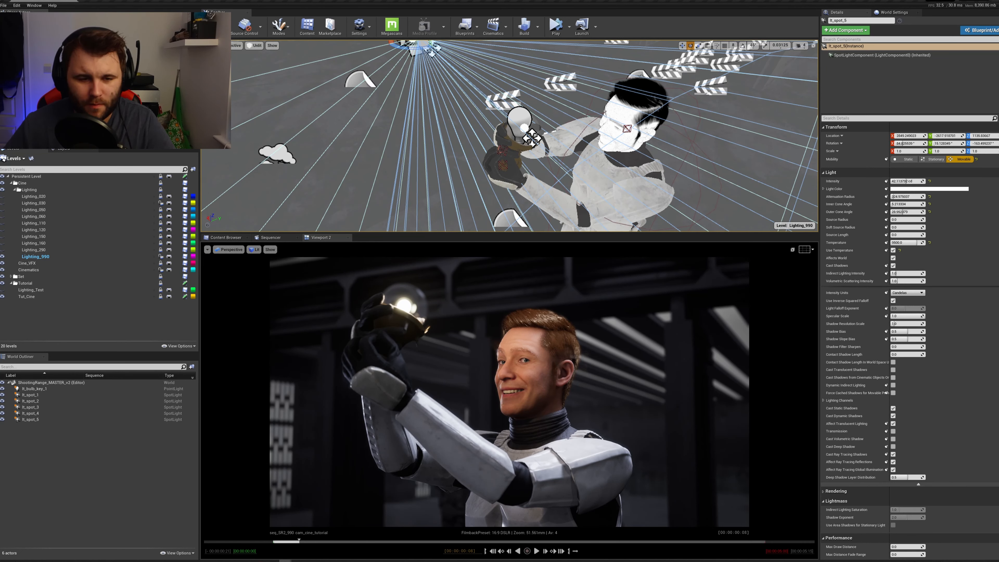
{"action": "left_click", "coordinate": [39, 390]}
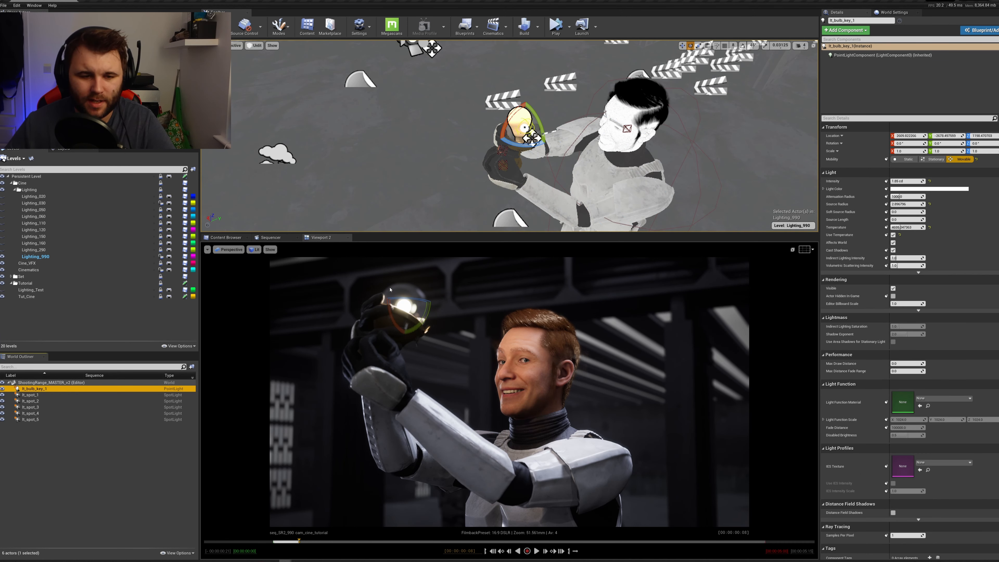
{"action": "right_click", "coordinate": [433, 254]}
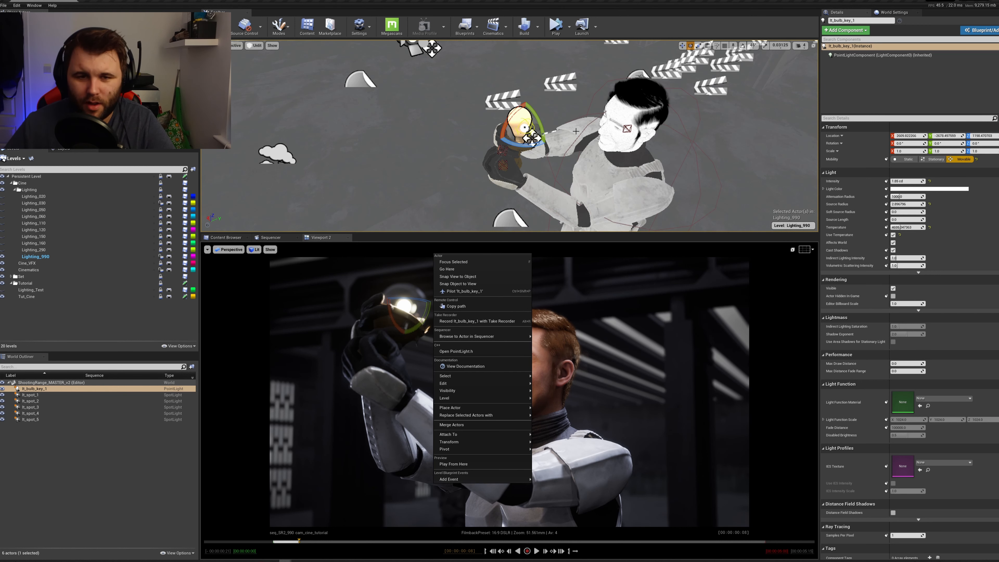
{"action": "right_click_drag", "start_coordinate": [575, 131], "coordinate": [599, 132]}
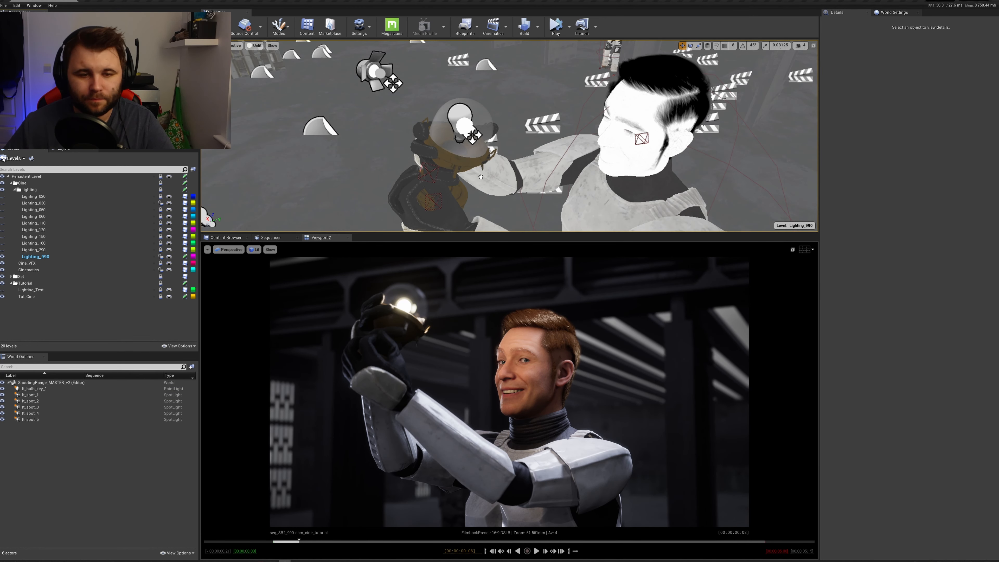
{"action": "left_click_drag", "start_coordinate": [480, 176], "coordinate": [481, 176]}
{"action": "scroll", "coordinate": [480, 176], "scroll_direction": "down", "scroll_amount": 5}
{"action": "right_click", "coordinate": [511, 168]}
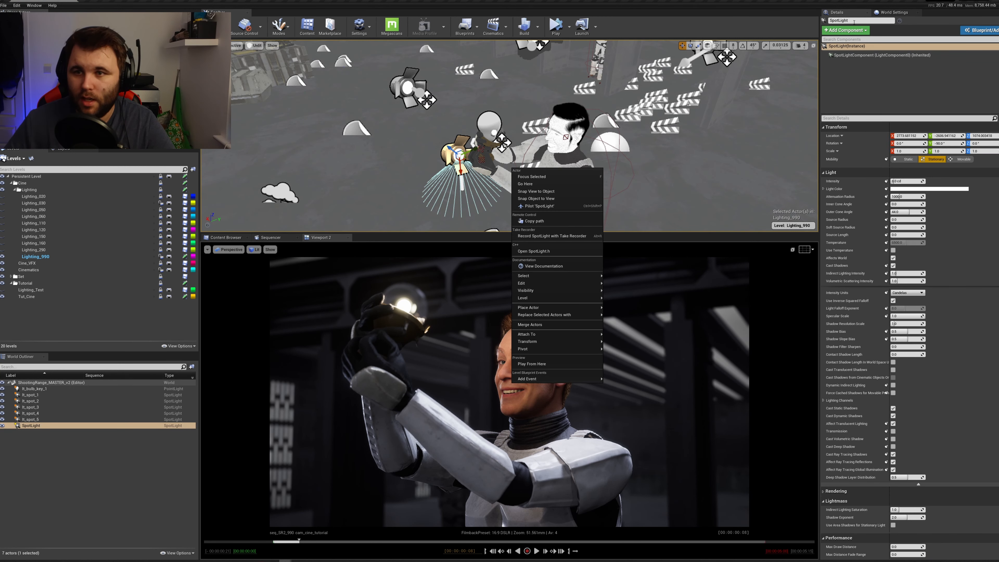
{"action": "left_click", "coordinate": [854, 21]}
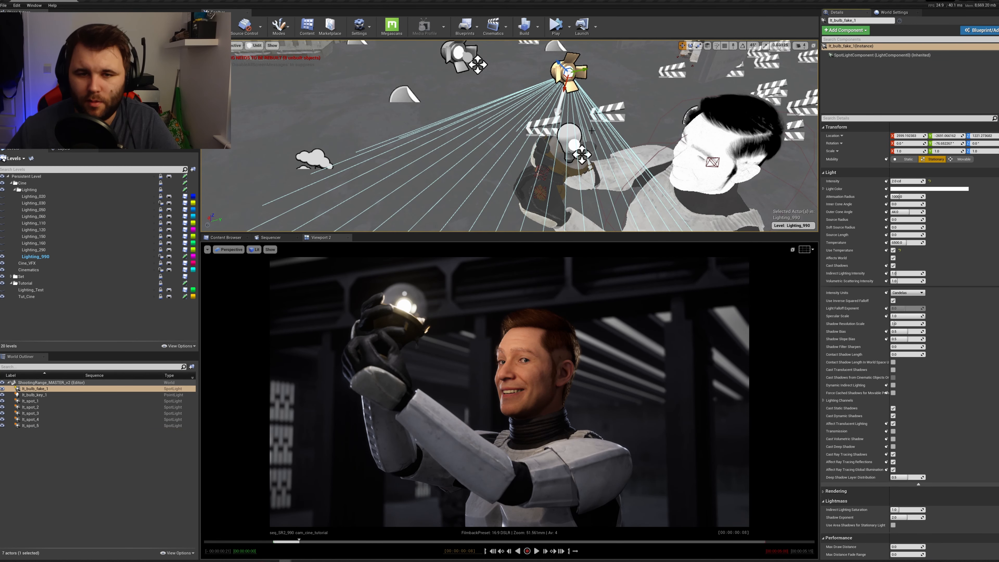
- Set lt_bulb_fake_1's intensity to 1.0 cd and its temperature to 4500, and save the level
{"action": "right_click_drag", "start_coordinate": [518, 122], "coordinate": [538, 133]}
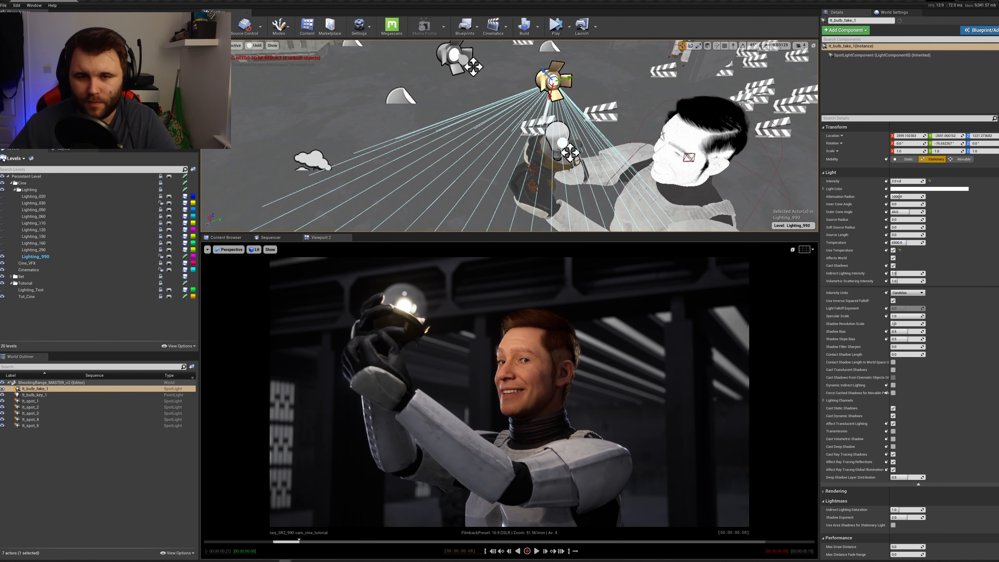
{"action": "mouse_move", "coordinate": [510, 135]}
{"action": "right_mouse_down"}
{"action": "mouse_move", "coordinate": [571, 150]}
{"action": "mouse_move", "coordinate": [523, 135]}
{"action": "right_mouse_up"}
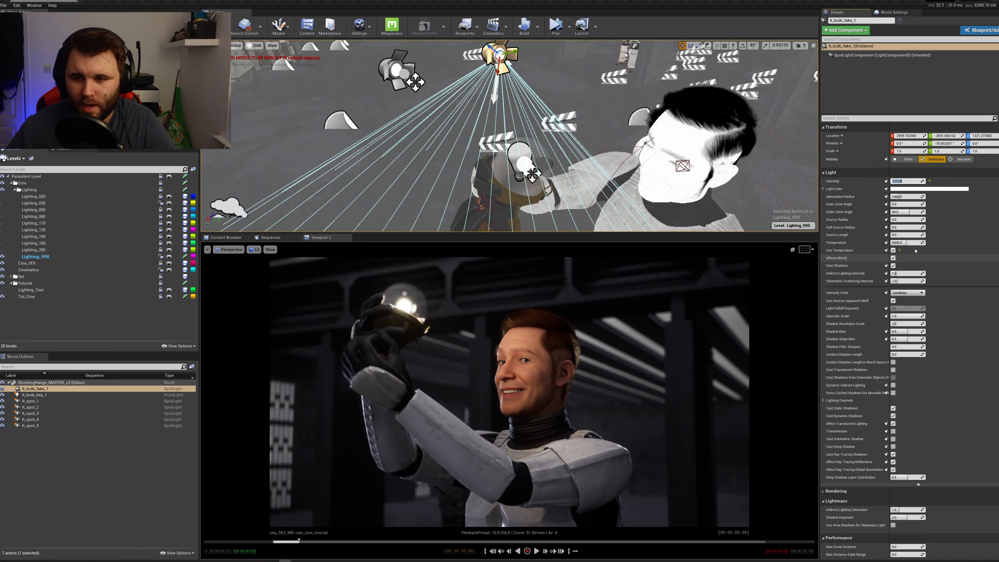
{"action": "left_click", "coordinate": [908, 242]}
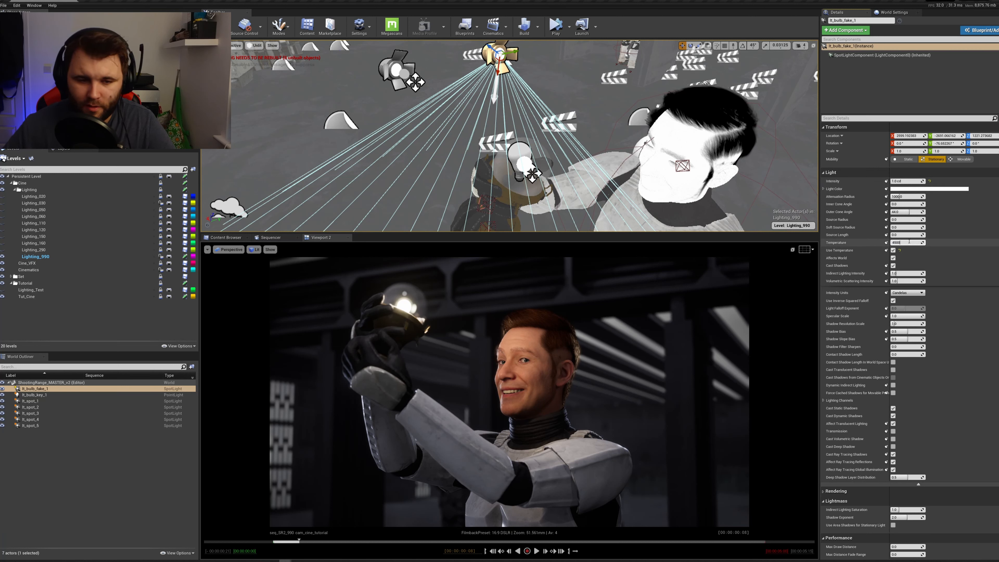
{"action": "right_click_drag", "start_coordinate": [472, 166], "coordinate": [423, 120]}
{"action": "key", "text": "ctrl+s"}
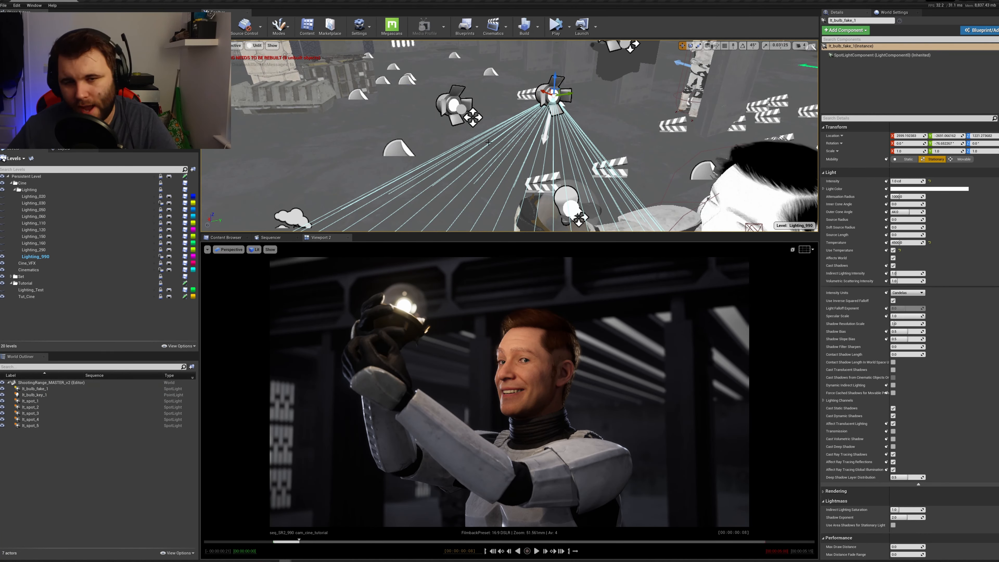
- Reposition and tilt lt_bulb_fake_1 above the trooper's bulb with a small source radius, and save the level
{"action": "right_click_drag", "start_coordinate": [489, 142], "coordinate": [493, 172]}
{"action": "left_click", "coordinate": [550, 66]}
{"action": "key", "text": "d"}
{"action": "right_click_drag", "start_coordinate": [464, 137], "coordinate": [421, 80]}
{"action": "key", "text": "s"}
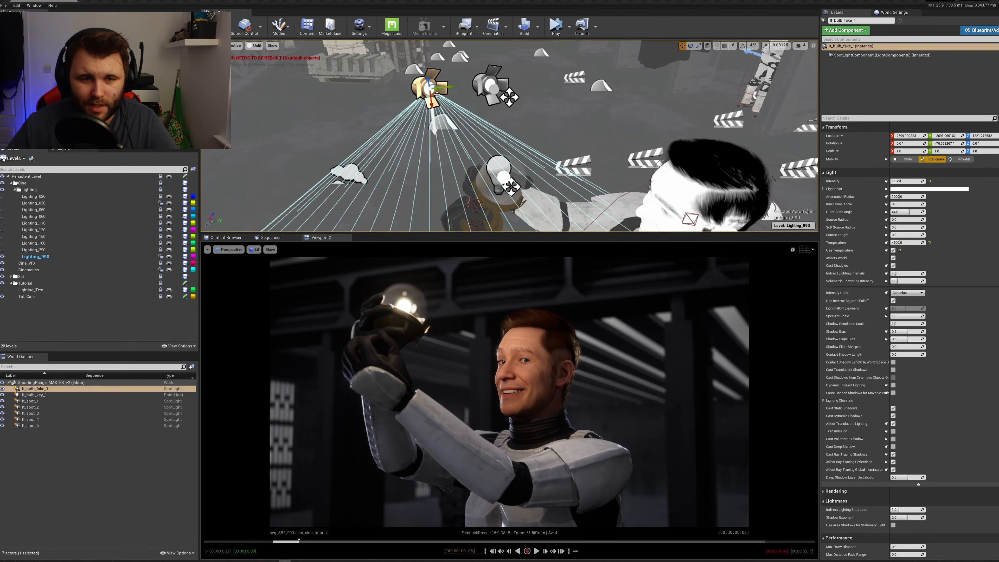
{"action": "left_click_drag", "start_coordinate": [438, 95], "coordinate": [489, 112]}
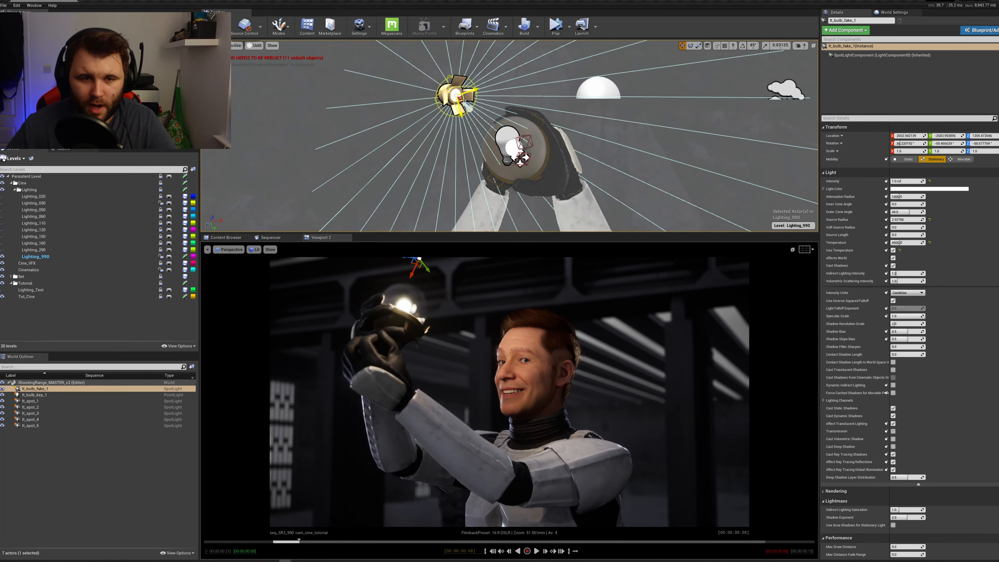
{"action": "left_click_drag", "start_coordinate": [461, 100], "coordinate": [467, 63]}
{"action": "right_click_drag", "start_coordinate": [541, 135], "coordinate": [515, 107]}
{"action": "key", "text": "ctrl+s"}
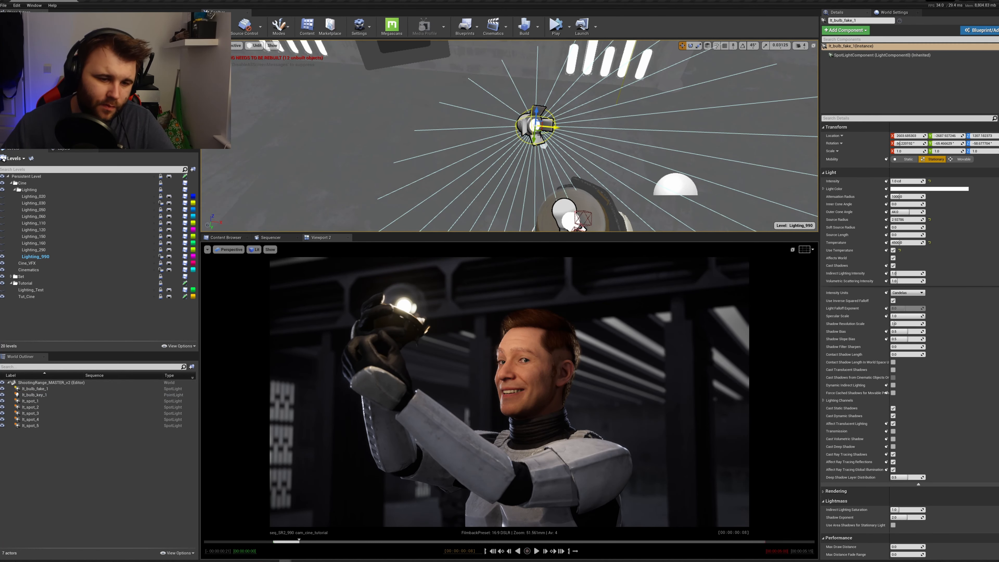
- Shift lt_bulb_fake_1 slightly sideways above the raised hand, rotate its beam, and save the level
{"action": "left_click", "coordinate": [549, 124]}
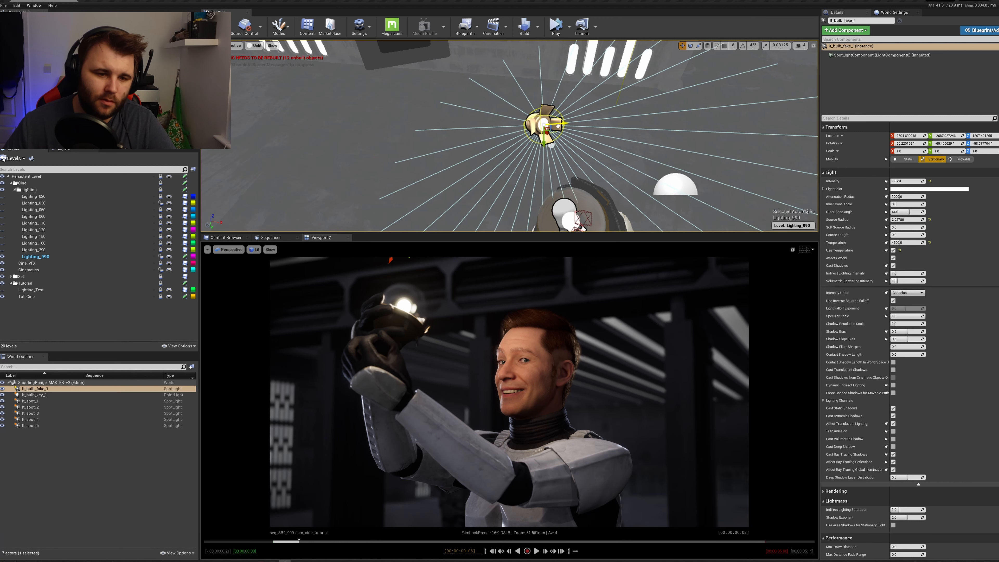
{"action": "left_click_drag", "start_coordinate": [557, 126], "coordinate": [533, 125]}
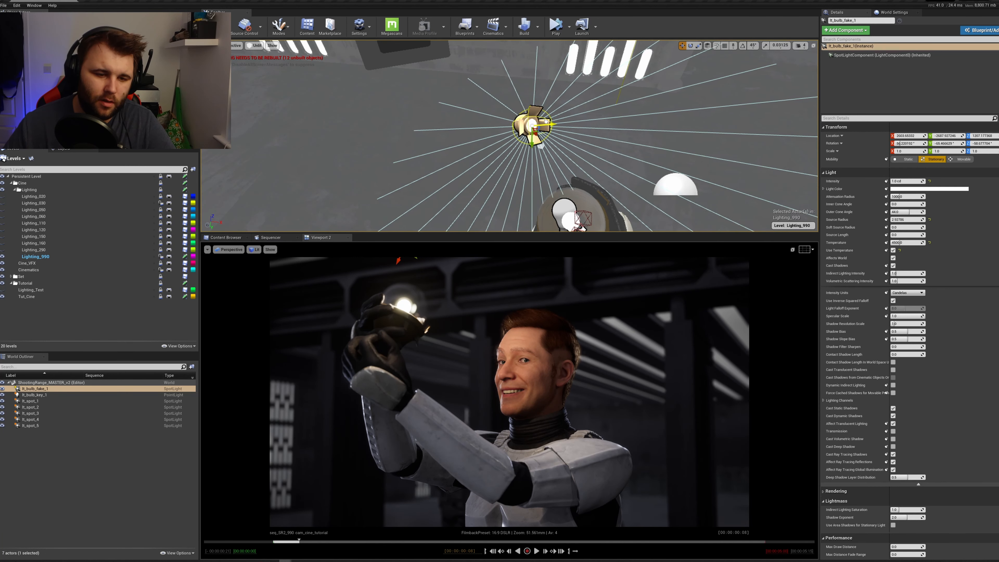
{"action": "left_click_drag", "start_coordinate": [510, 132], "coordinate": [571, 154]}
{"action": "right_click_drag", "start_coordinate": [572, 154], "coordinate": [572, 170]}
{"action": "key", "text": "ctrl+s"}
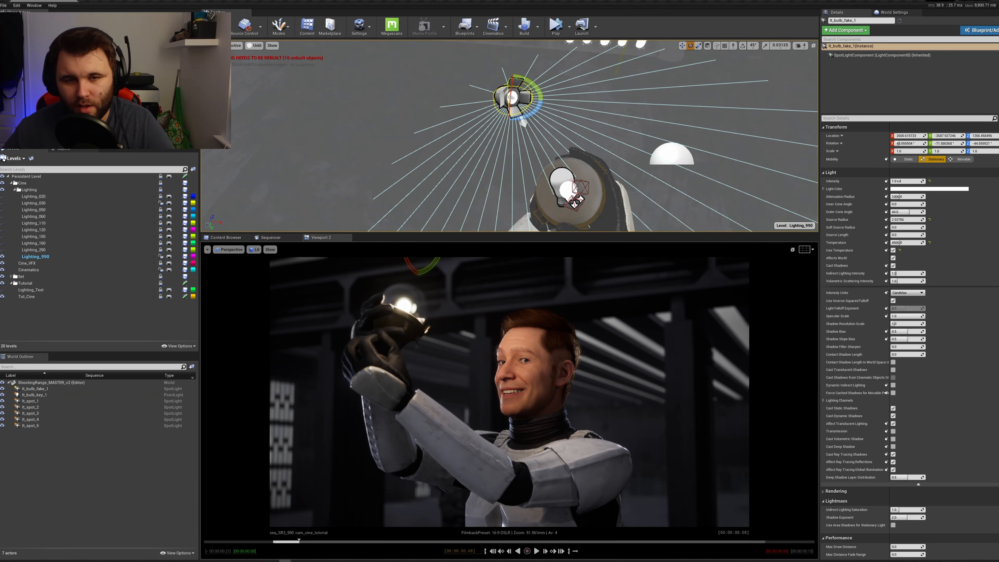
- Rotate lt_bulb_fake_1 further to refine how its light falls around the trooper's hands, and save the level
{"action": "left_click", "coordinate": [523, 123]}
{"action": "mouse_move", "coordinate": [523, 123]}
{"action": "left_mouse_down"}
{"action": "mouse_move", "coordinate": [513, 103]}
{"action": "mouse_move", "coordinate": [535, 109]}
{"action": "left_mouse_up"}
{"action": "right_click_drag", "start_coordinate": [534, 109], "coordinate": [644, 118]}
{"action": "key", "text": "ctrl+s"}
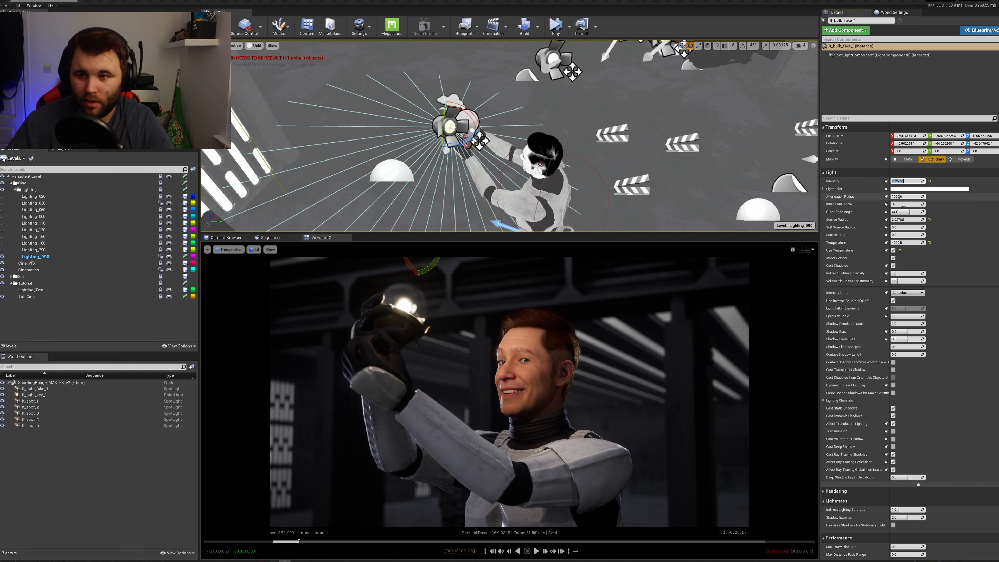
- Adjust lt_bulb_fake_1's Attenuation Radius and save the level
{"action": "mouse_move", "coordinate": [896, 197]}
{"action": "left_mouse_down"}
{"action": "mouse_move", "coordinate": [869, 196]}
{"action": "mouse_move", "coordinate": [902, 197]}
{"action": "left_mouse_up"}
{"action": "right_click_drag", "start_coordinate": [629, 134], "coordinate": [595, 124]}
{"action": "key", "text": "ctrl+s"}
- Select lt_spot_2 and switch its Affects World off and back on to compare its effect on the shot
{"action": "key", "text": "s"}
{"action": "left_click", "coordinate": [541, 104]}
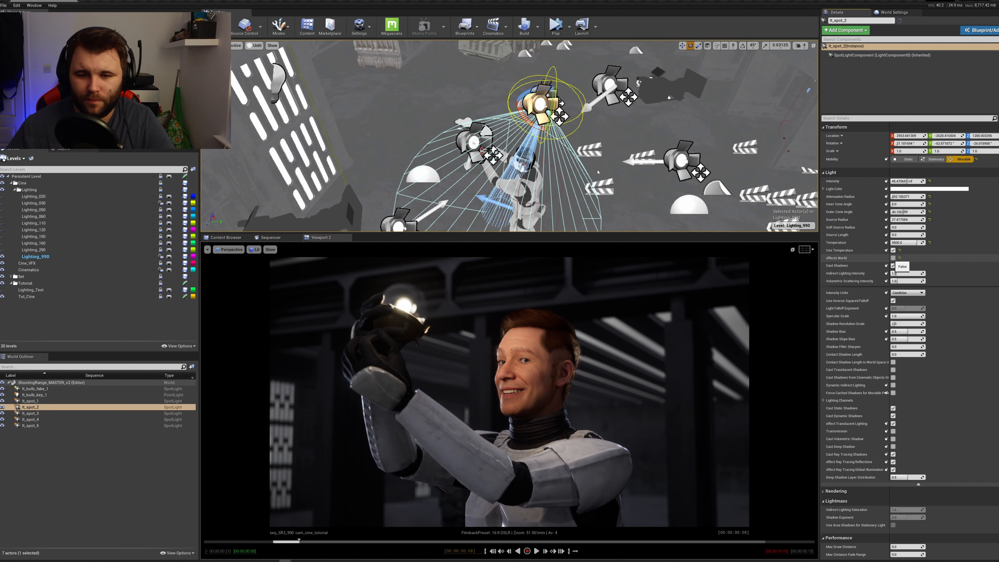
{"action": "left_click", "coordinate": [893, 258]}
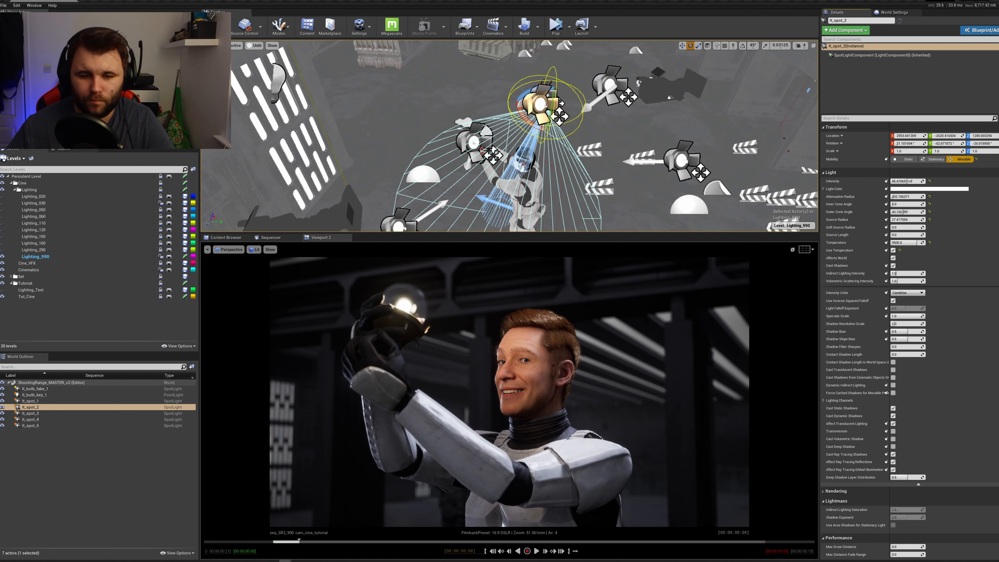
{"action": "right_click", "coordinate": [642, 144]}
{"action": "key", "text": "Escape"}
- Save the lighting level and look over the arrangement of spot lights around the trooper from above
{"action": "right_click_drag", "start_coordinate": [558, 84], "coordinate": [534, 91]}
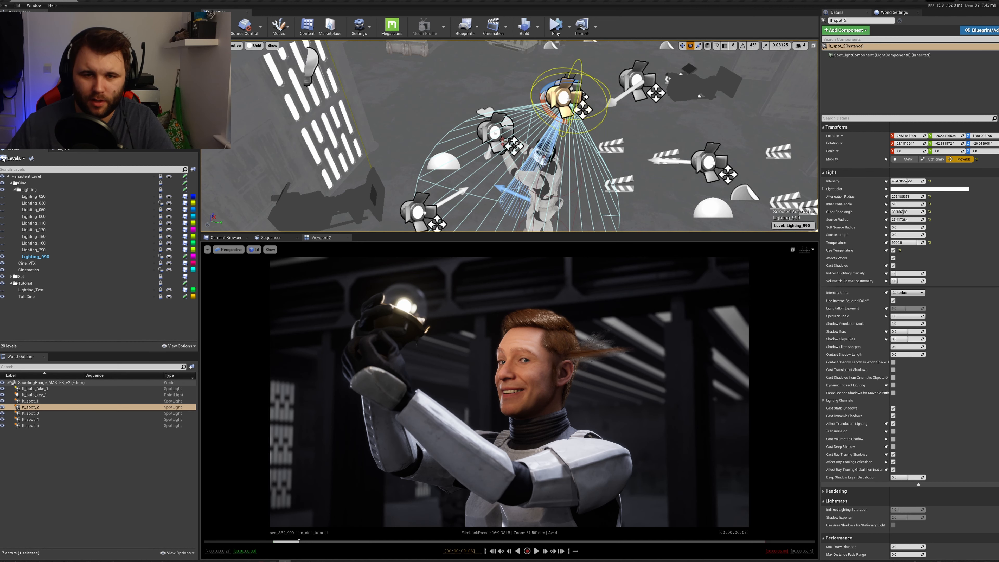
{"action": "right_click_drag", "start_coordinate": [534, 91], "coordinate": [537, 127]}
{"action": "key", "text": "ctrl+s"}
{"action": "key", "text": "f"}
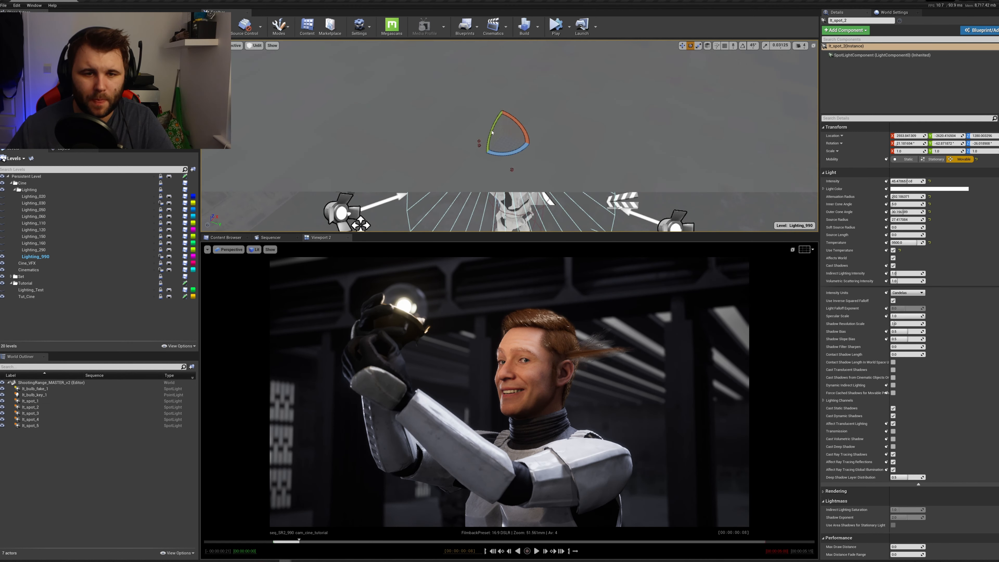
{"action": "right_click_drag", "start_coordinate": [486, 151], "coordinate": [486, 141]}
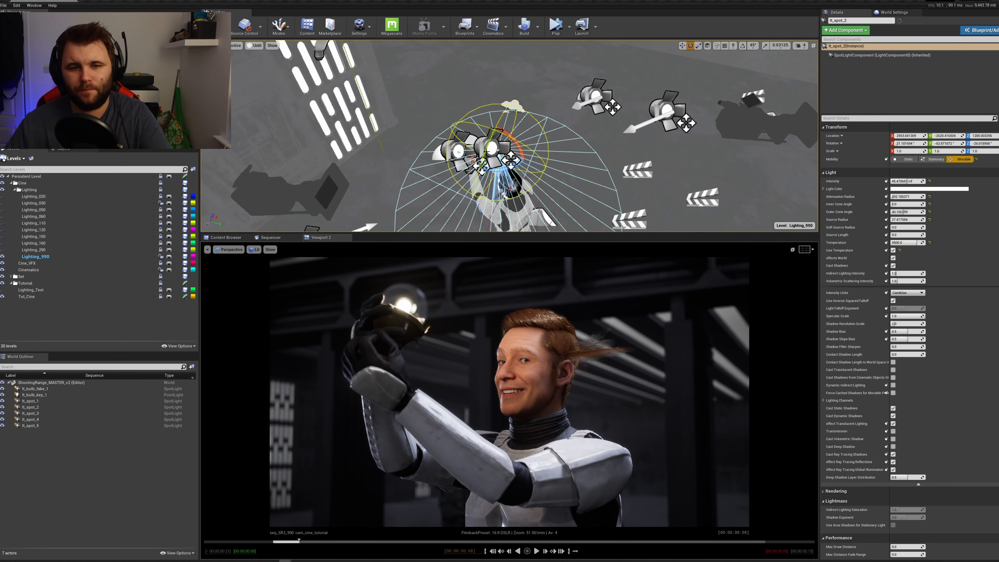
- Rotate lt_spot_2 to re-aim its beam over the trooper and lower its Intensity
{"action": "left_click", "coordinate": [496, 148]}
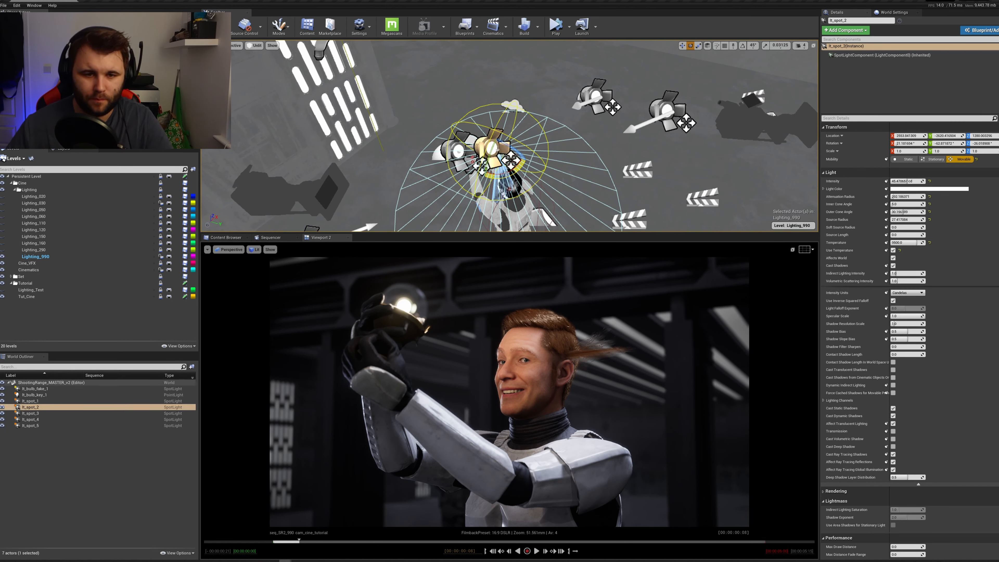
{"action": "left_click_drag", "start_coordinate": [485, 165], "coordinate": [486, 168]}
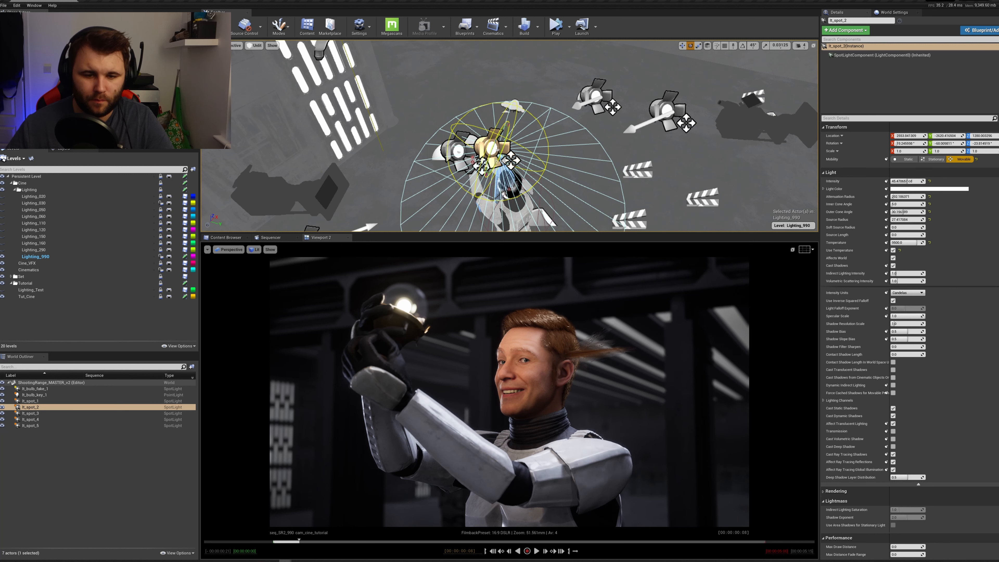
{"action": "left_click_drag", "start_coordinate": [907, 181], "coordinate": [896, 181]}
{"action": "left_click_drag", "start_coordinate": [490, 158], "coordinate": [500, 163]}
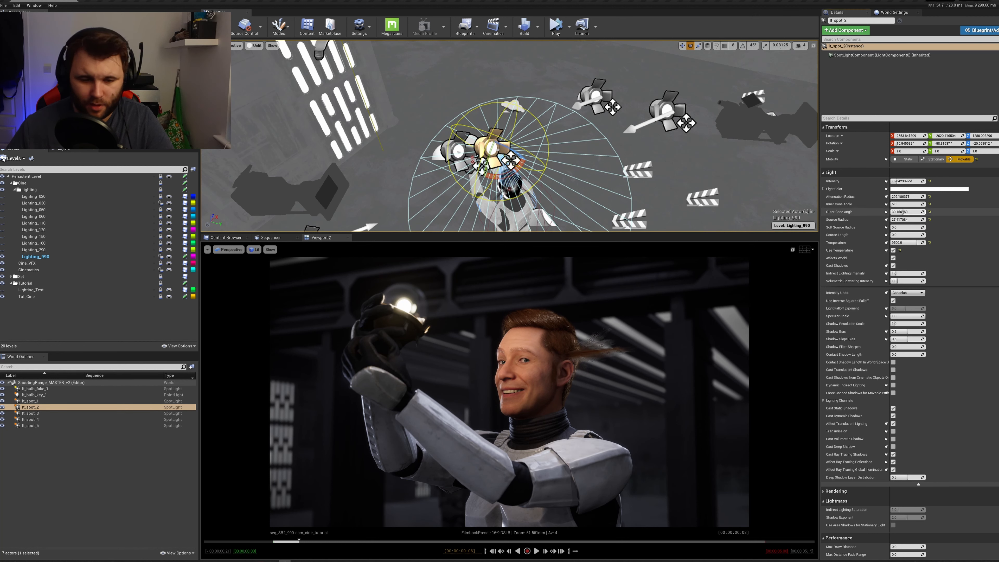
- Narrow lt_spot_2's Outer Cone Angle to about 22 degrees and save the lighting level
{"action": "mouse_move", "coordinate": [902, 212]}
{"action": "left_mouse_down"}
{"action": "mouse_move", "coordinate": [893, 212]}
{"action": "mouse_move", "coordinate": [902, 212]}
{"action": "left_mouse_up"}
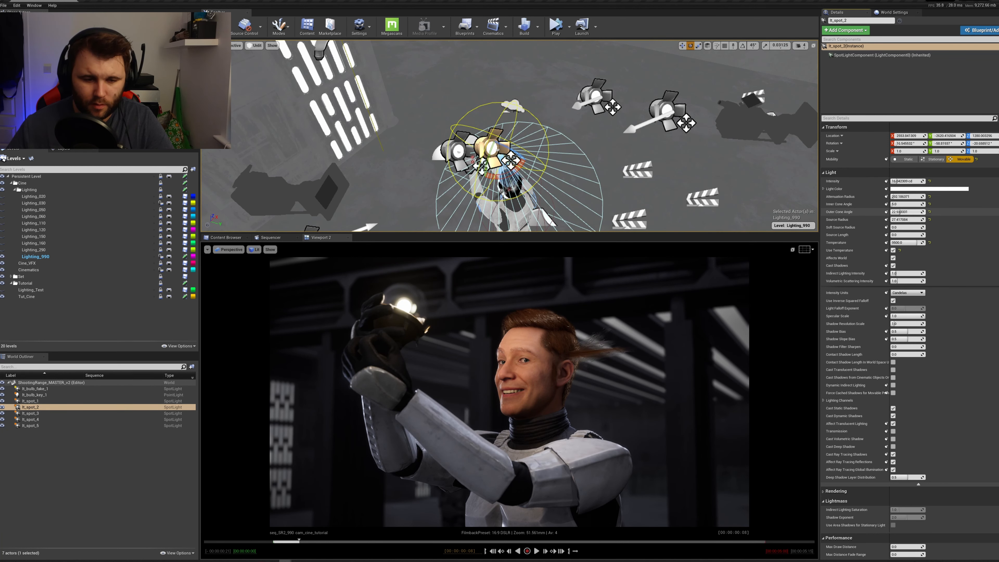
{"action": "mouse_move", "coordinate": [640, 138]}
{"action": "right_mouse_down"}
{"action": "mouse_move", "coordinate": [613, 132]}
{"action": "mouse_move", "coordinate": [639, 141]}
{"action": "mouse_move", "coordinate": [634, 133]}
{"action": "right_mouse_up"}
{"action": "key", "text": "w"}
{"action": "key", "text": "ctrl+s"}
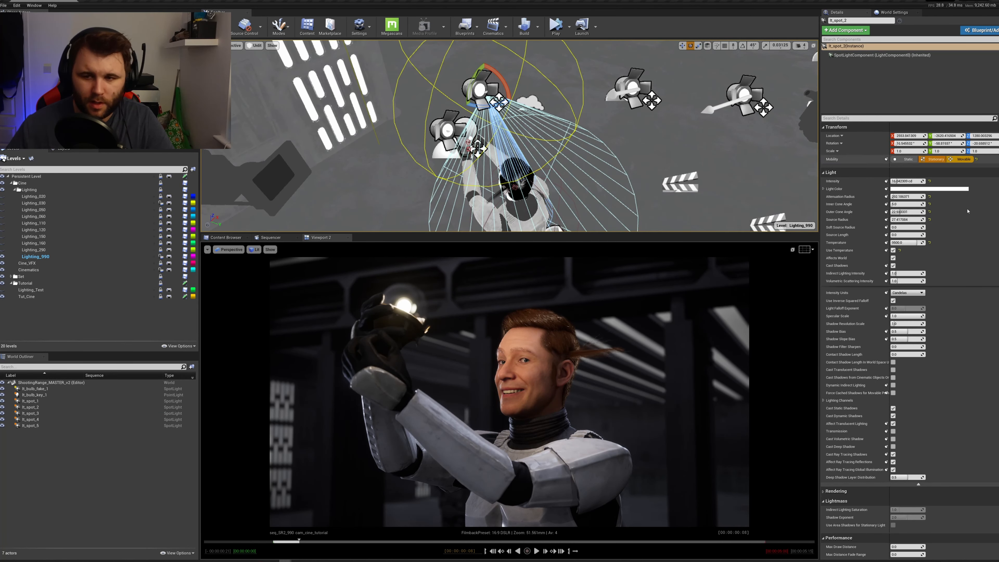
- Rotate lt_spot_2 slightly further to fine-tune the direction of its narrowed beam above the trooper, and save the level
{"action": "mouse_move", "coordinate": [472, 78]}
{"action": "left_mouse_down"}
{"action": "mouse_move", "coordinate": [468, 94]}
{"action": "mouse_move", "coordinate": [478, 71]}
{"action": "mouse_move", "coordinate": [471, 85]}
{"action": "left_mouse_up"}
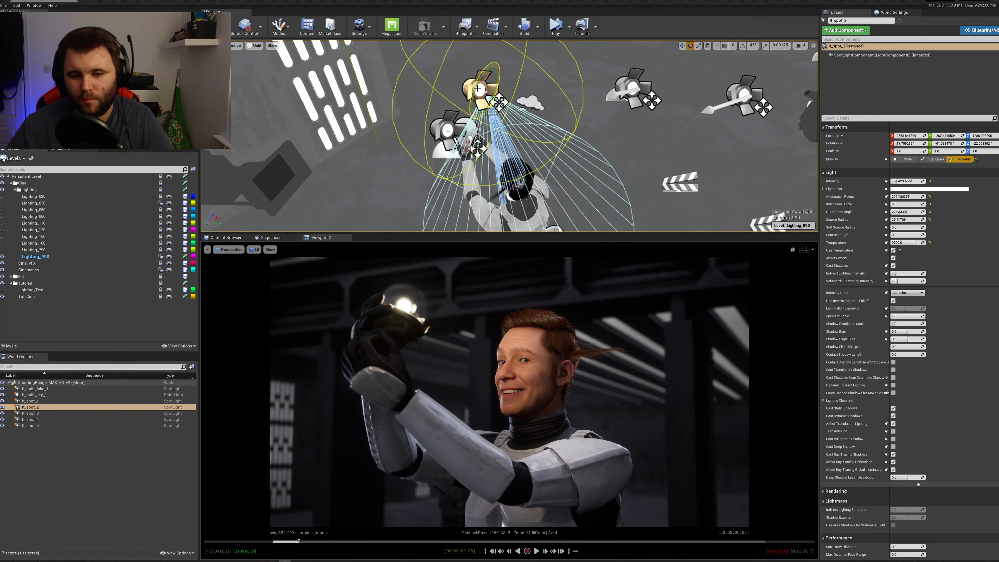
{"action": "right_click_drag", "start_coordinate": [477, 88], "coordinate": [282, 162]}
{"action": "key", "text": "ctrl+s"}
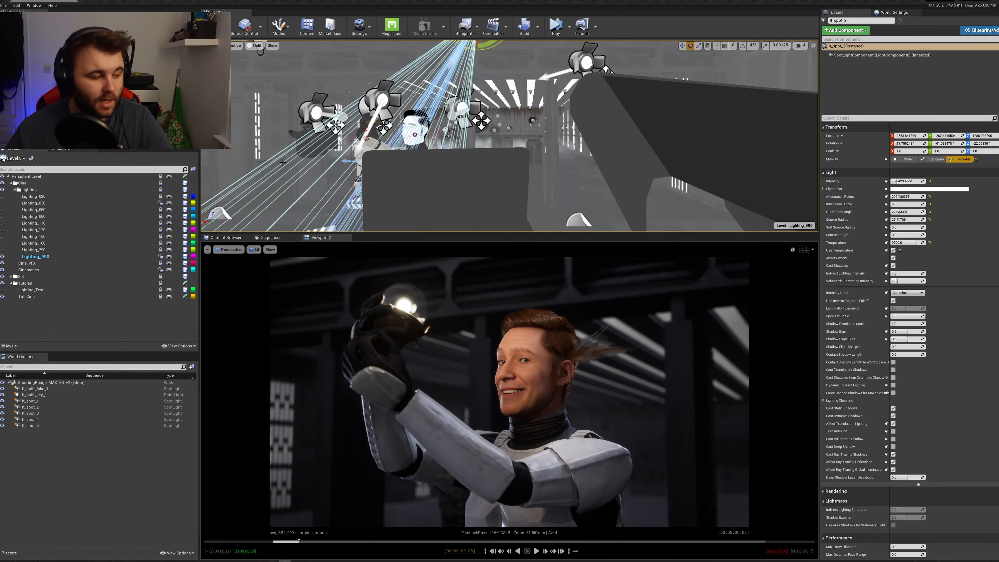